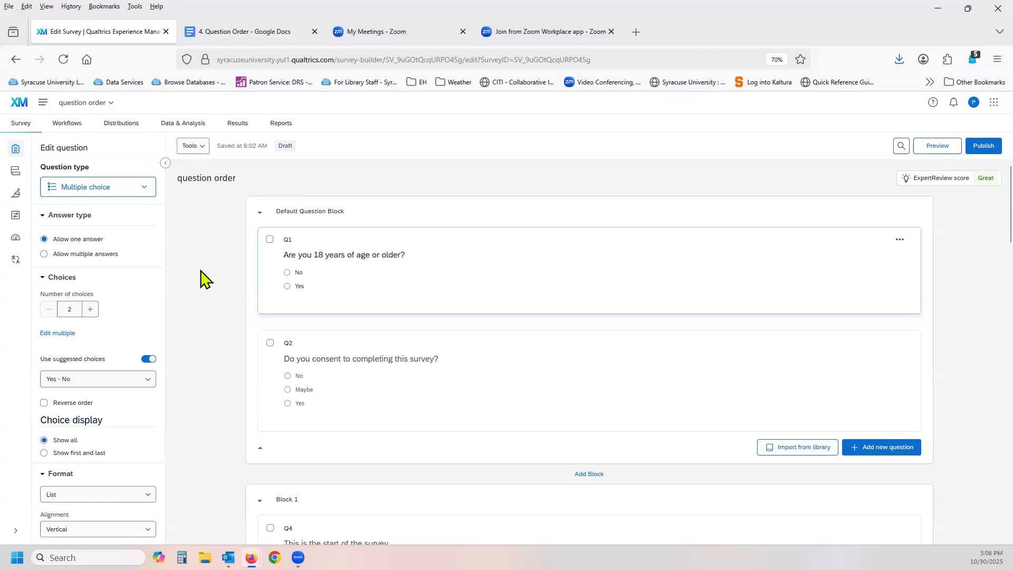
- Examine the survey's blocks and questions, from the age and consent questions through Block 1 and Demographics Employment
scroll(201, 278, "down", 5)
scroll(201, 278, "up", 5)
scroll(202, 224, "down", 1)
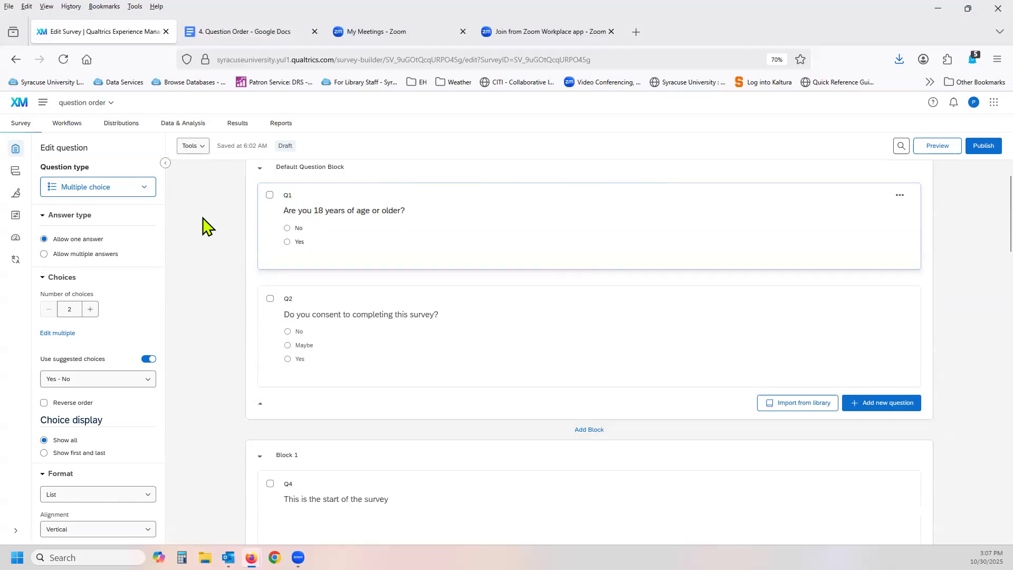
scroll(202, 224, "down", 4)
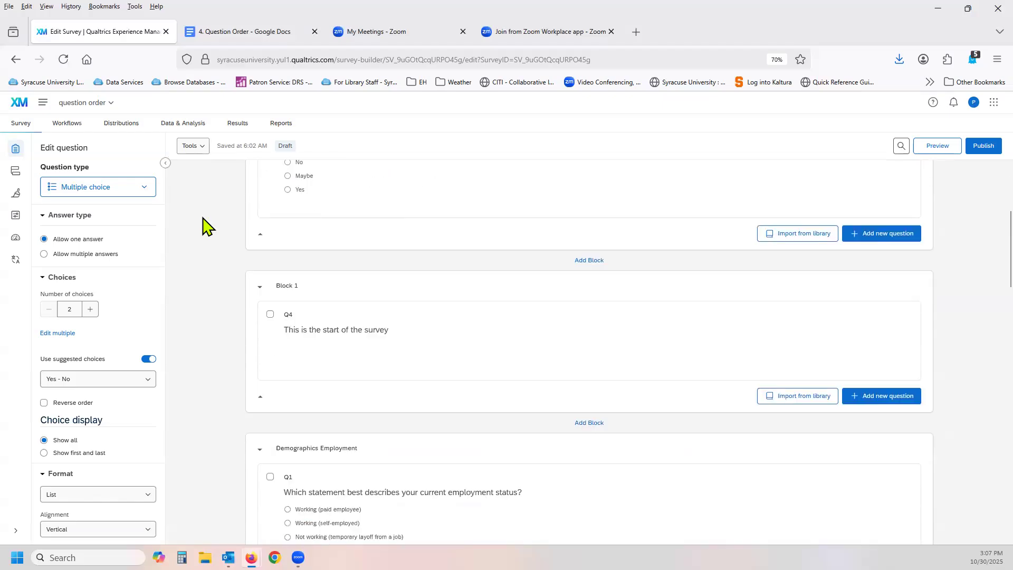
scroll(202, 224, "down", 2)
scroll(202, 224, "down", 2)
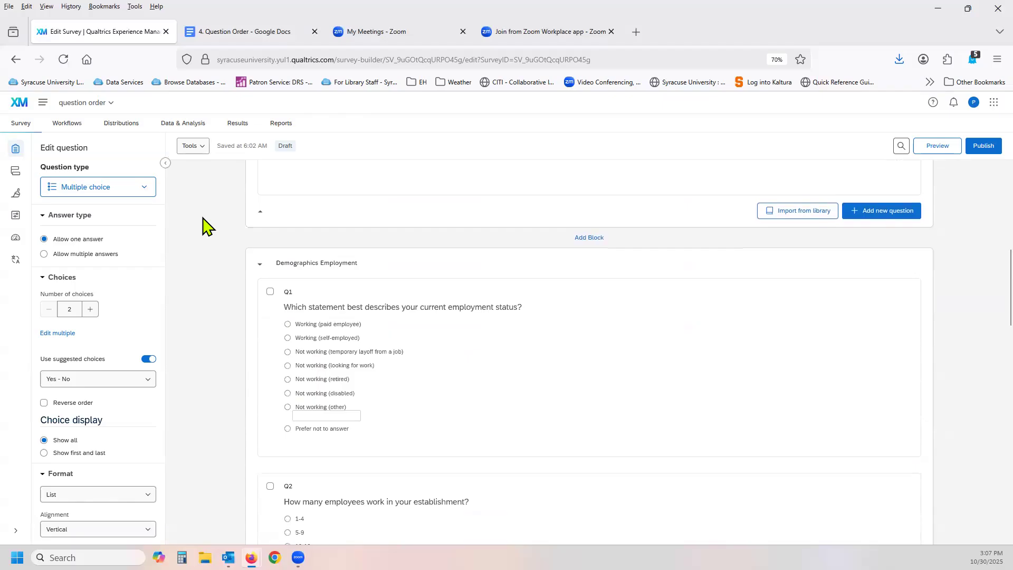
scroll(202, 224, "down", 3)
scroll(202, 224, "down", 10)
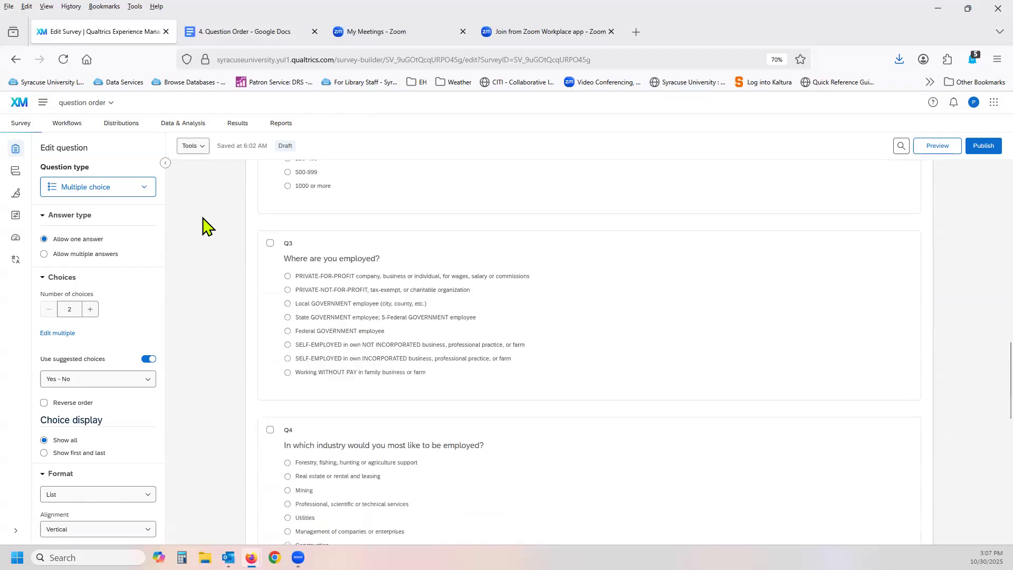
scroll(202, 224, "down", 5)
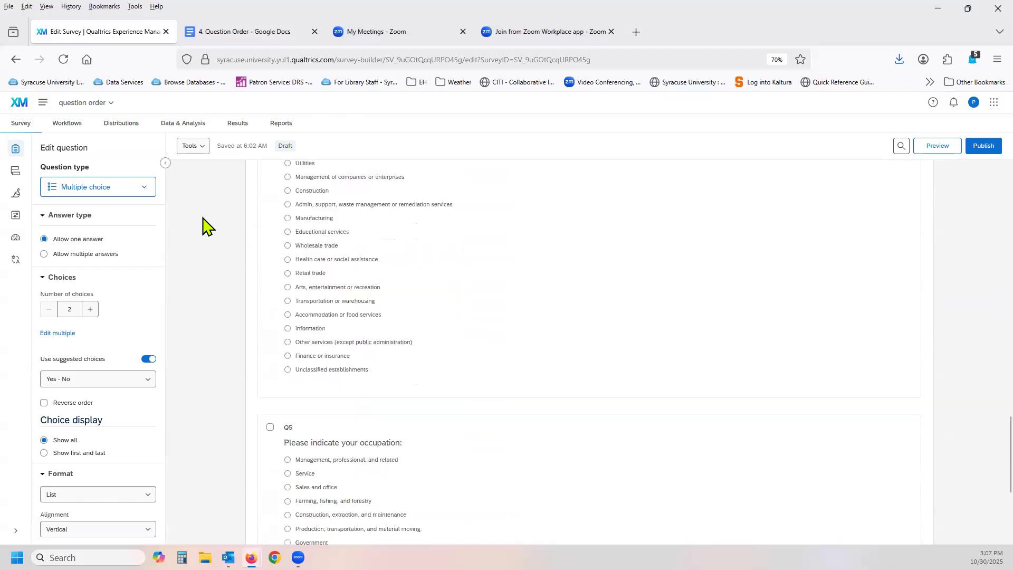
scroll(202, 225, "down", 4)
scroll(202, 224, "up", 6)
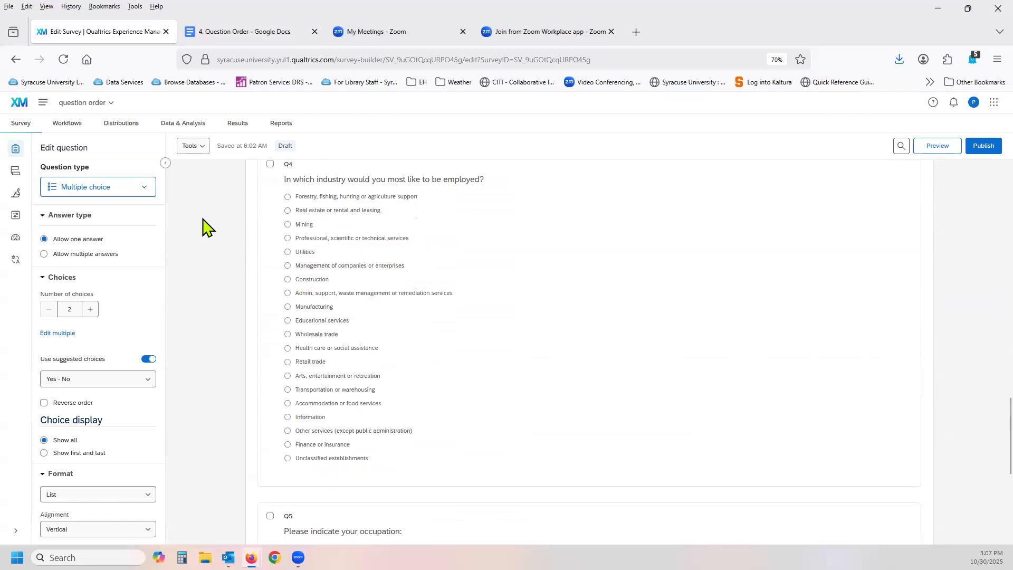
scroll(202, 224, "up", 3)
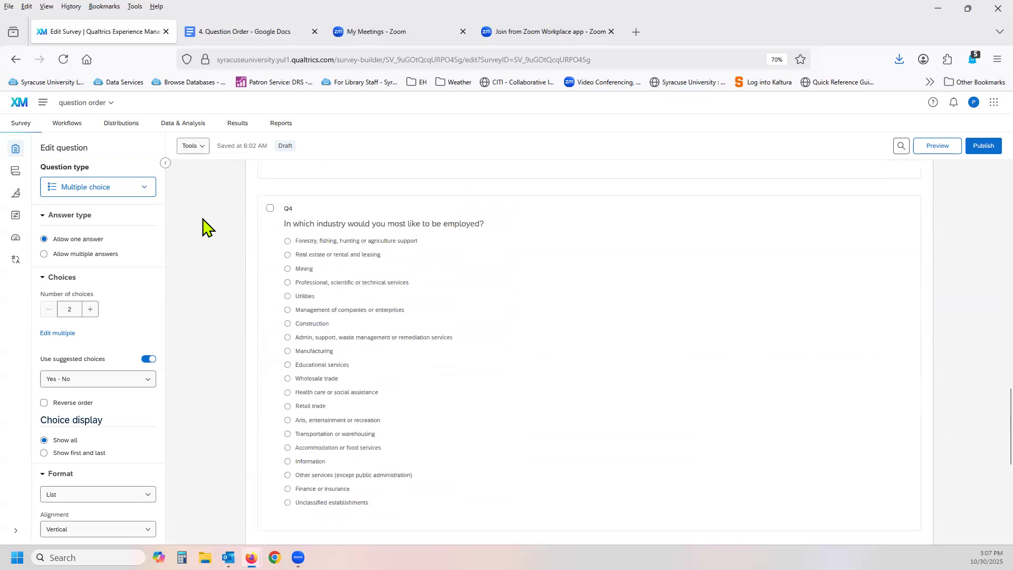
scroll(202, 225, "up", 10)
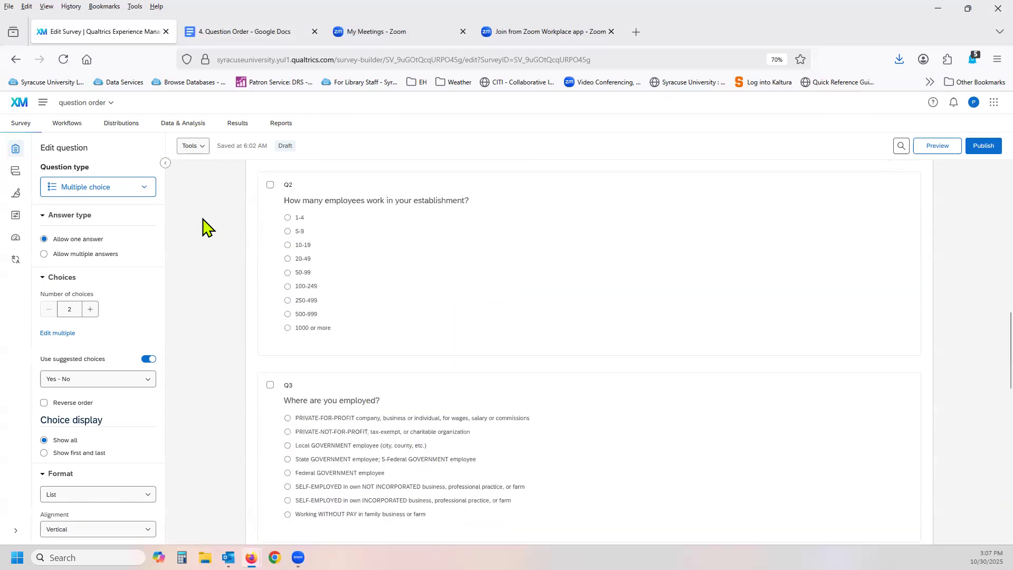
scroll(202, 226, "up", 6)
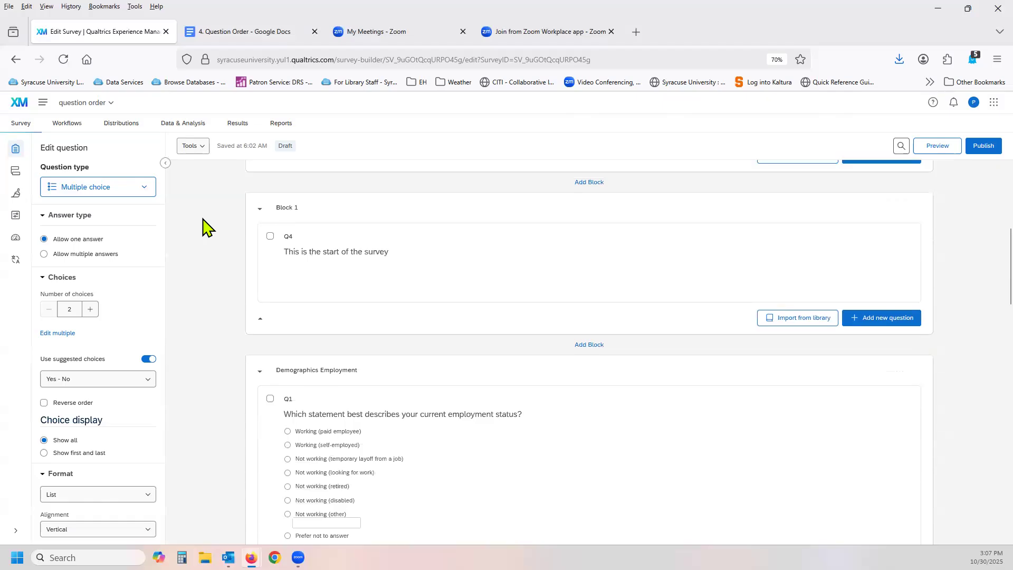
scroll(202, 225, "up", 4)
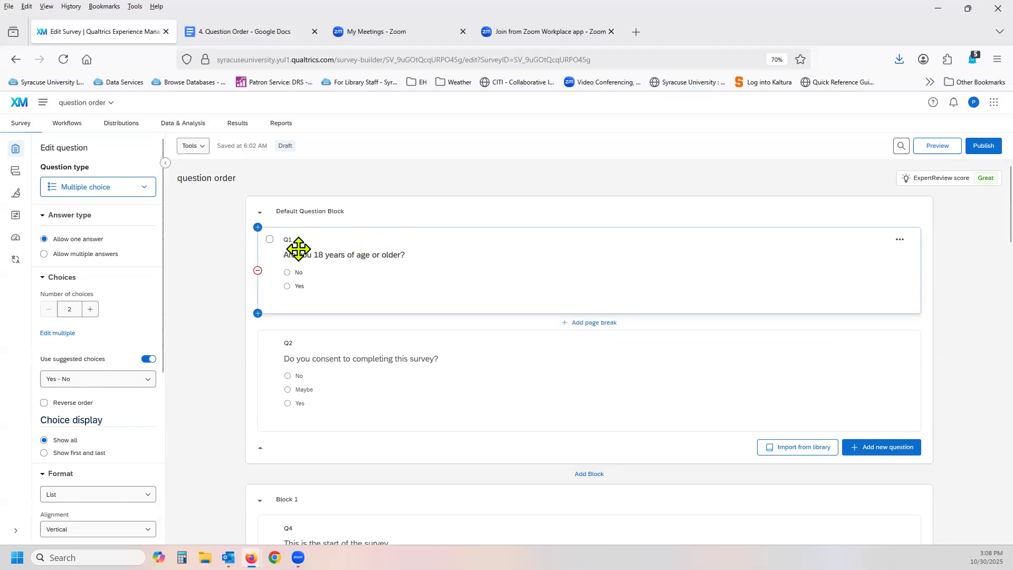
- Rename the Default Question Block as OldEnuff
left_click(306, 212)
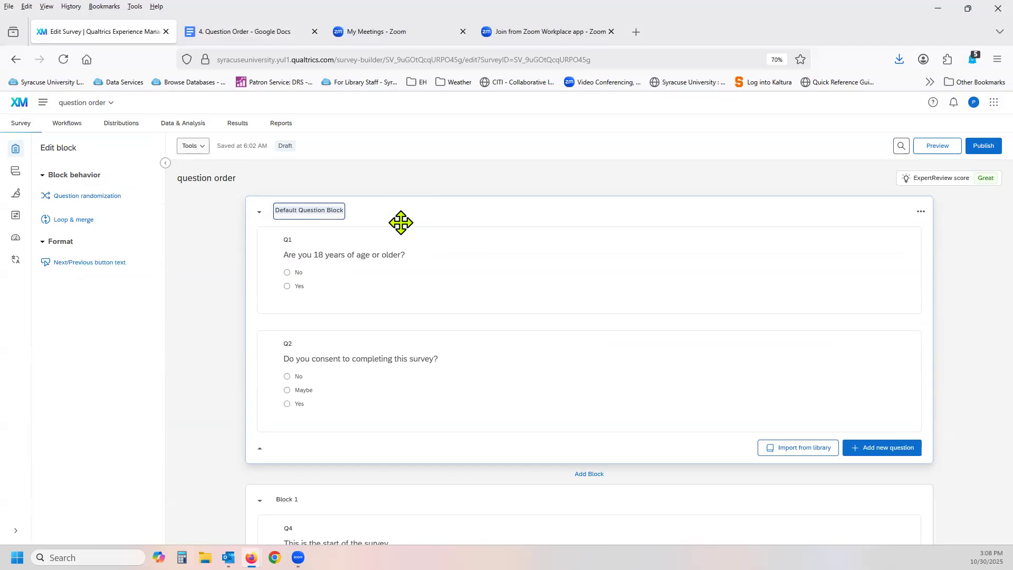
key("ctrl+a")
type("Old")
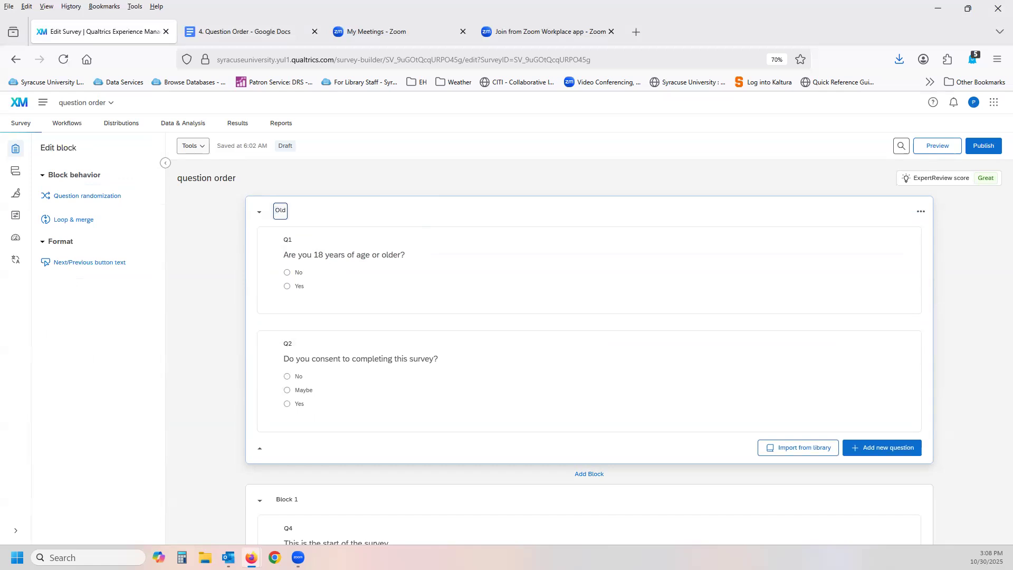
type("Enuff")
- Rename Block 1, which holds the survey start text, as Start
scroll(403, 294, "down", 3)
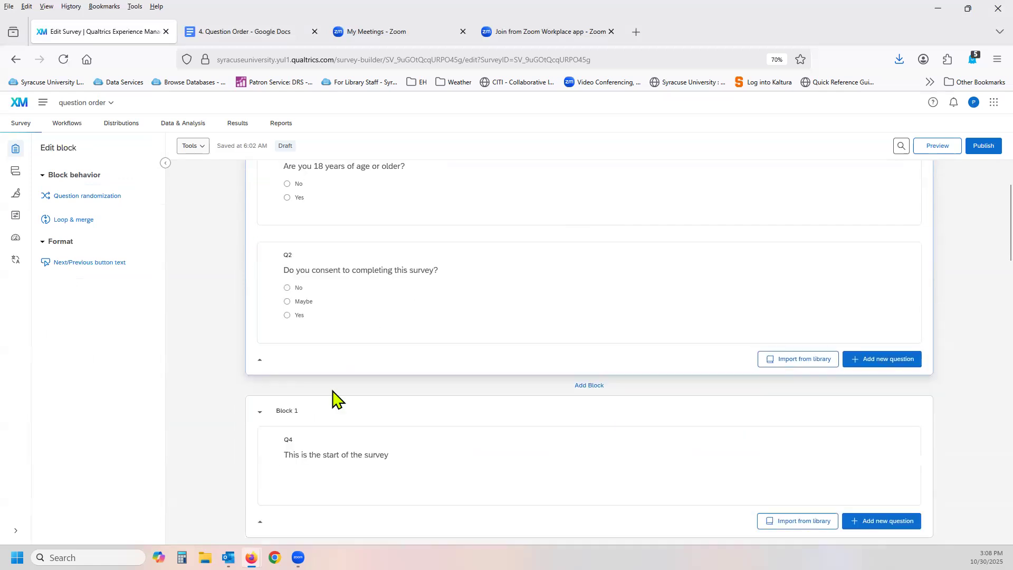
left_click(290, 414)
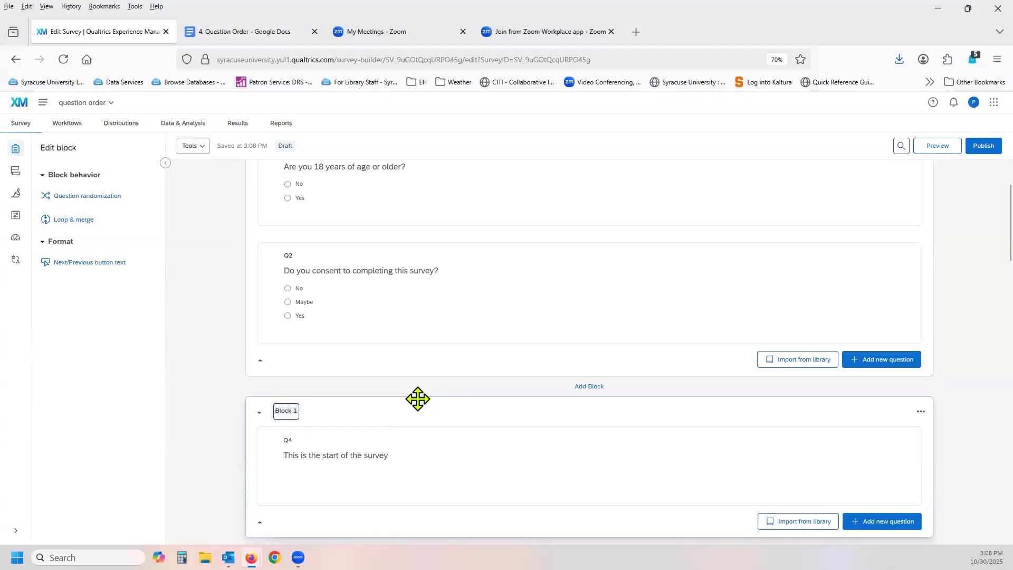
key("ctrl+a")
type("Start")
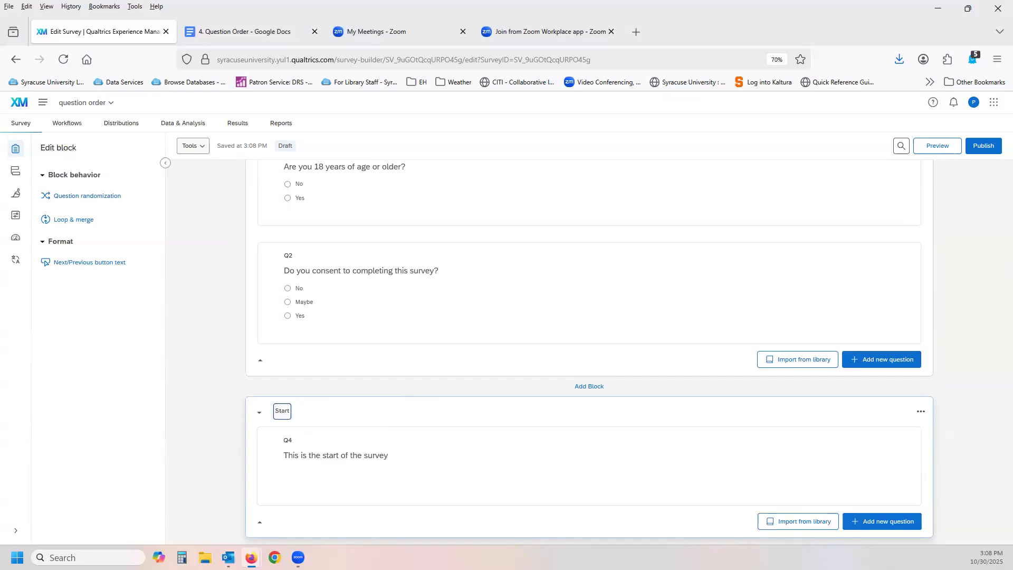
- Collapse the OldEnuff and Start blocks and expand both of them again
scroll(418, 410, "down", 4)
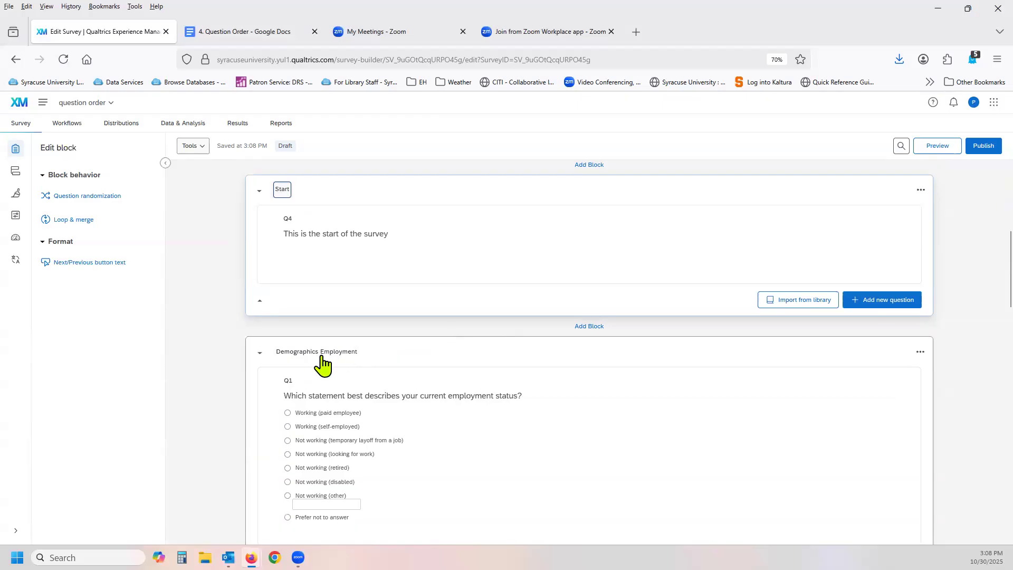
scroll(454, 383, "up", 1)
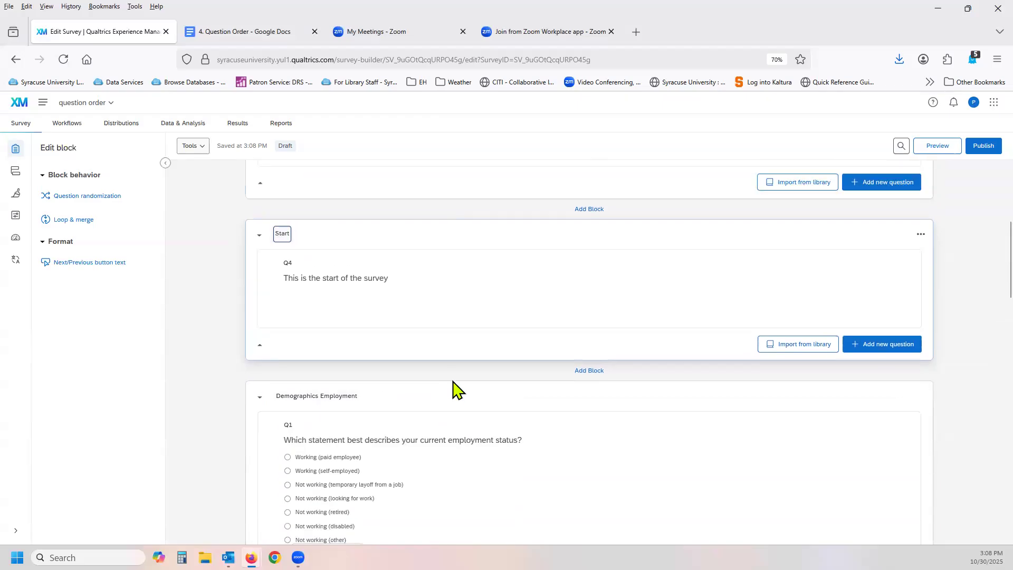
scroll(453, 388, "up", 3)
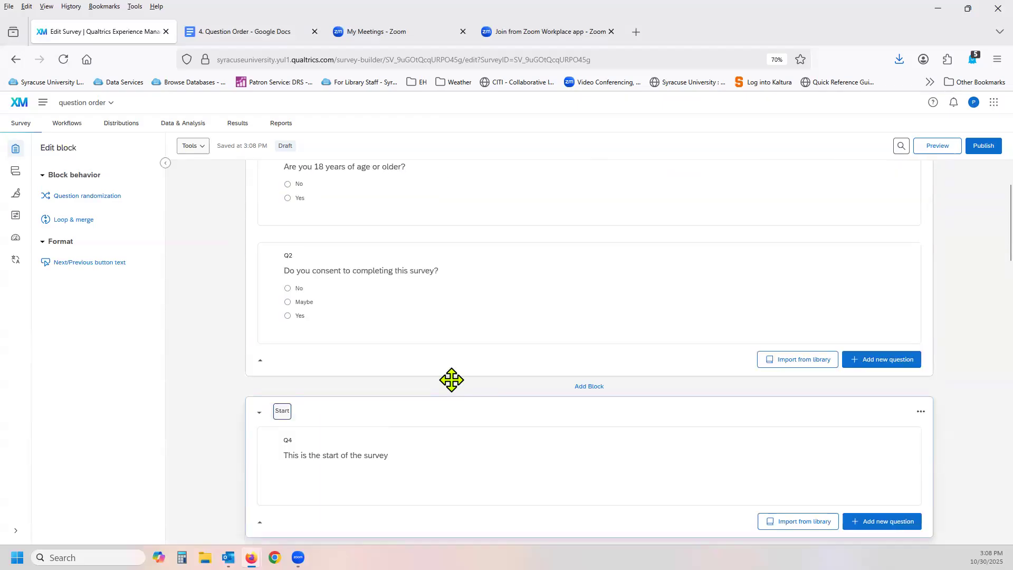
scroll(453, 382, "up", 2)
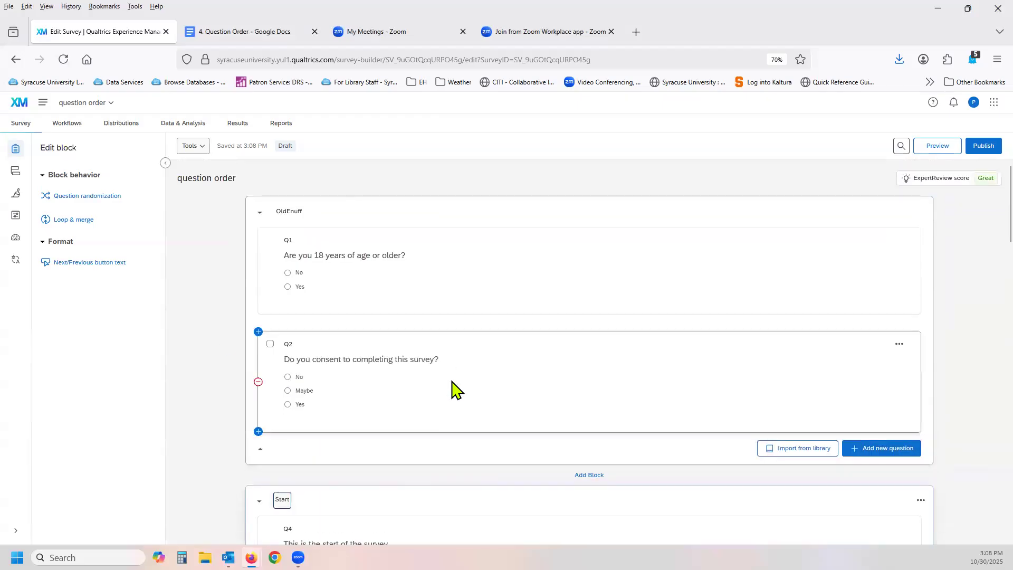
left_click(260, 212)
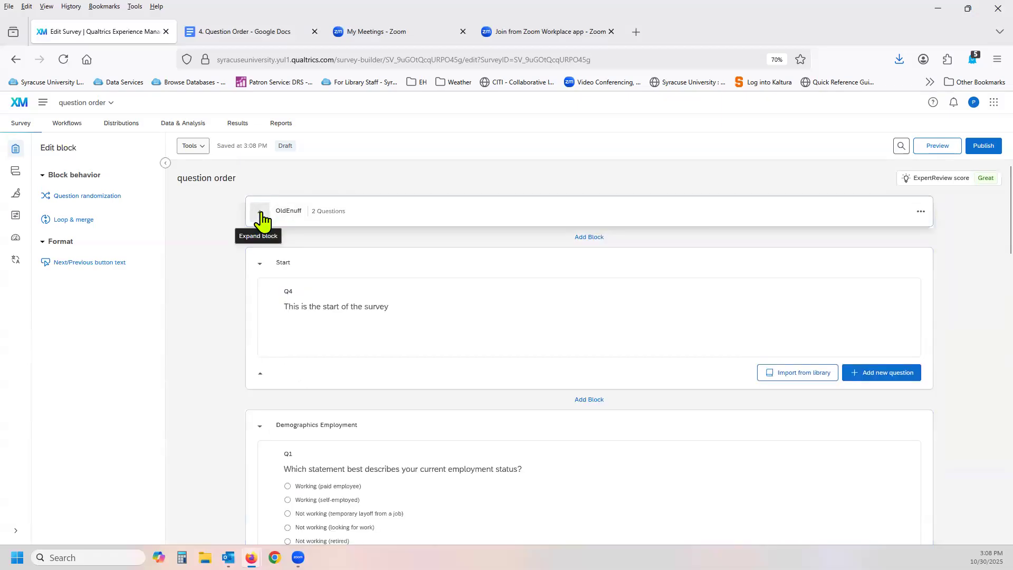
left_click(260, 265)
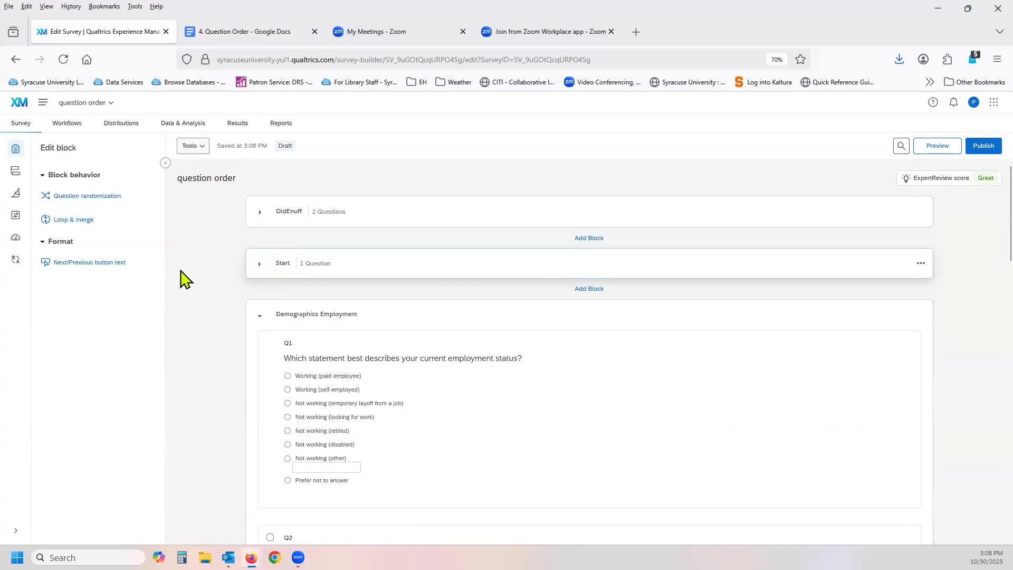
left_click(260, 265)
left_click(260, 213)
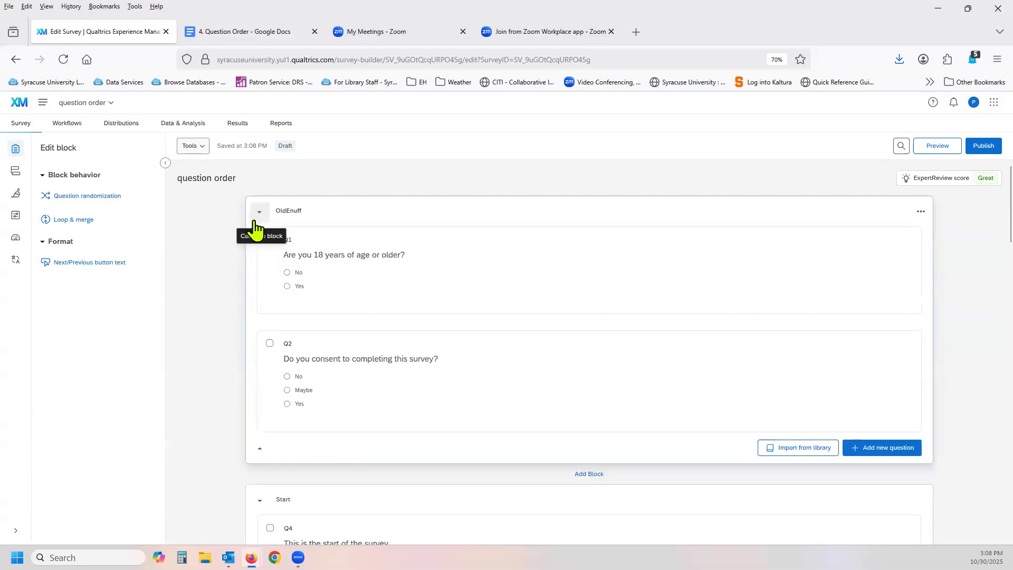
- Check the order of the blocks in the survey flow and return to the survey builder
left_click(15, 174)
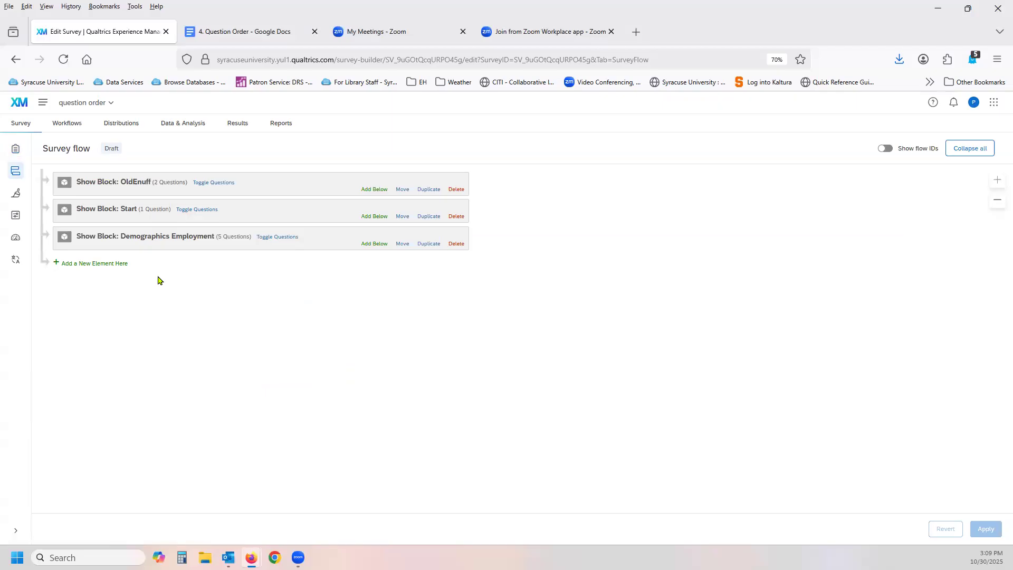
left_click(13, 150)
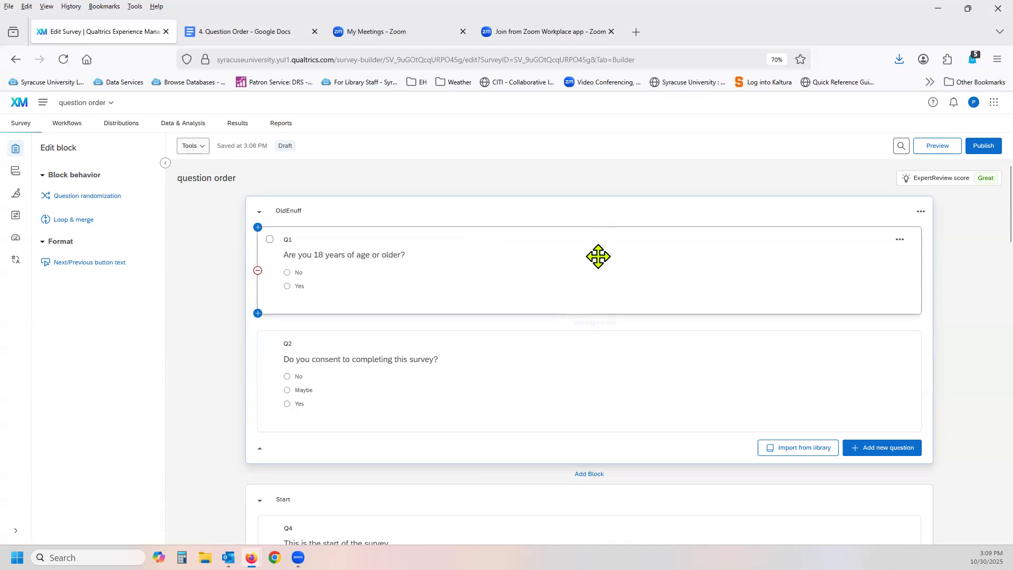
- Try adding skip logic to the Q1 age question, look through the skip destinations, and cancel it
left_click(591, 276)
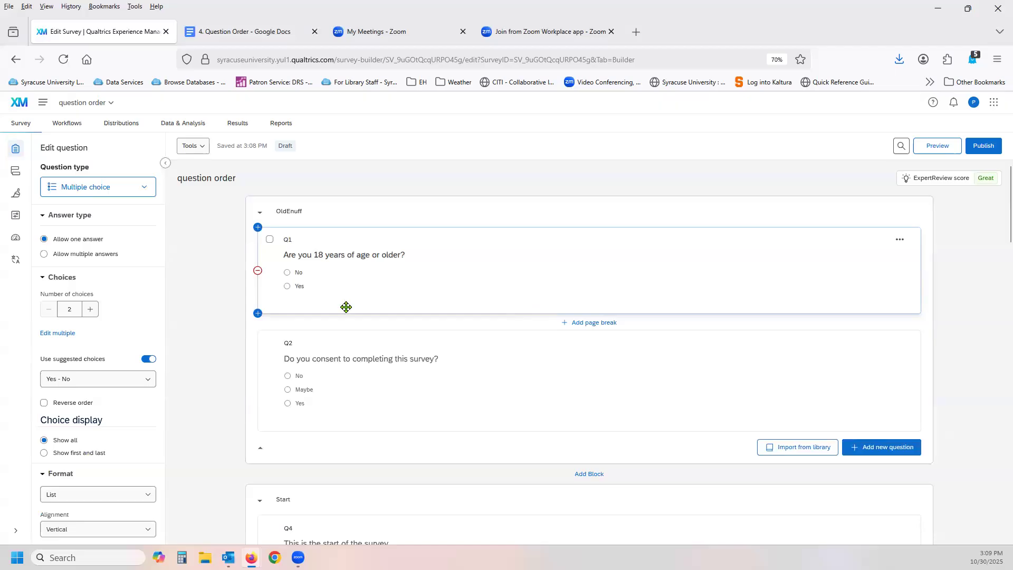
scroll(134, 293, "down", 2)
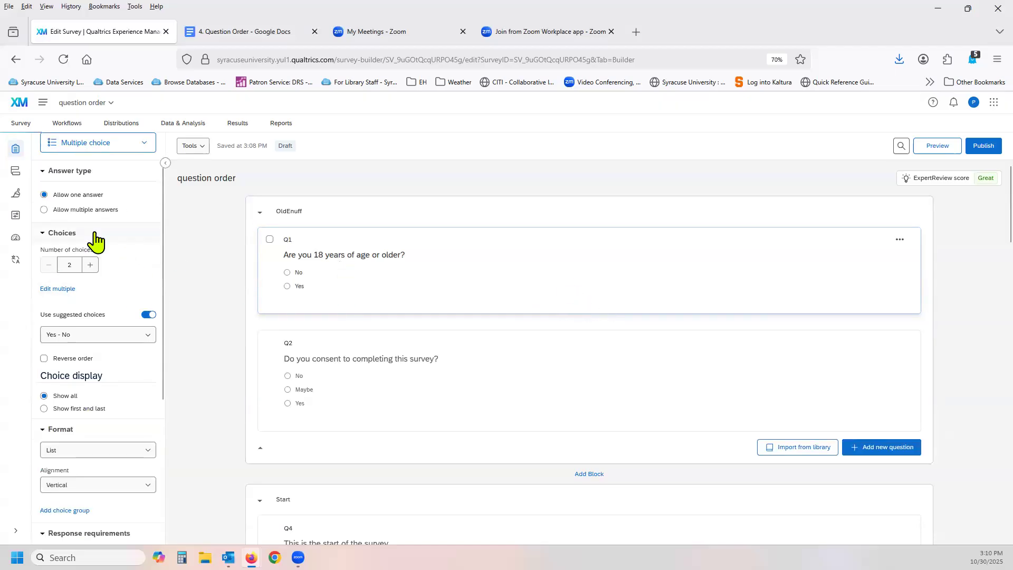
scroll(125, 246, "down", 4)
scroll(125, 246, "down", 6)
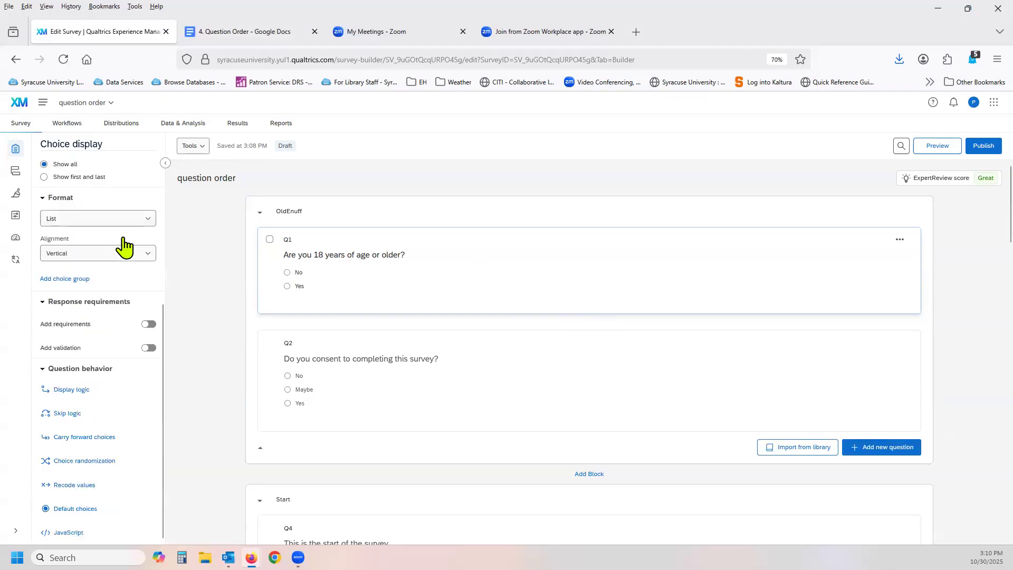
left_click(66, 417)
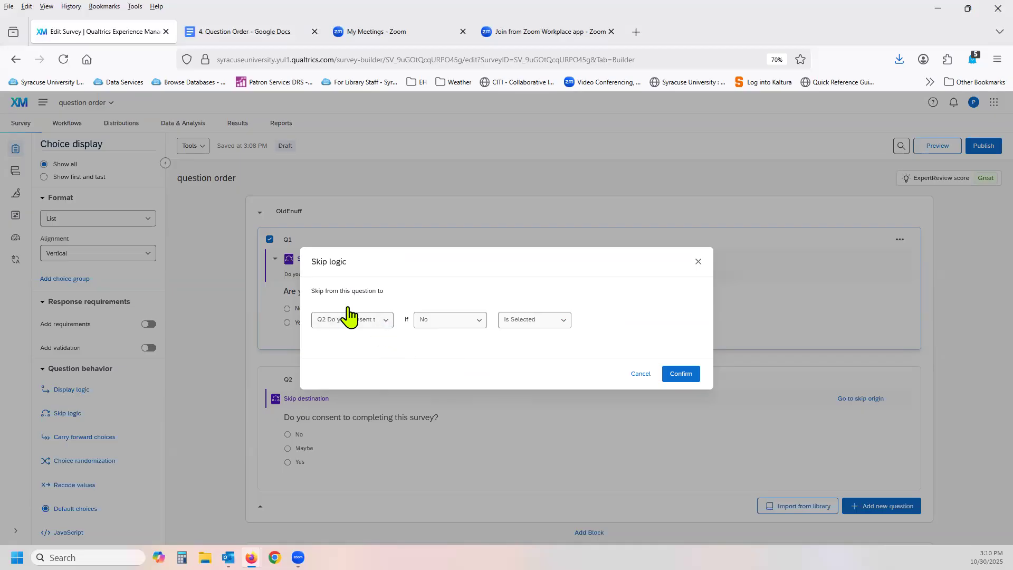
left_click(370, 322)
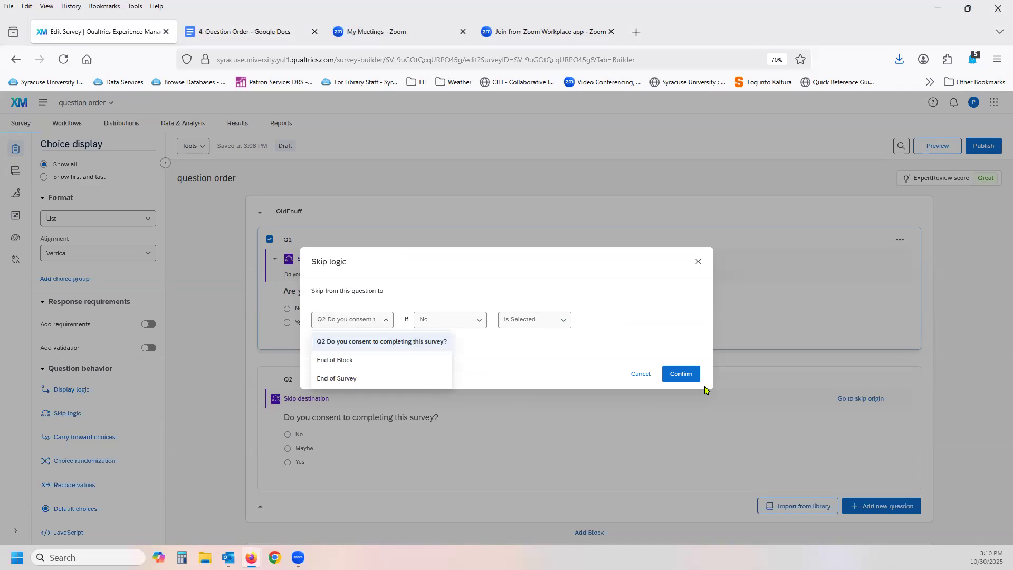
left_click(639, 376)
left_click(639, 376)
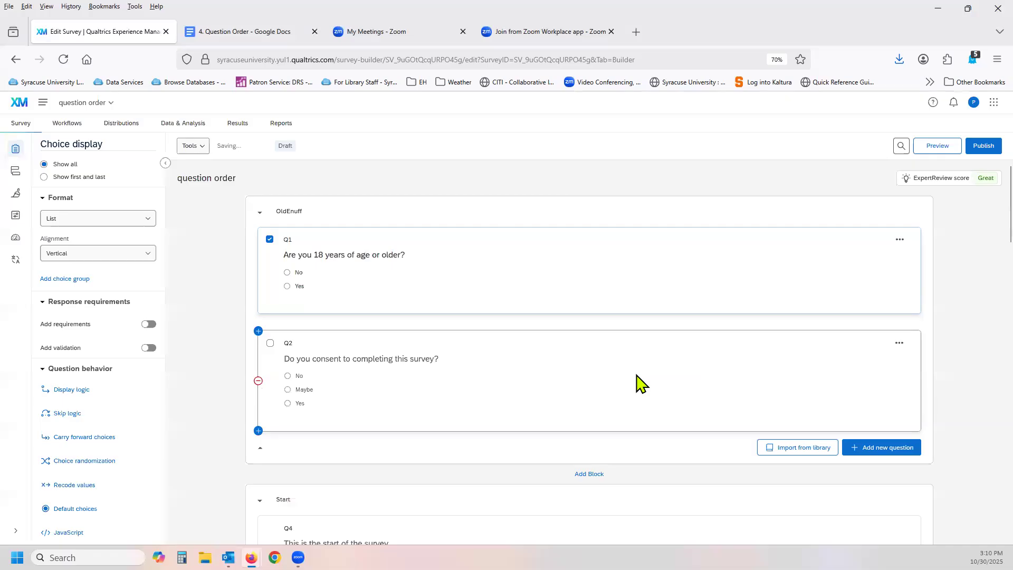
left_click(497, 254)
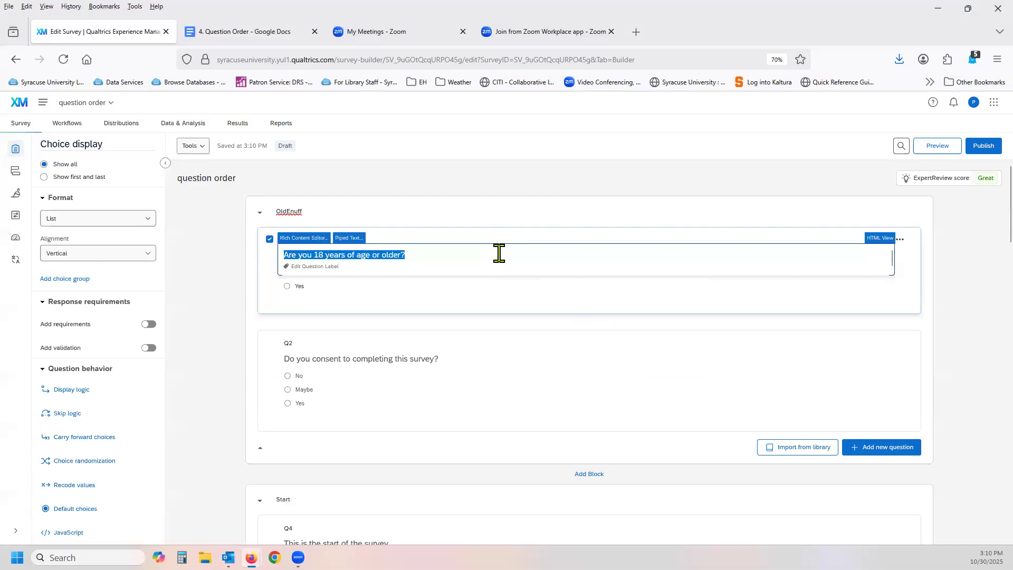
left_click(508, 302)
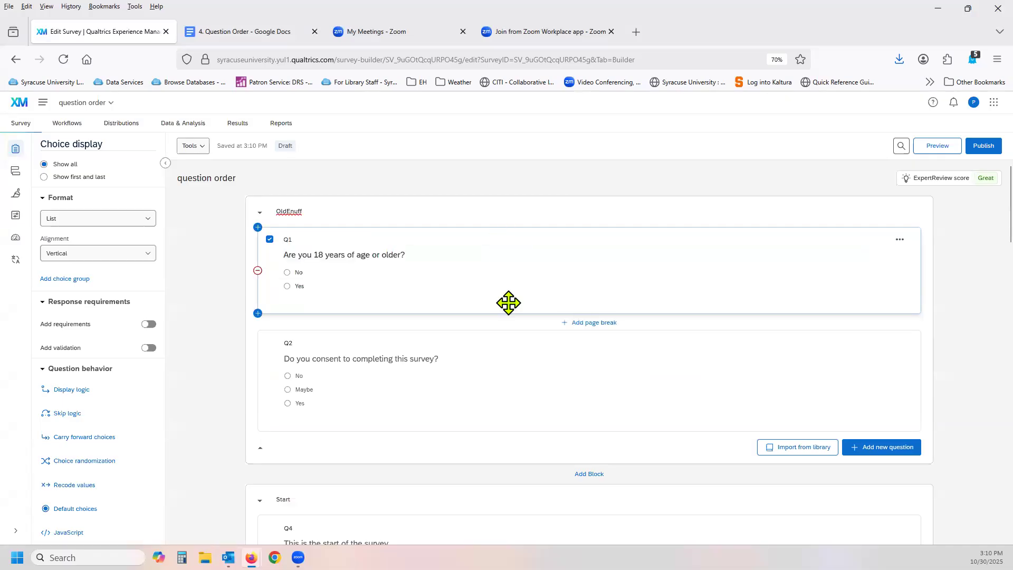
left_click(60, 416)
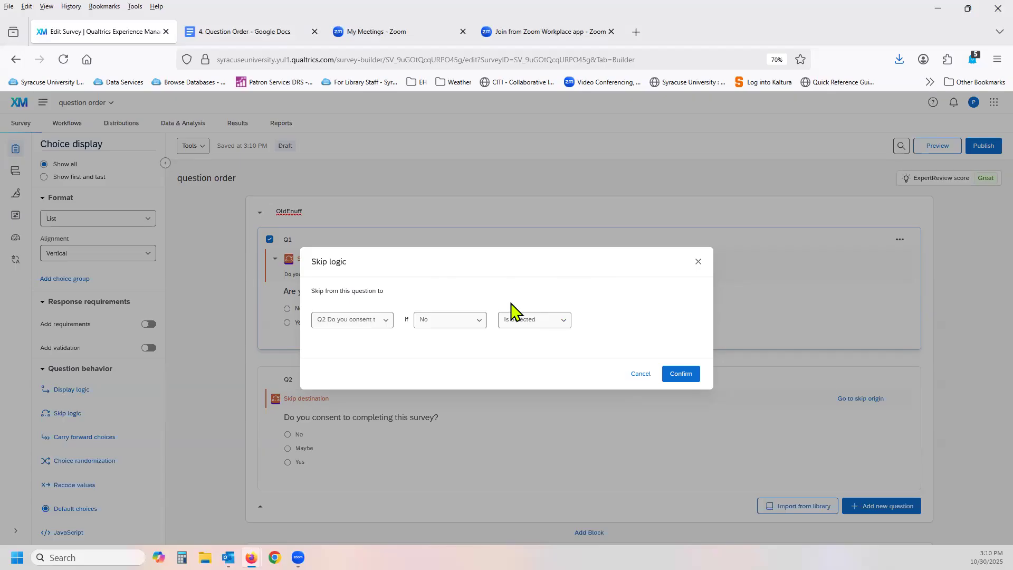
left_click(386, 323)
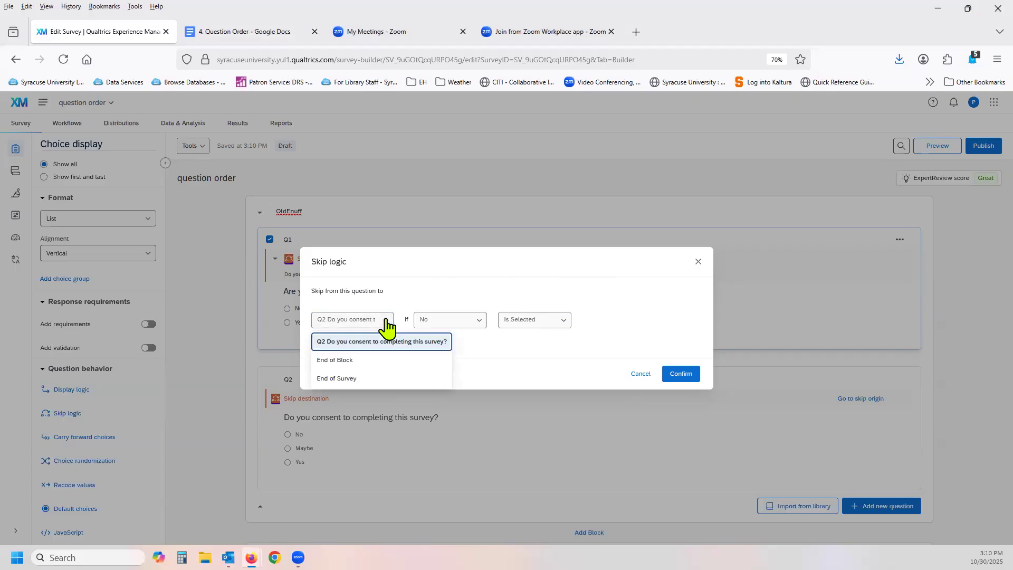
left_click(496, 363)
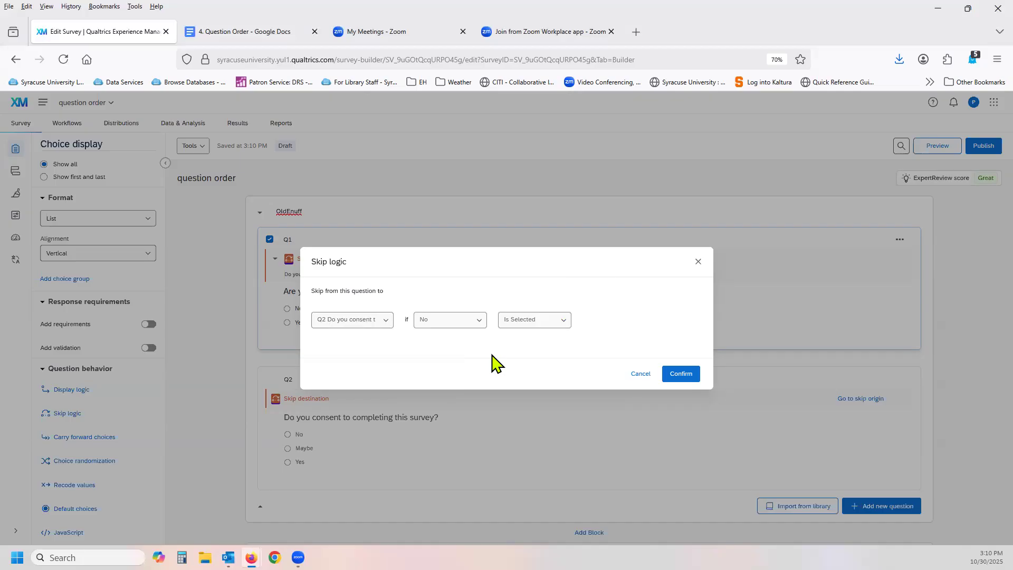
left_click(640, 373)
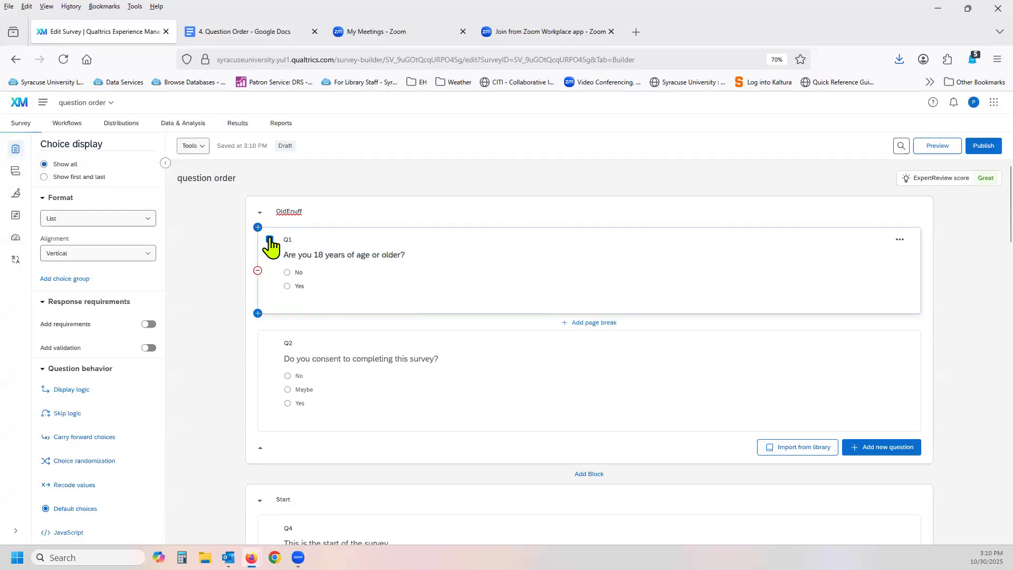
- Add skip logic to the Q1 age question with End of Survey as the skip destination
left_click(531, 275)
left_click(899, 240)
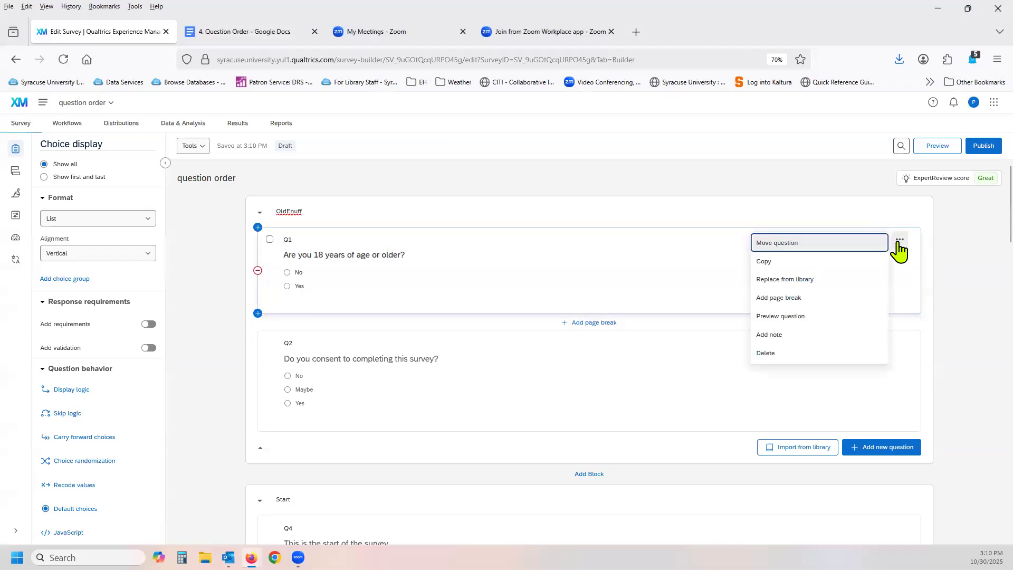
left_click(652, 256)
left_click(591, 294)
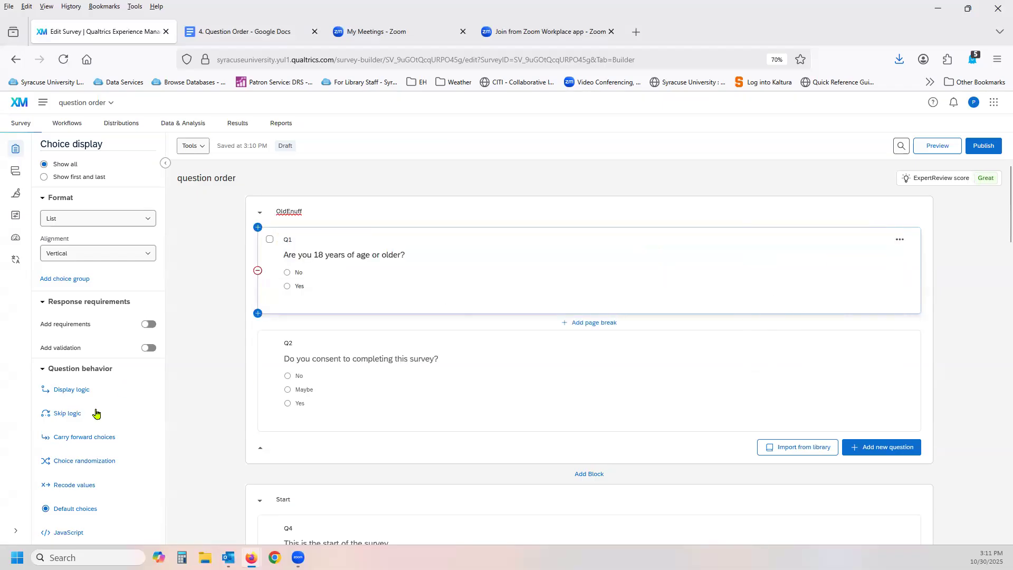
left_click(65, 414)
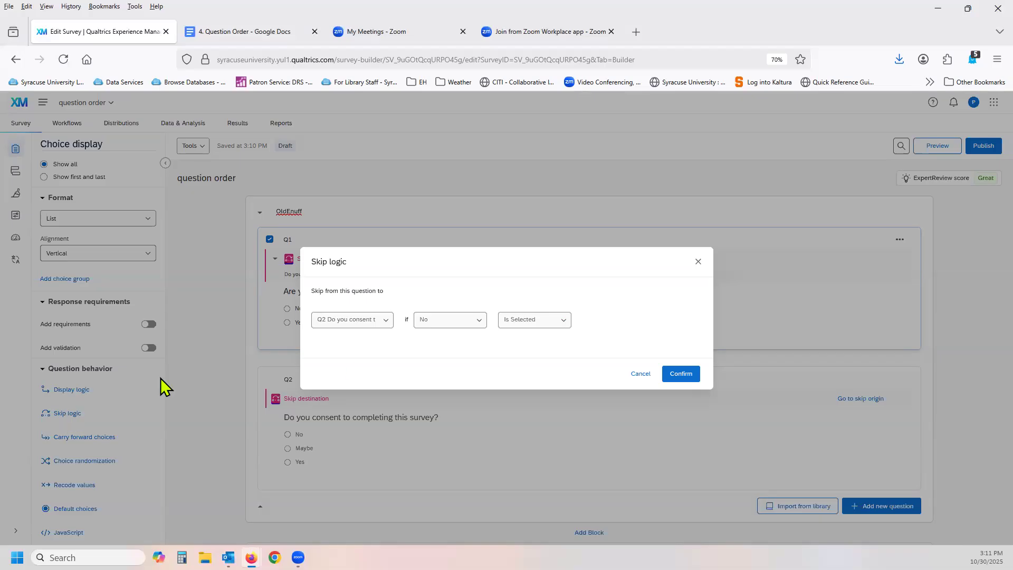
left_click(388, 328)
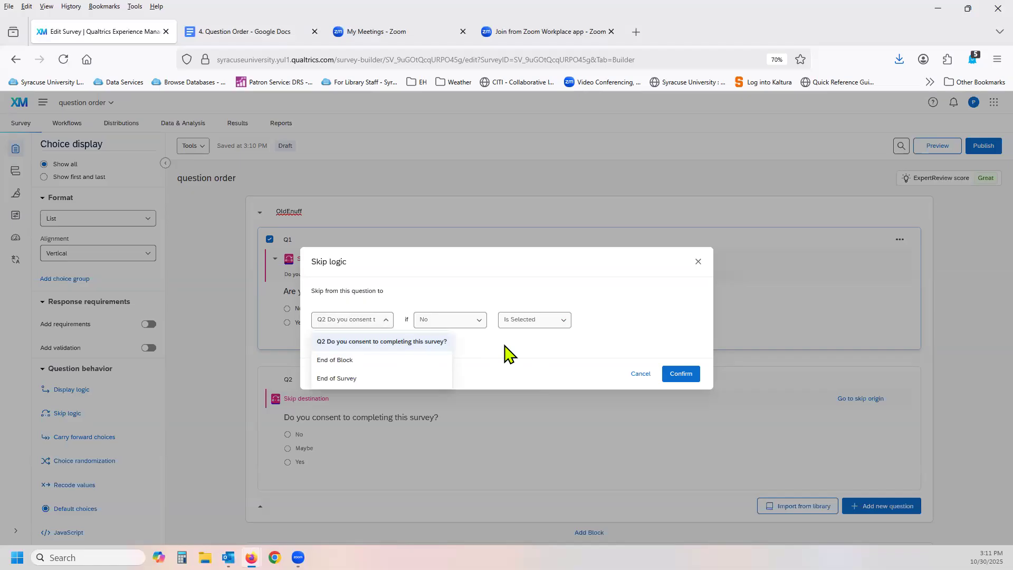
left_click(505, 352)
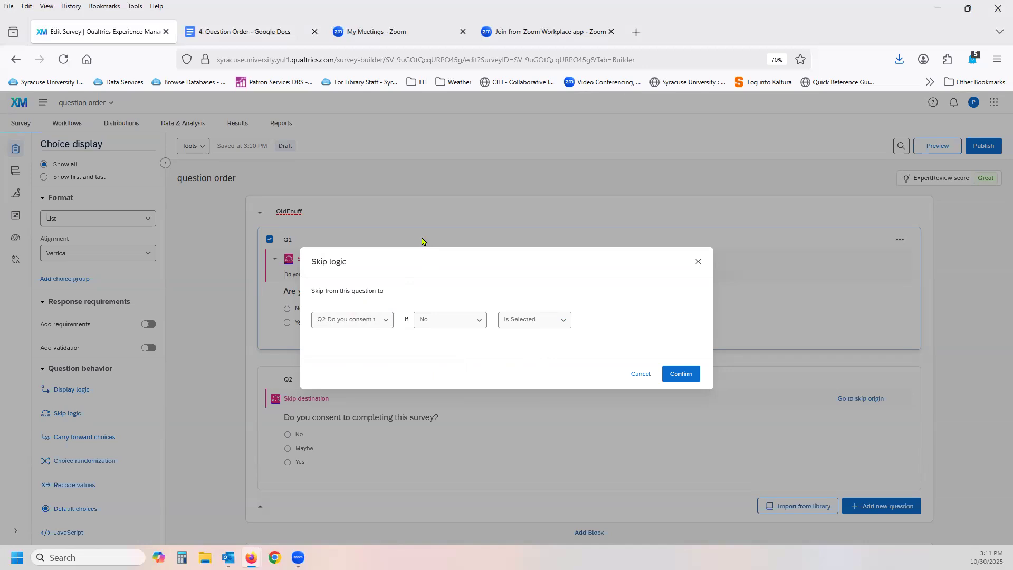
left_click(352, 320)
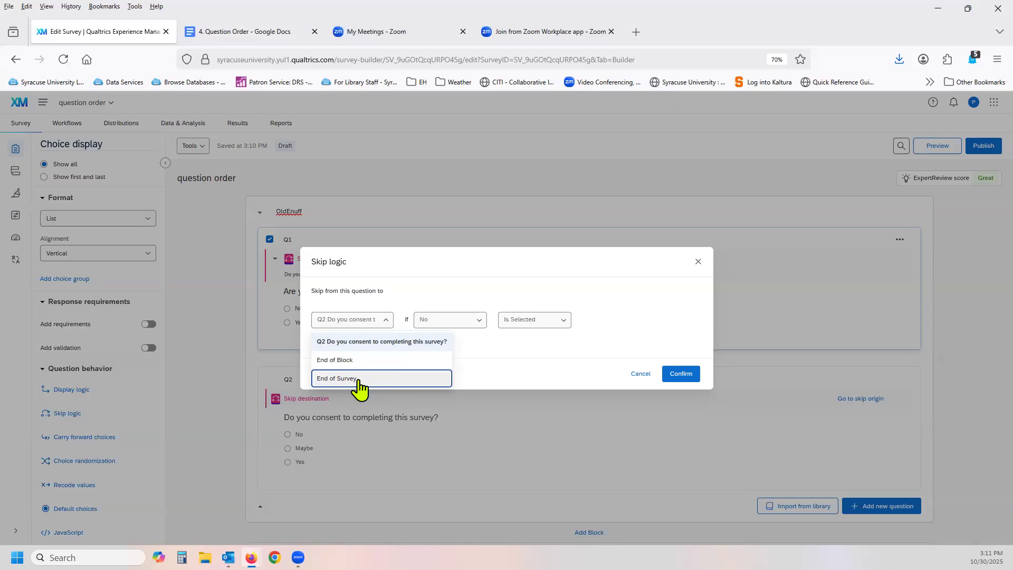
left_click(359, 380)
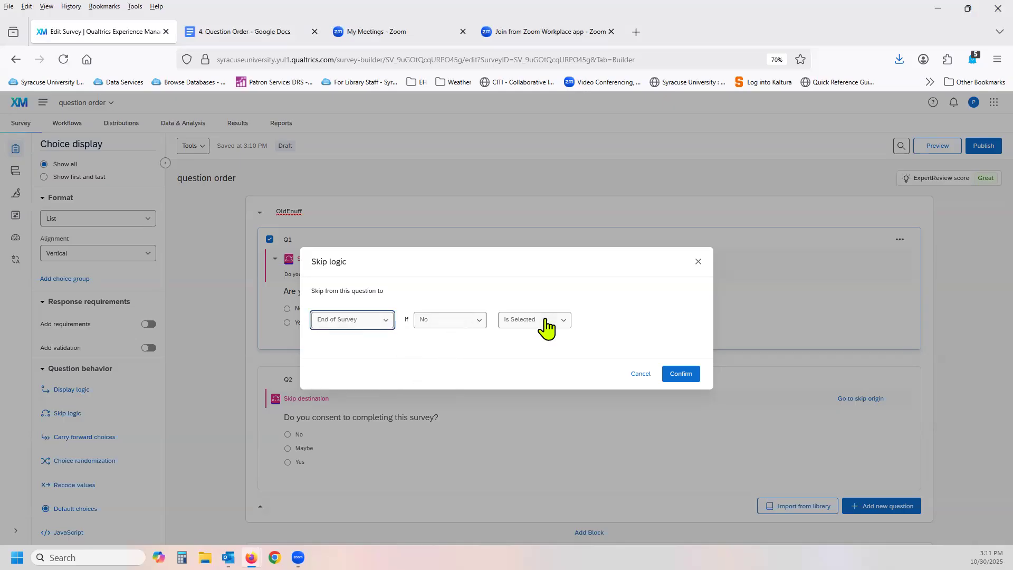
- Set the skip condition to No with Is Selected and confirm the skip logic
left_click(477, 328)
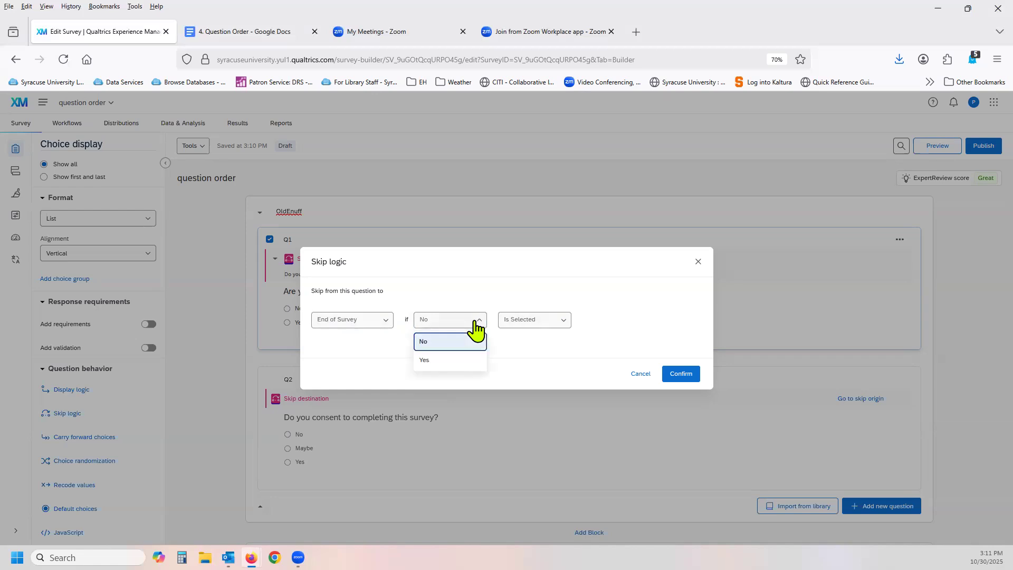
left_click(369, 370)
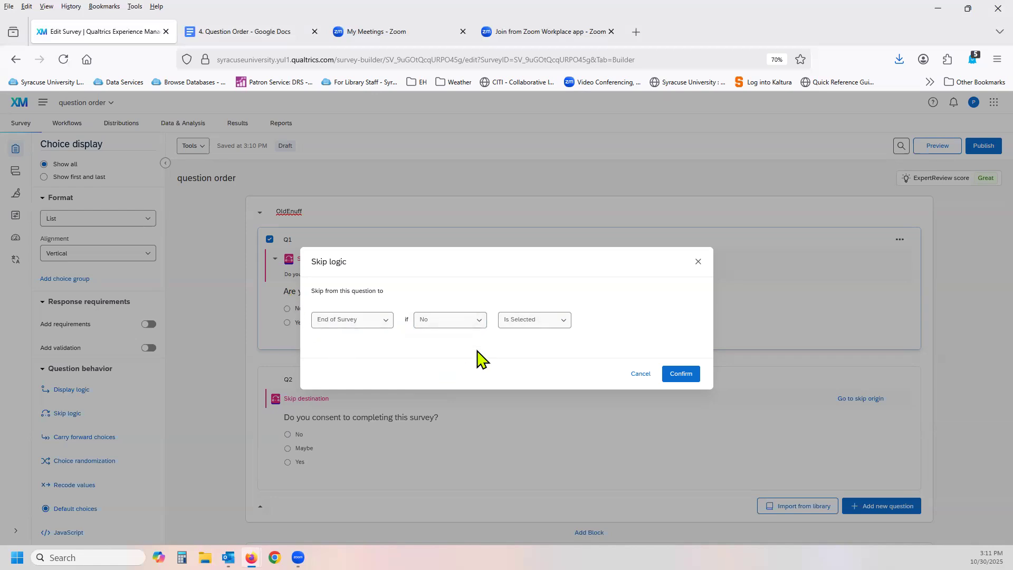
left_click(537, 328)
left_click(536, 327)
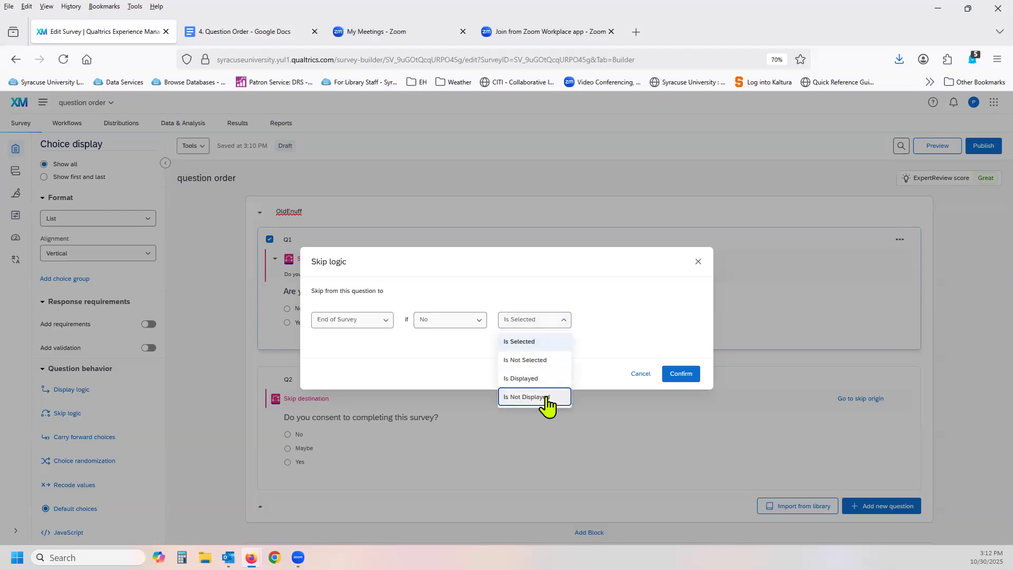
left_click(519, 343)
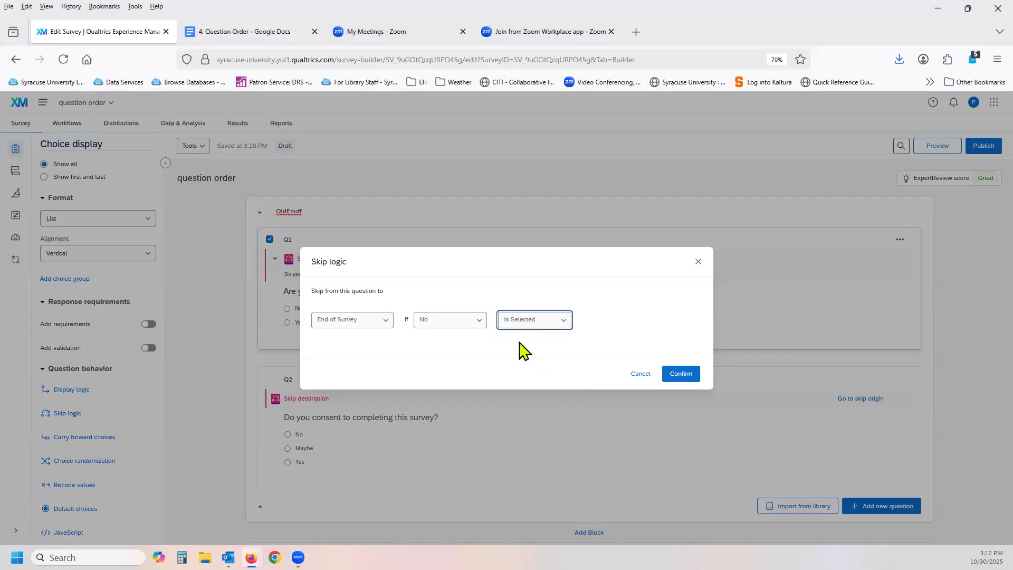
left_click(677, 376)
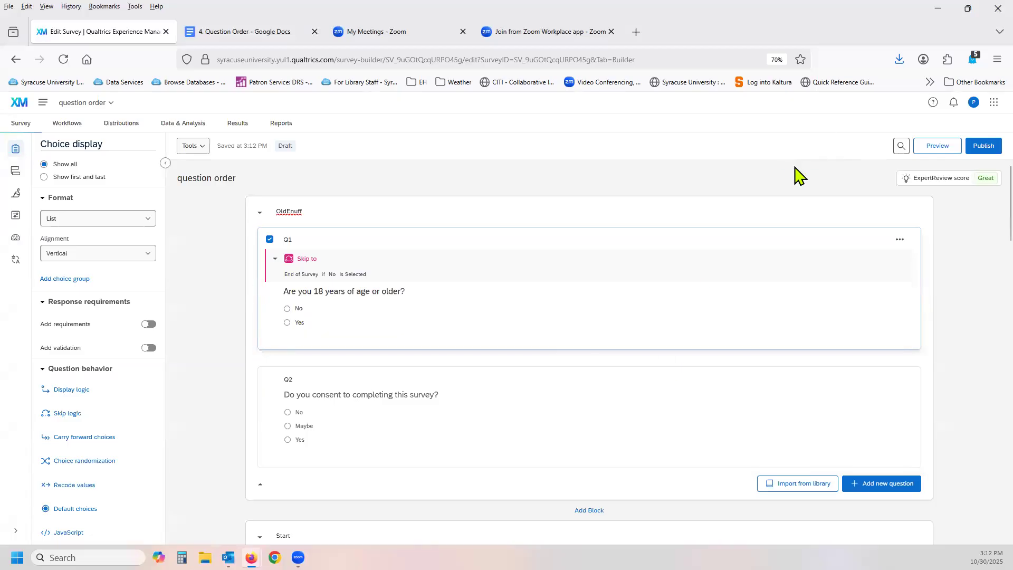
- Preview the survey and submit No to the age question to test the skip logic
left_click(938, 154)
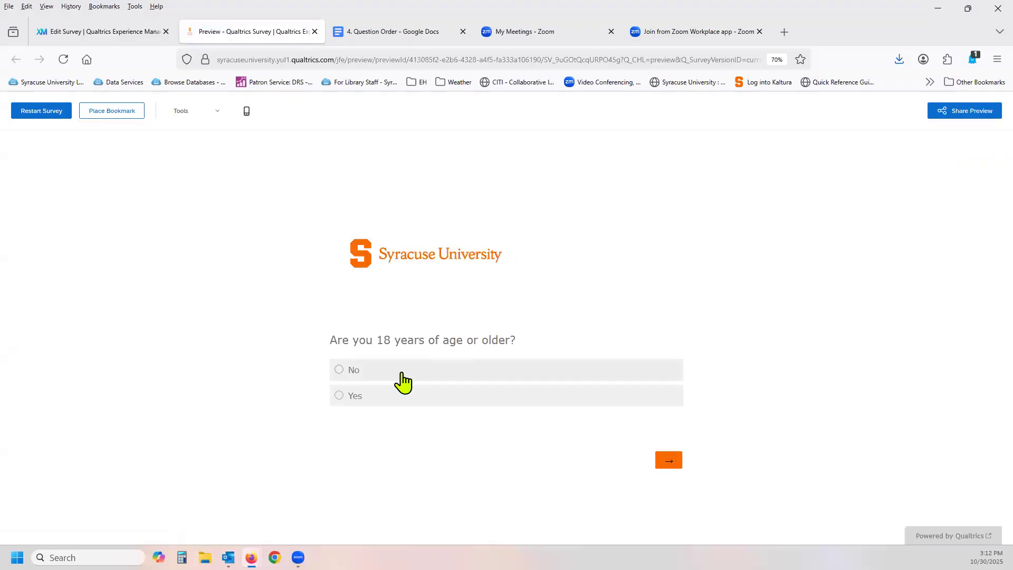
left_click(403, 379)
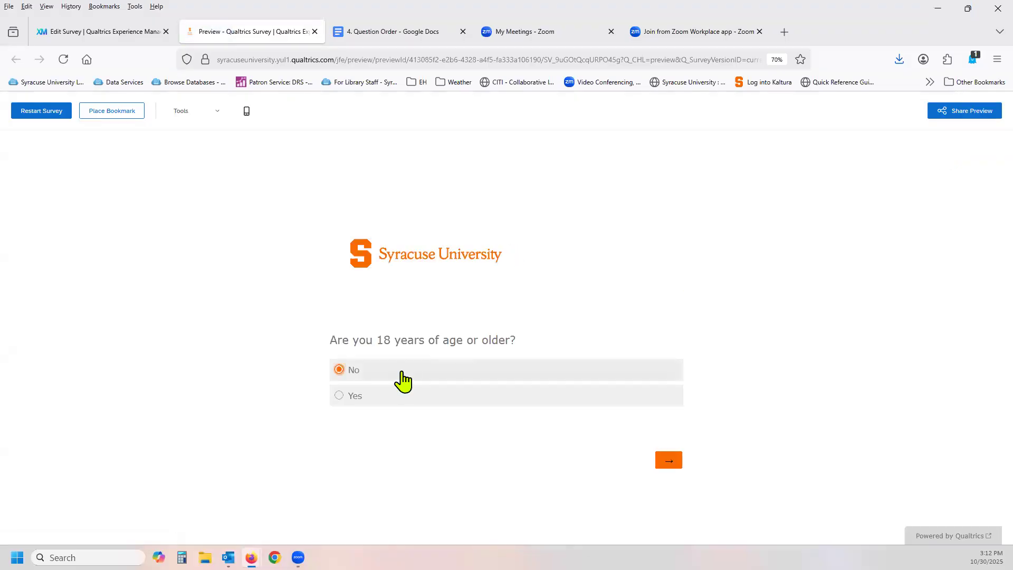
left_click(663, 466)
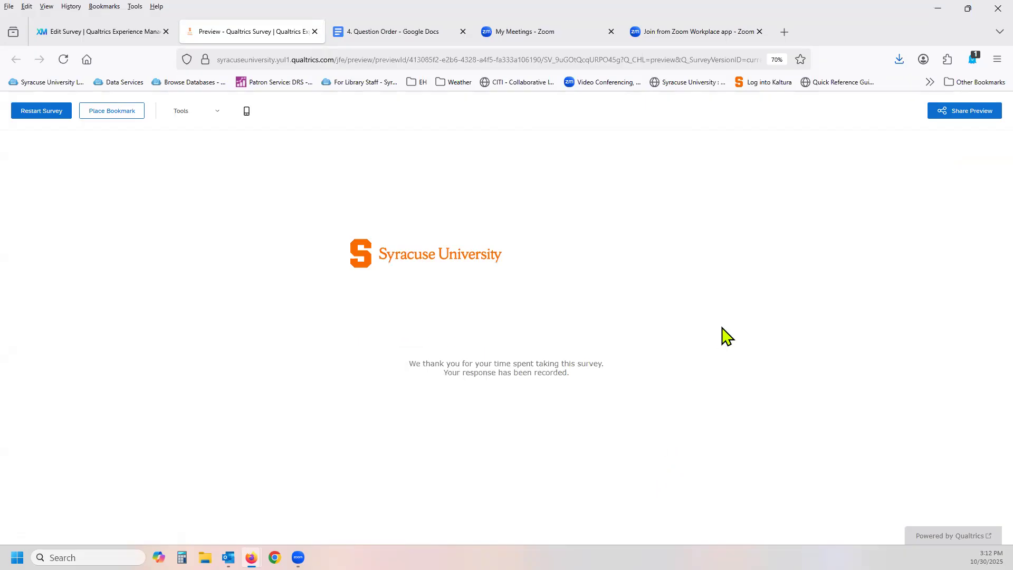
- Restart the preview, submit Yes to the age question, and close the preview
left_click(35, 120)
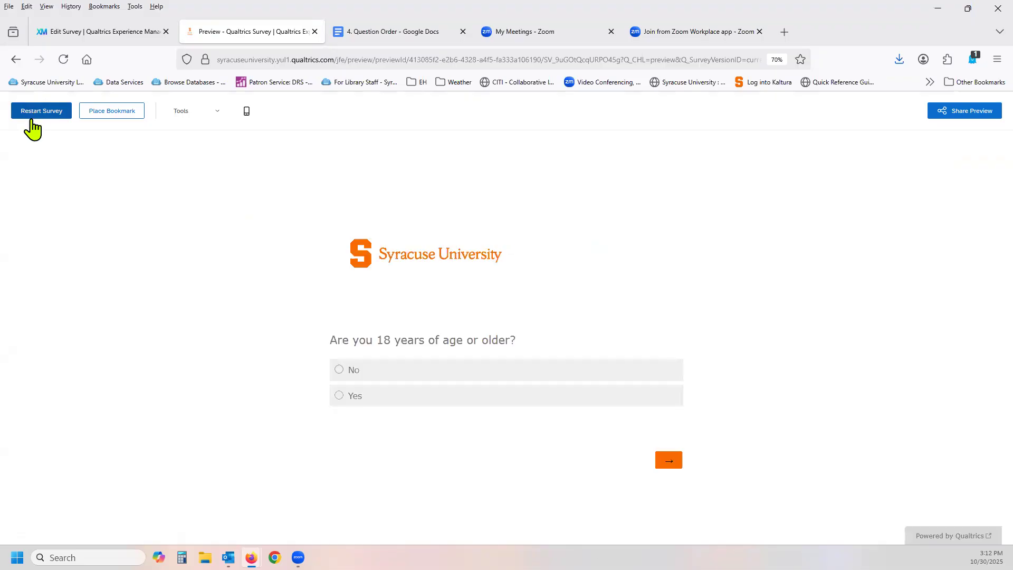
left_click(406, 404)
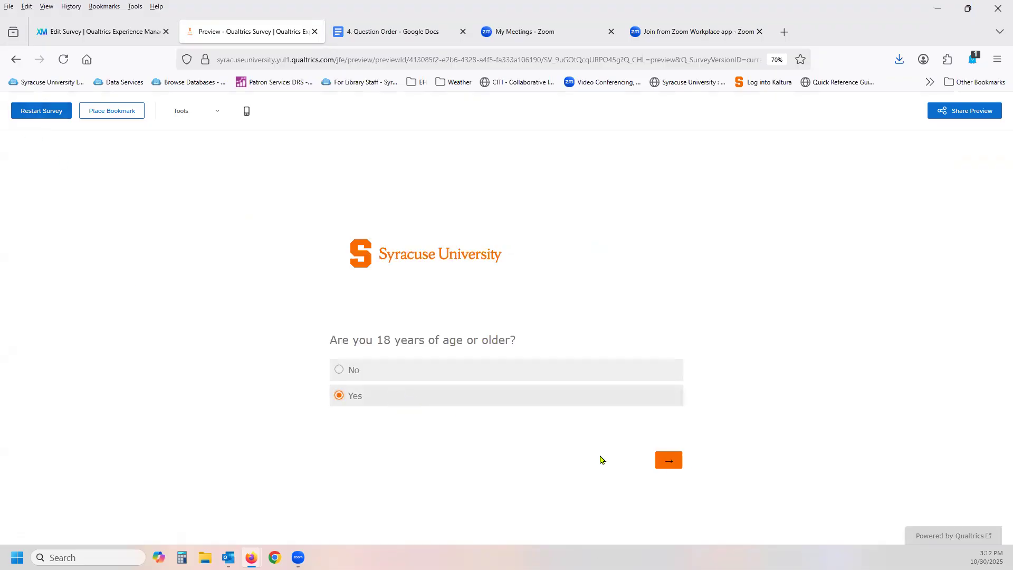
left_click(679, 466)
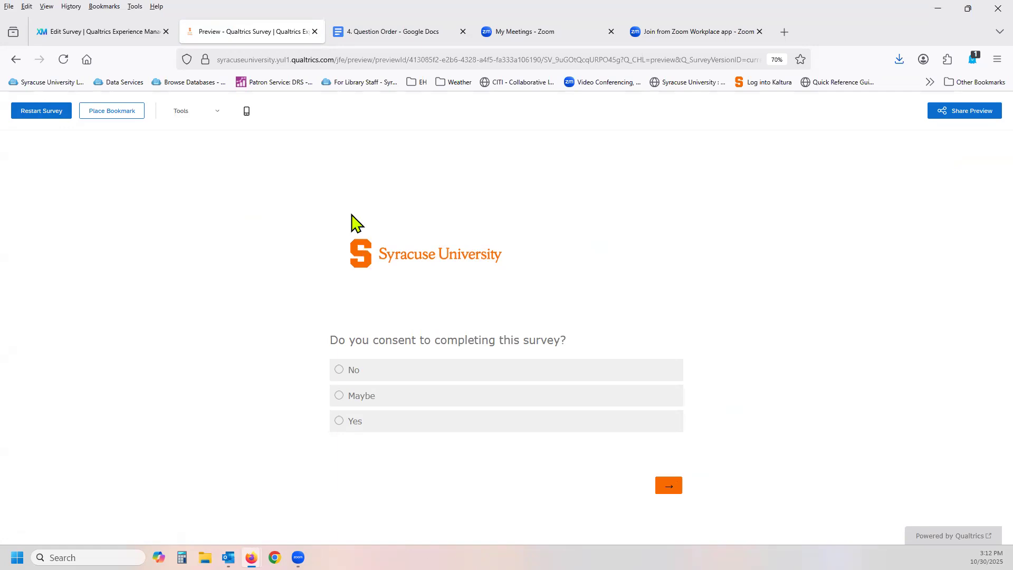
left_click(315, 33)
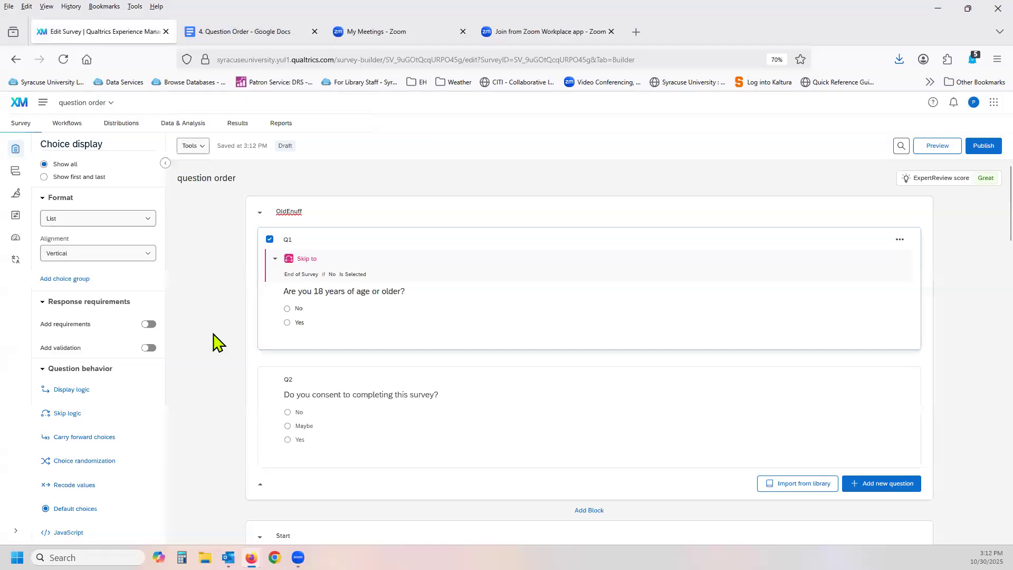
- Review the skip destinations offered for the Q2 consent question and cancel its skip logic
scroll(216, 343, "down", 1)
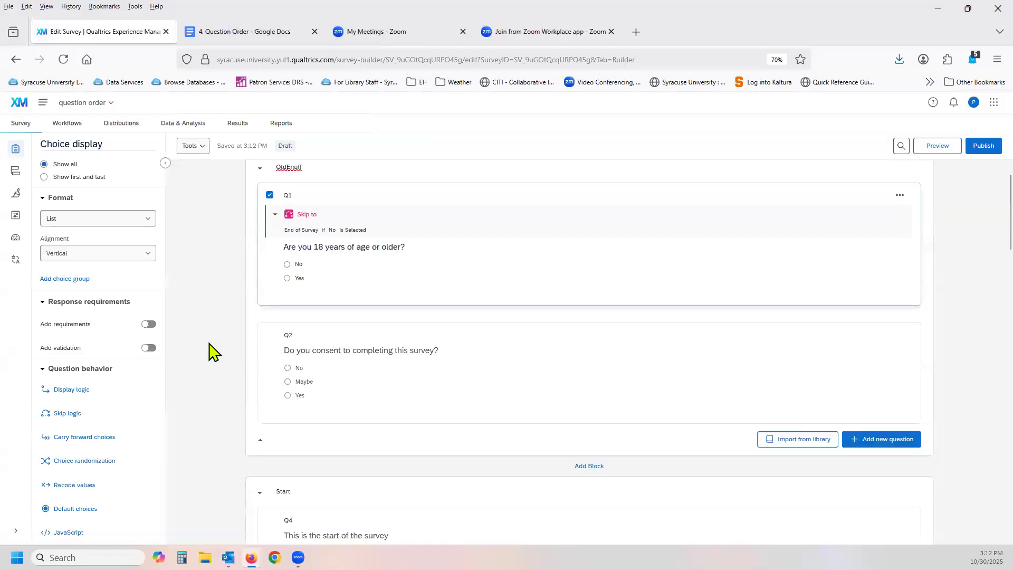
left_click(529, 371)
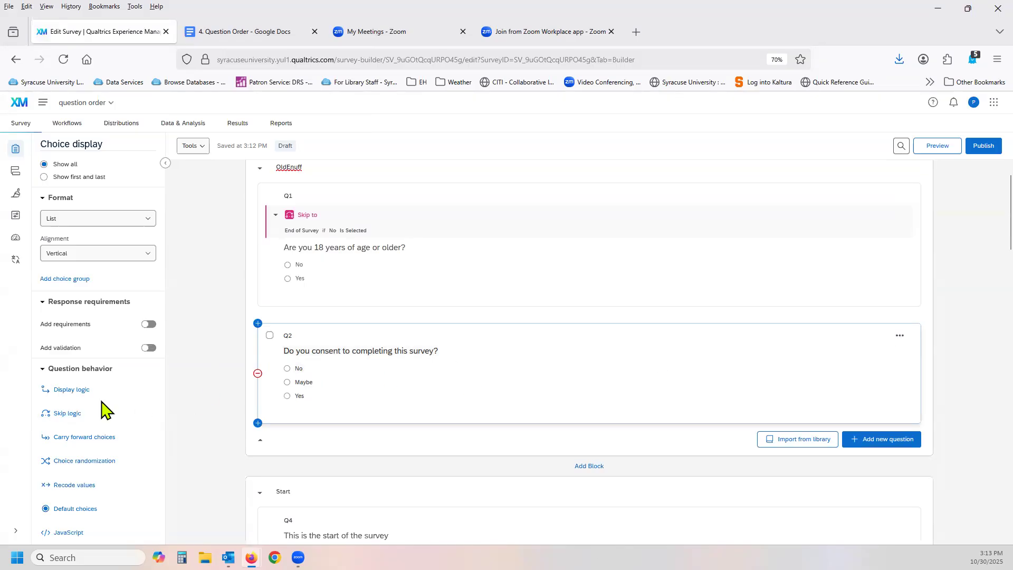
left_click(60, 412)
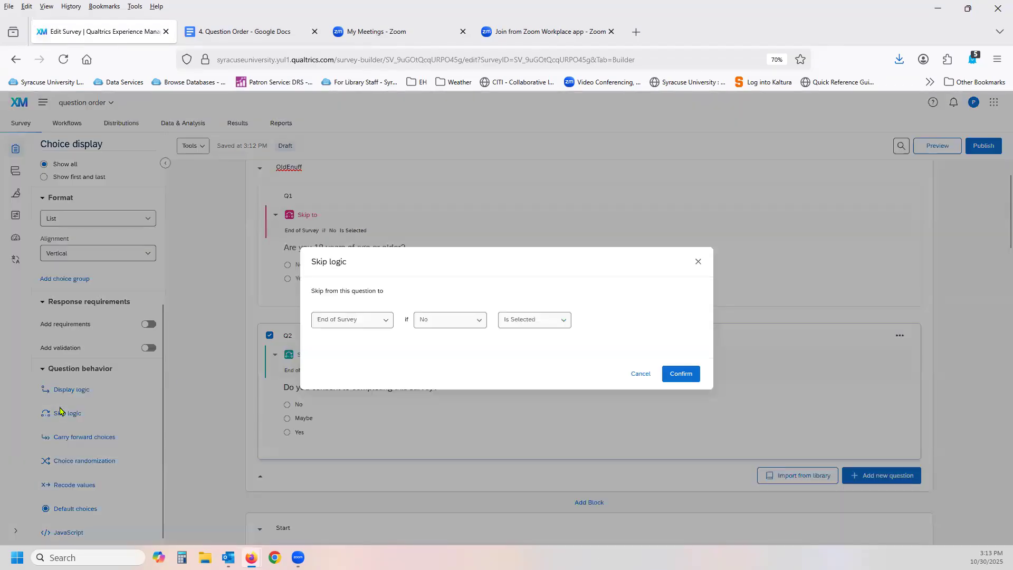
left_click(389, 332)
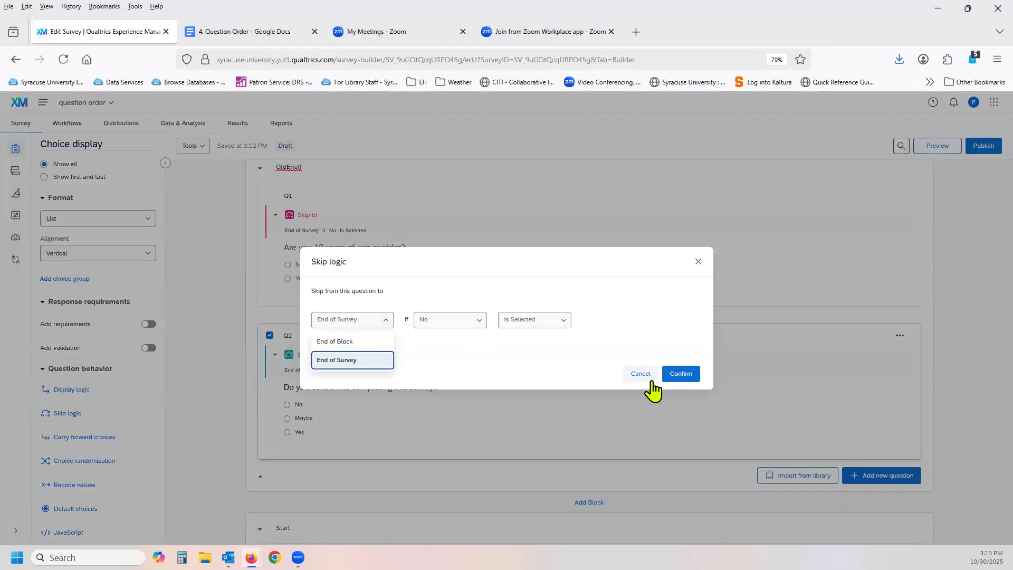
left_click(633, 376)
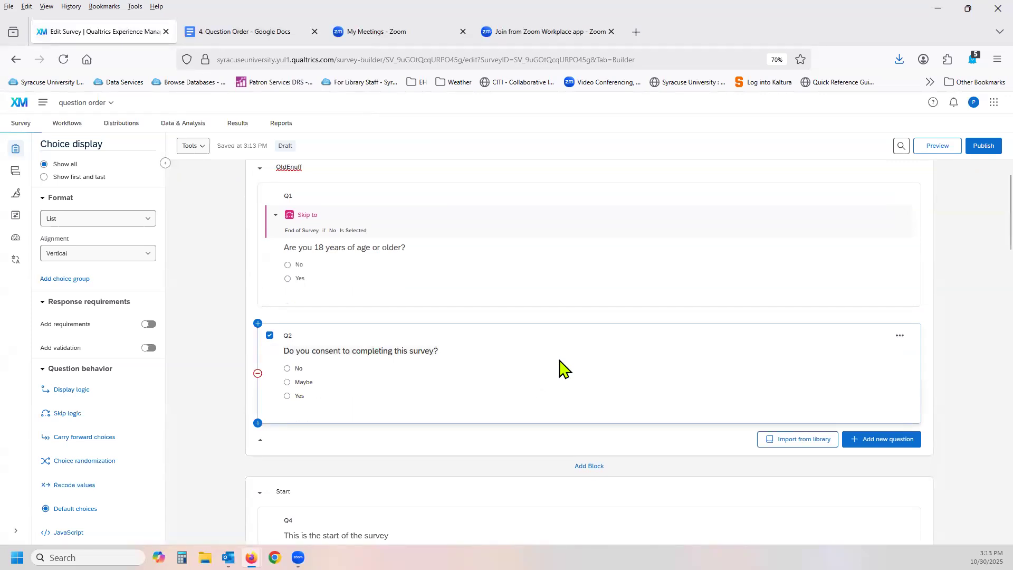
scroll(559, 358, "down", 1)
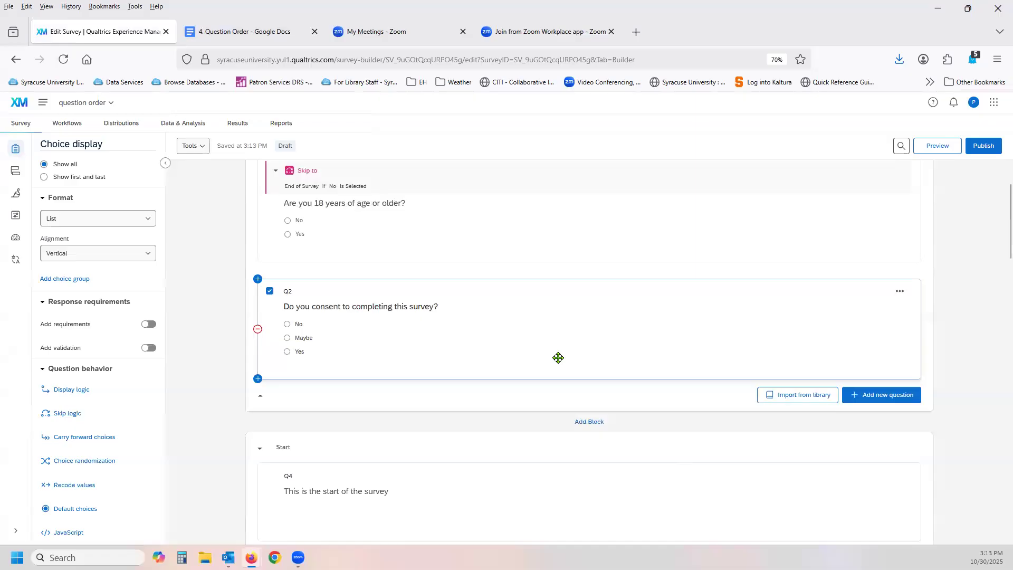
scroll(559, 359, "down", 3)
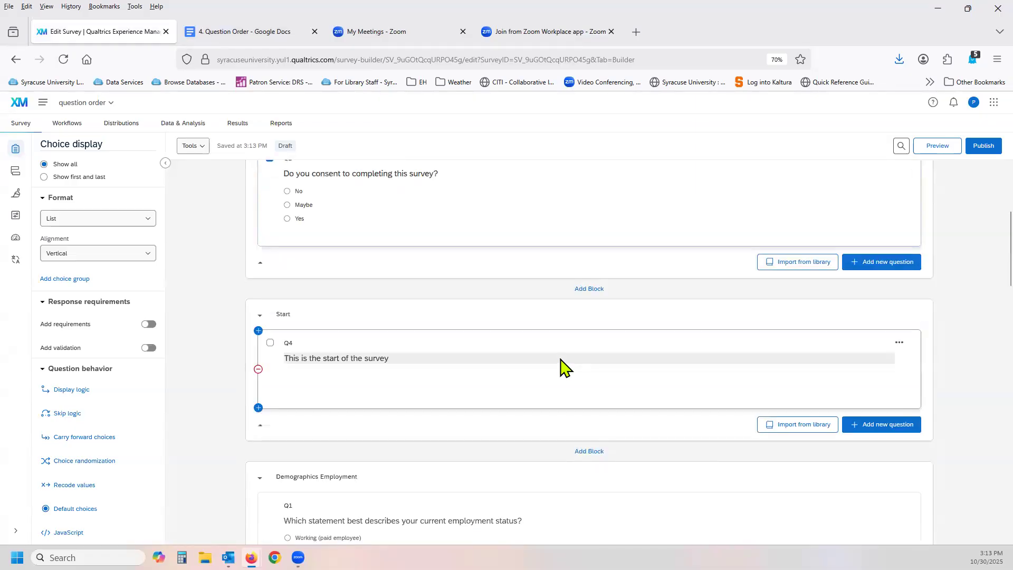
scroll(560, 366, "down", 3)
scroll(457, 330, "up", 7)
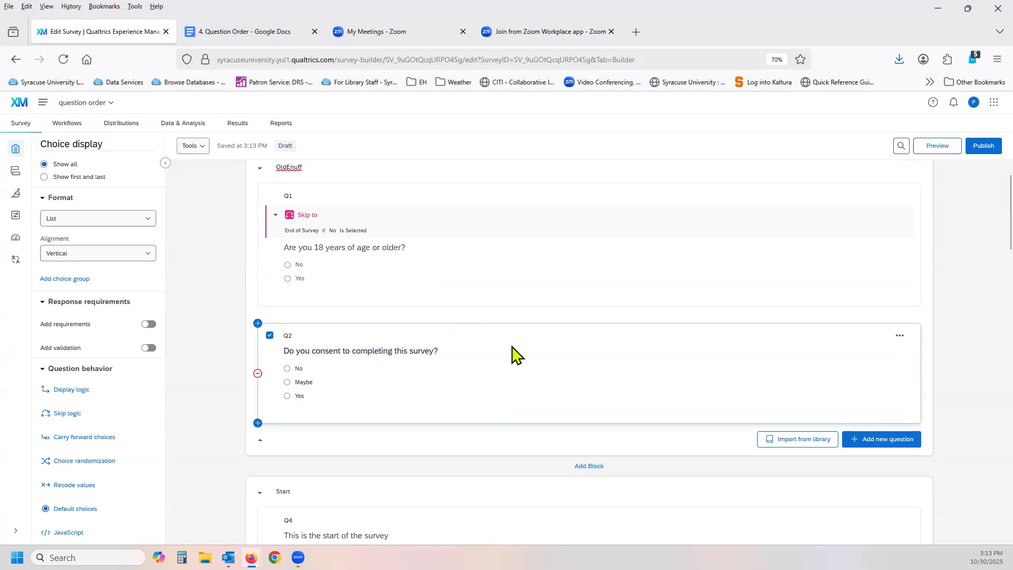
- Remove the skip logic from the Q1 age question
left_click(481, 342)
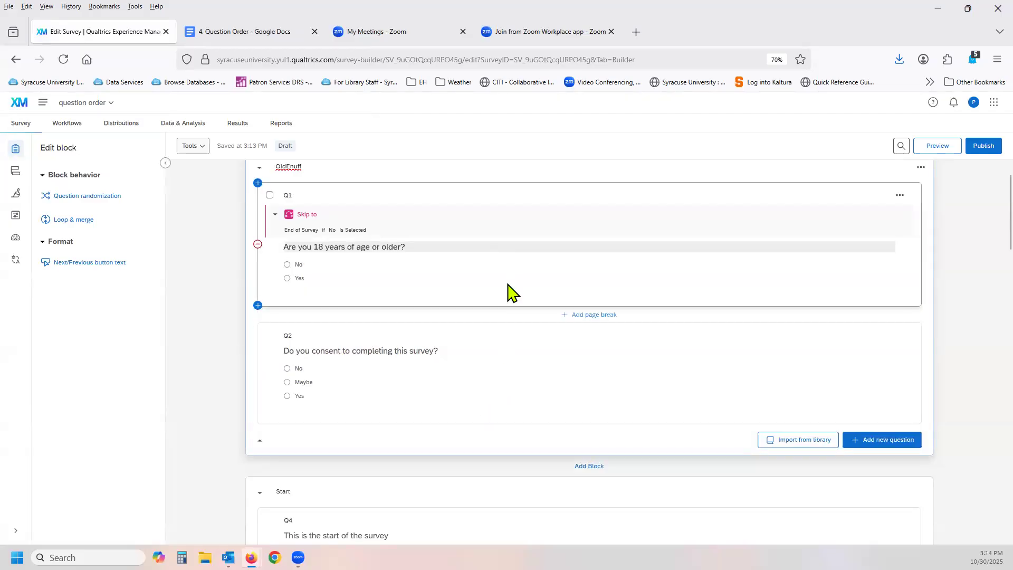
left_click(509, 291)
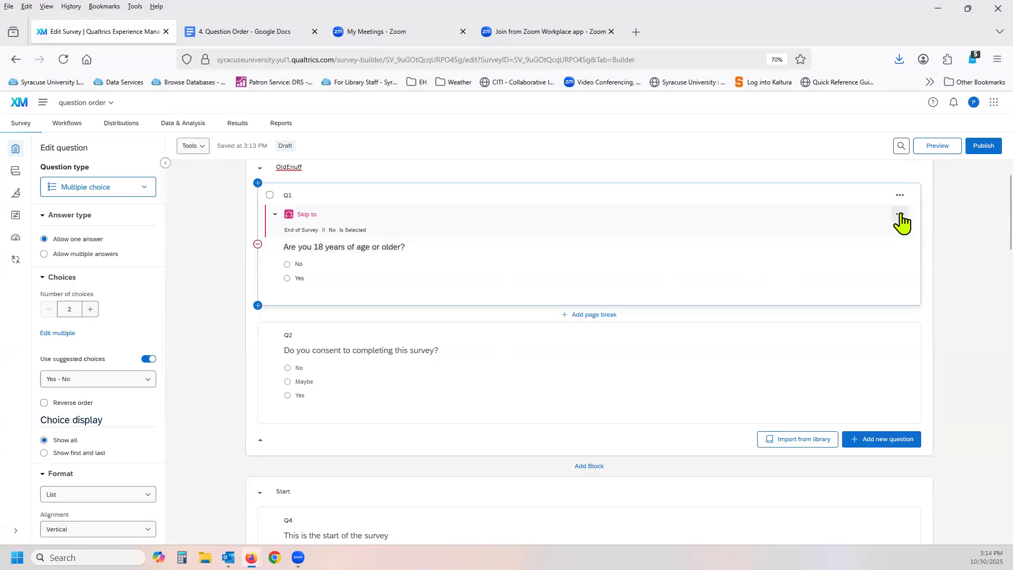
left_click(899, 215)
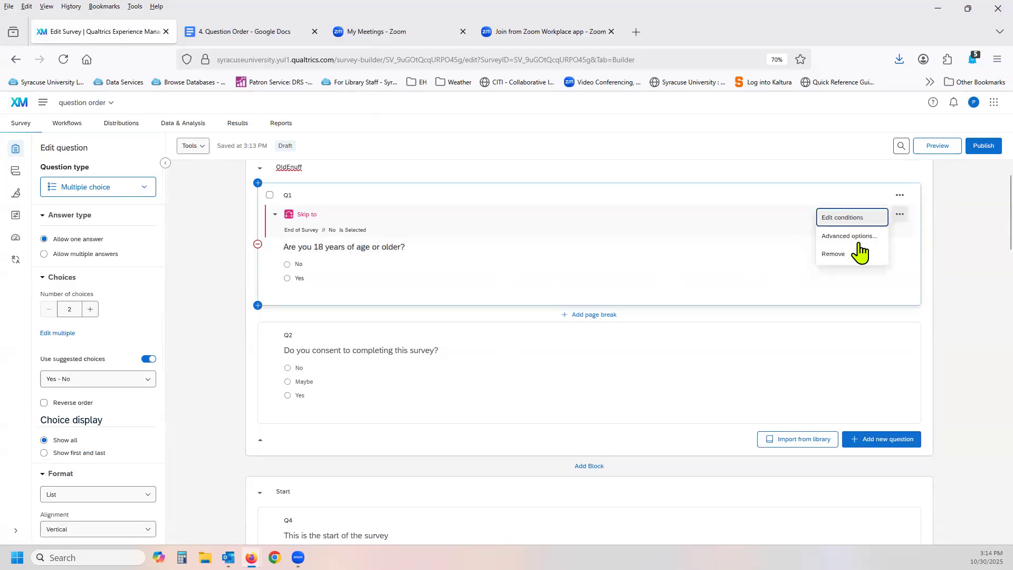
left_click(834, 255)
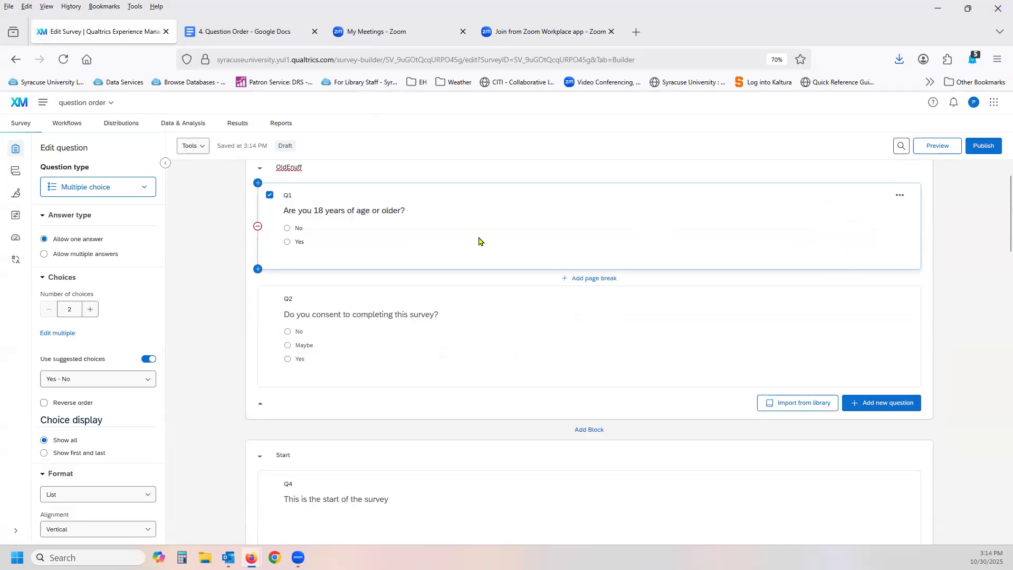
- Add display logic to the Q2 consent question, basing its condition on the question "Are you 18 years of age or older?"
left_click(505, 362)
scroll(100, 335, "down", 5)
scroll(98, 338, "down", 1)
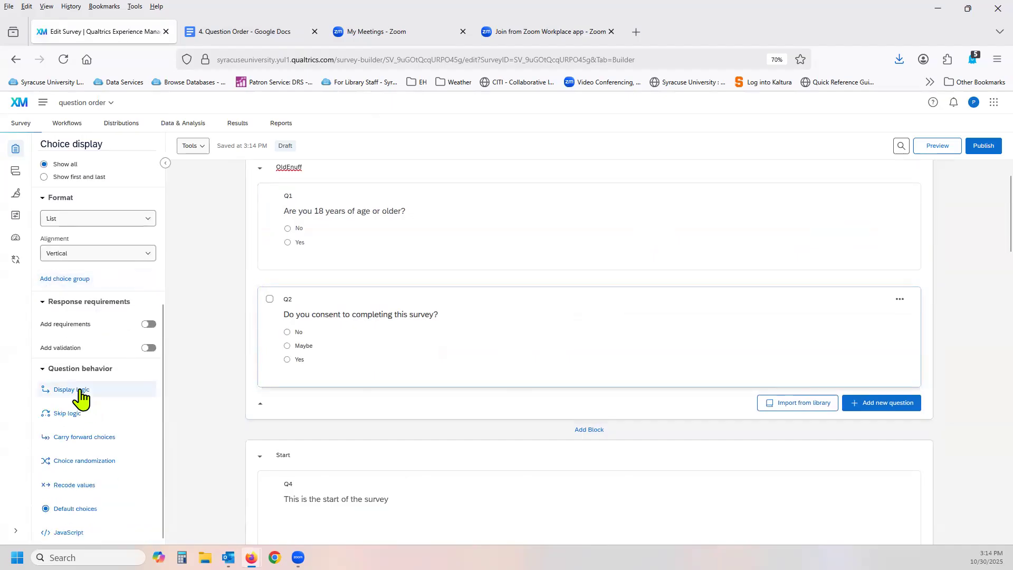
left_click(74, 390)
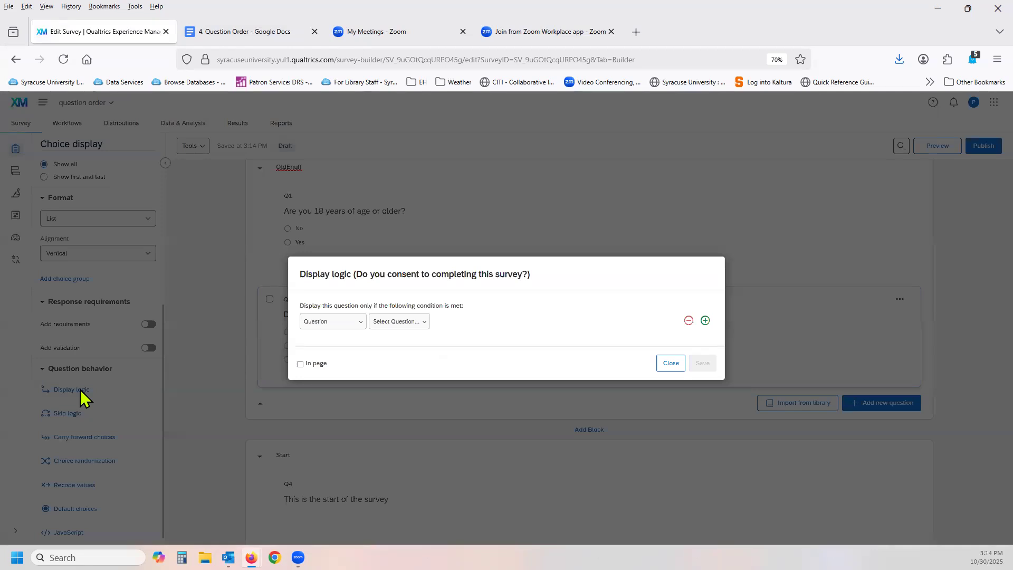
left_click(361, 328)
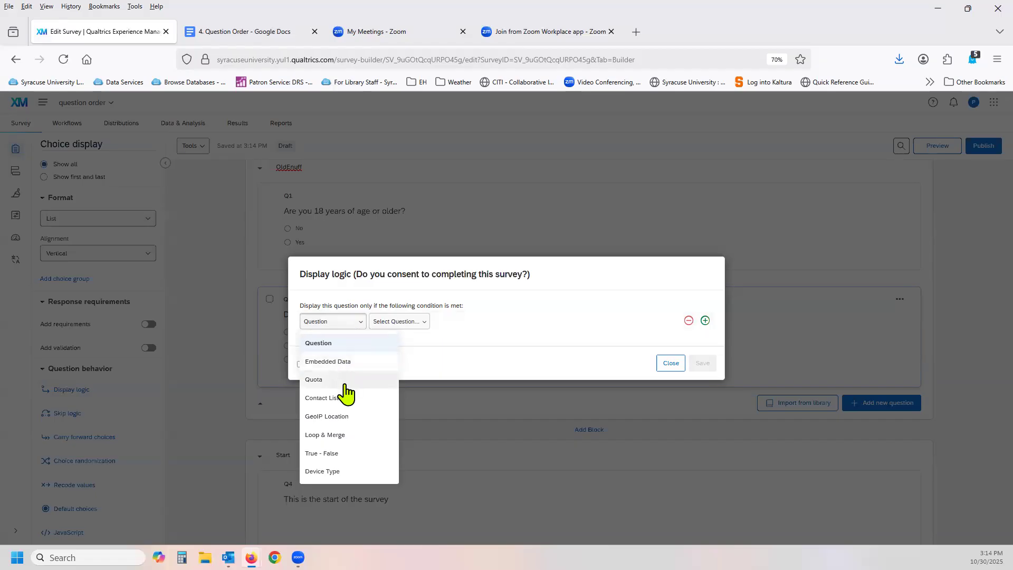
left_click(464, 334)
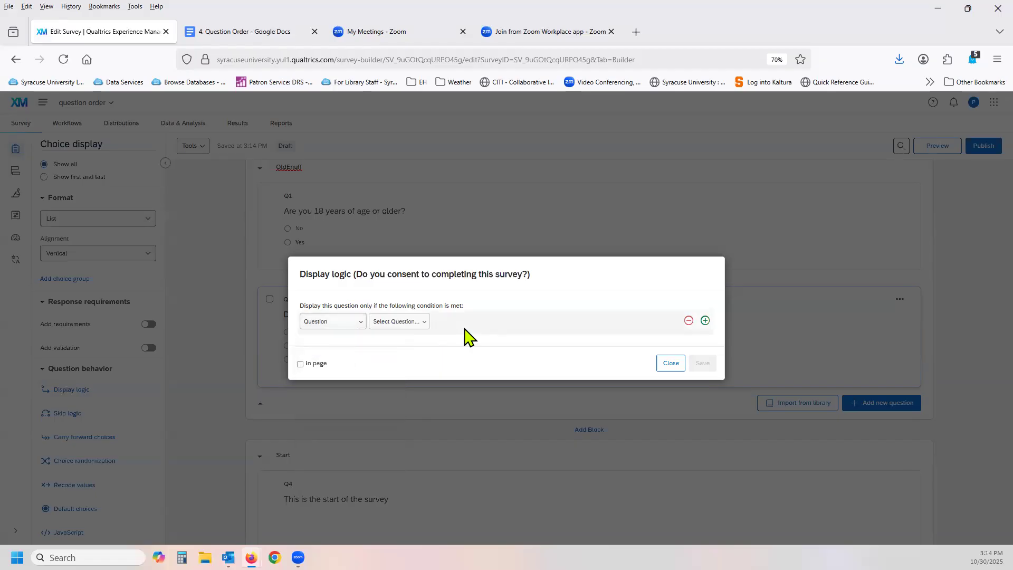
left_click(420, 329)
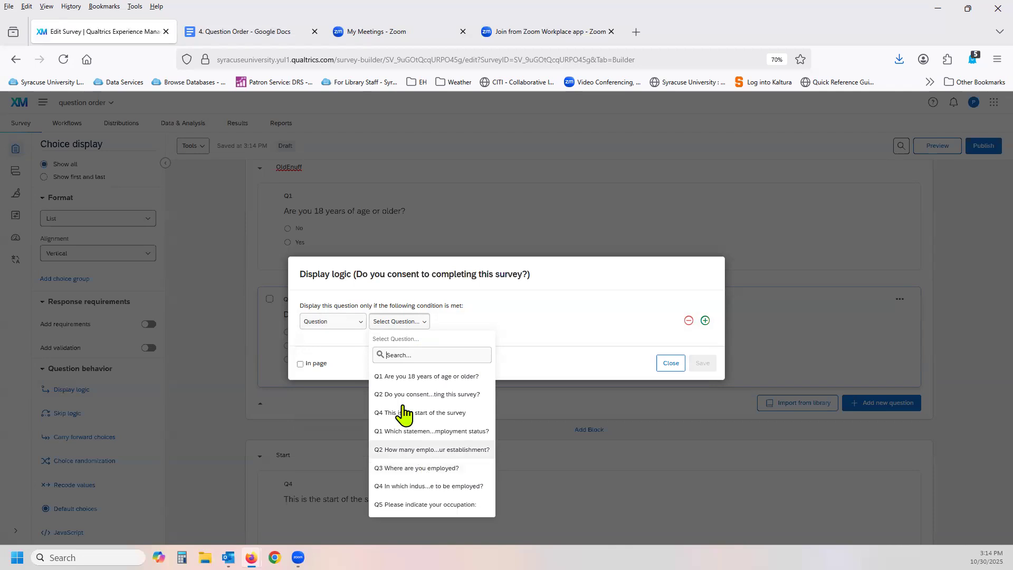
left_click(395, 377)
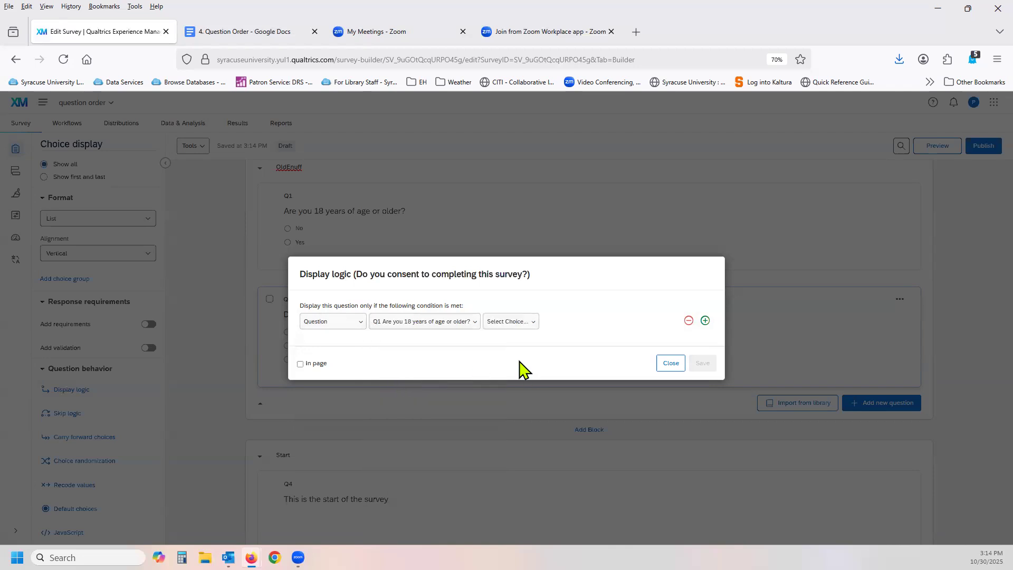
- Set the display condition to No with Is Selected and save the display logic
left_click(528, 324)
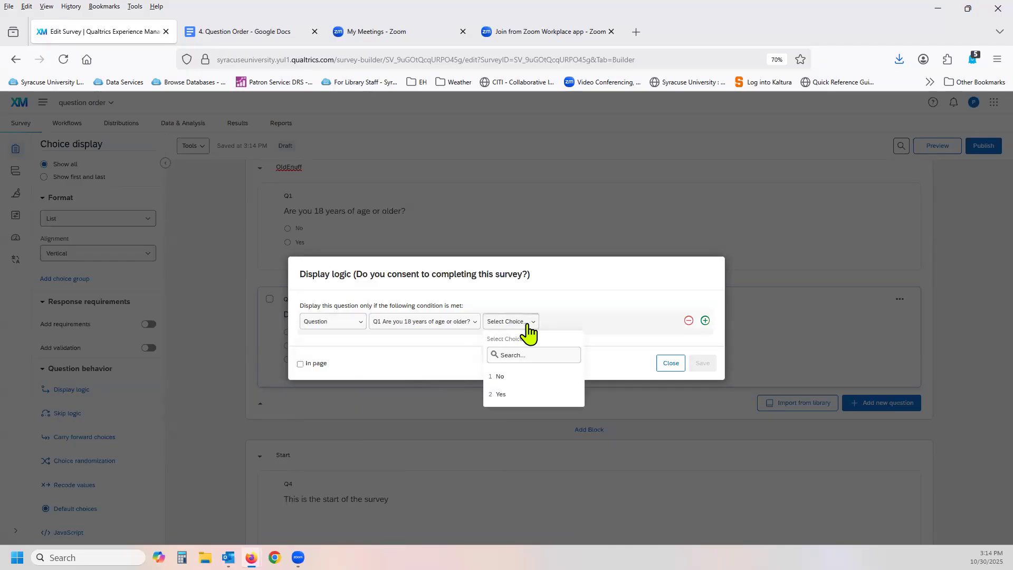
left_click(516, 376)
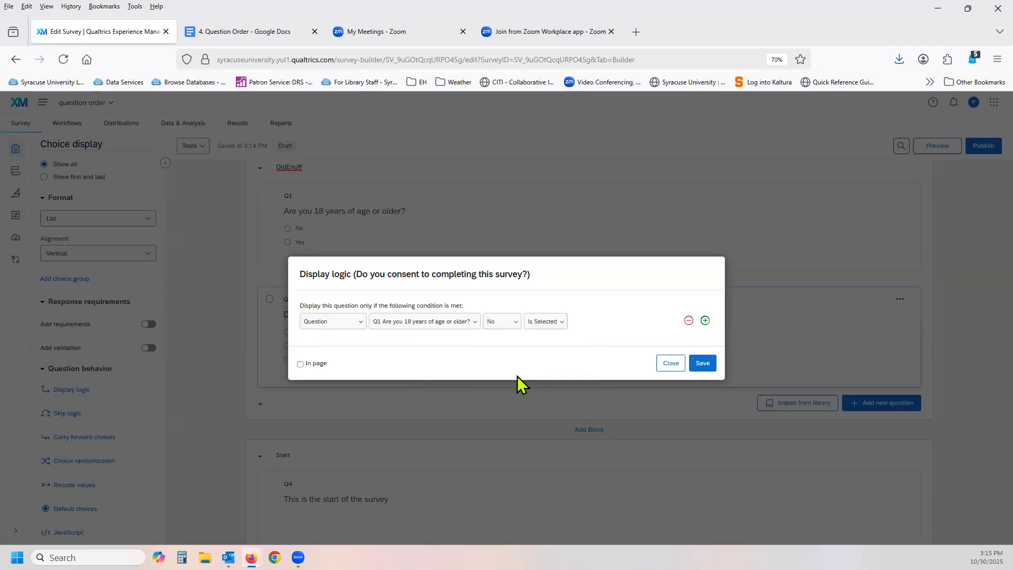
left_click(562, 324)
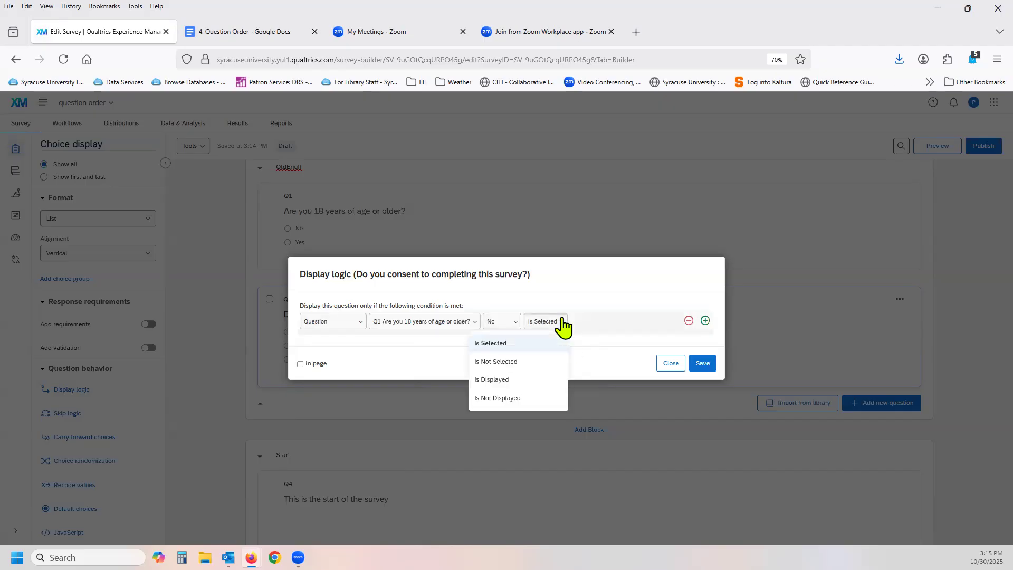
left_click(589, 365)
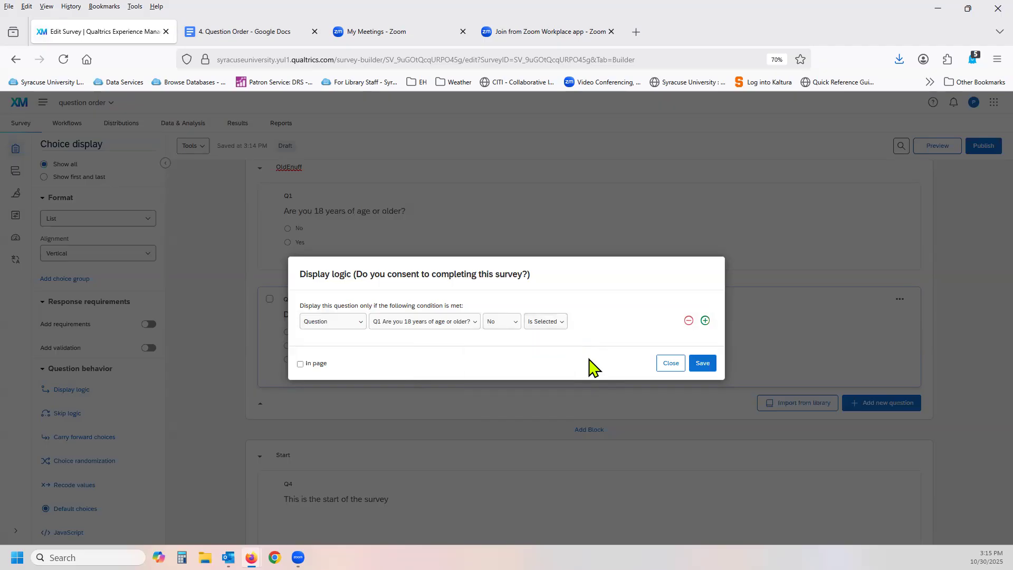
left_click(702, 364)
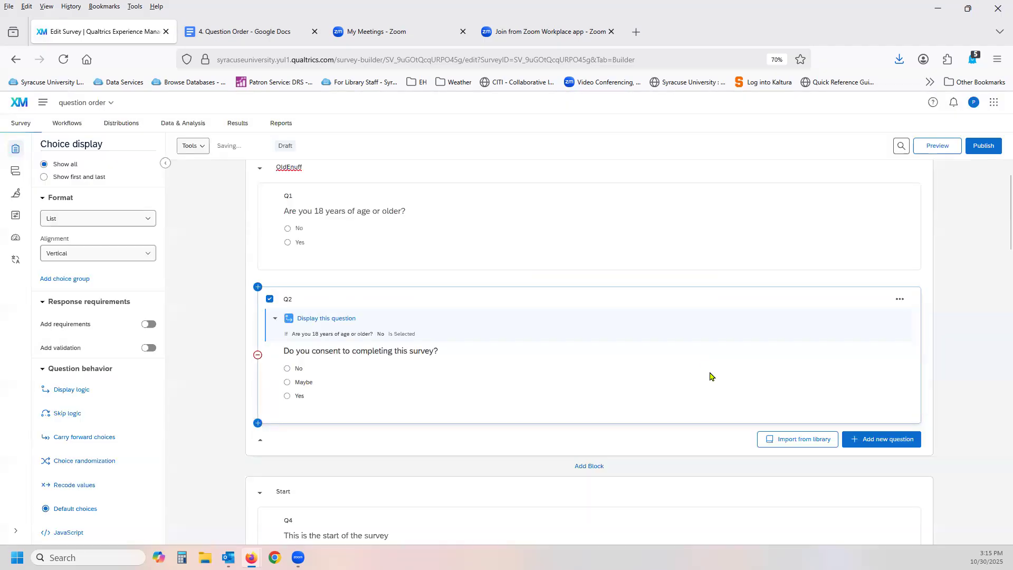
- Preview the survey, submit No to the age question to test the display logic, and close the preview
left_click(927, 147)
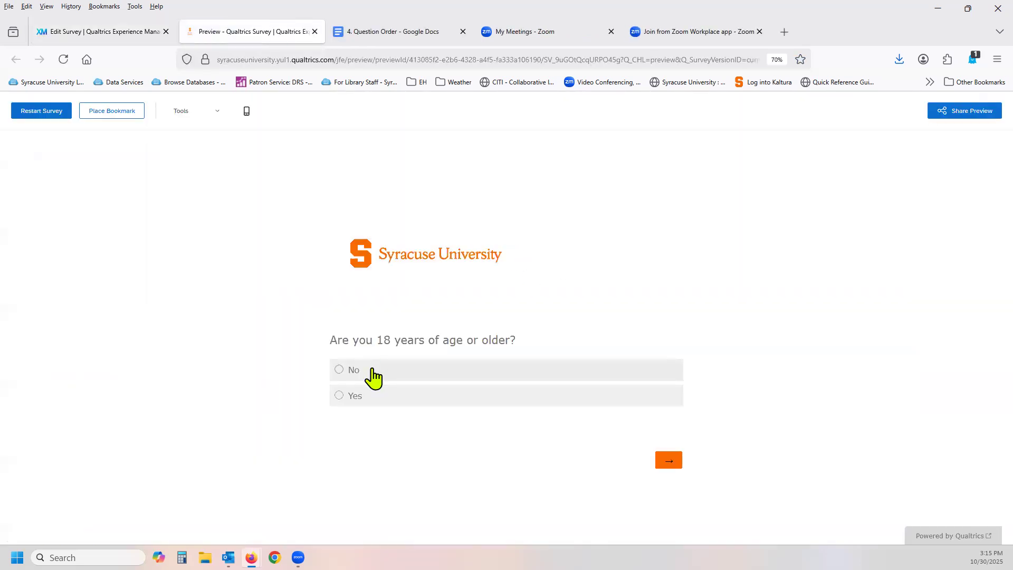
left_click(371, 369)
left_click(678, 464)
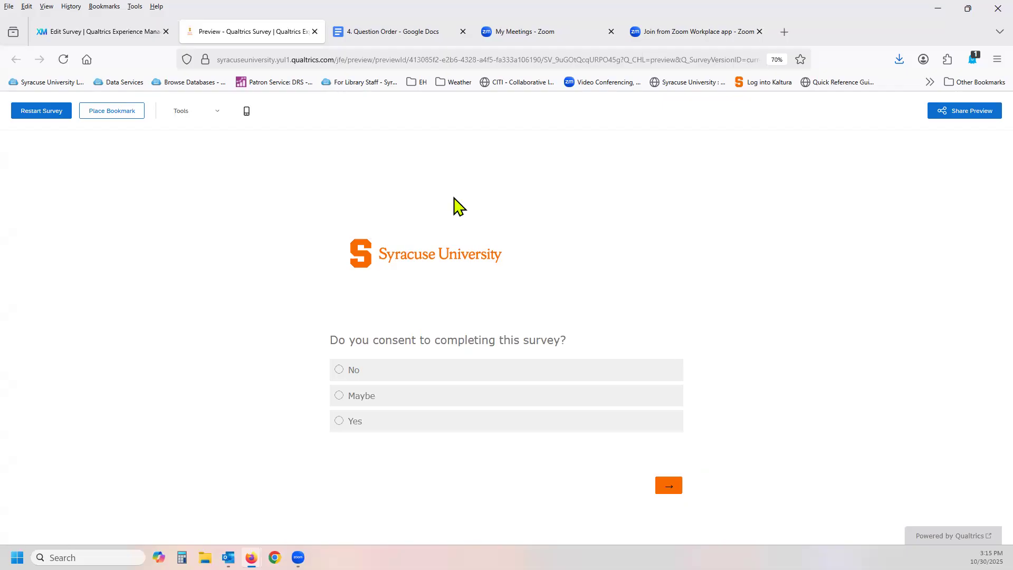
left_click(312, 32)
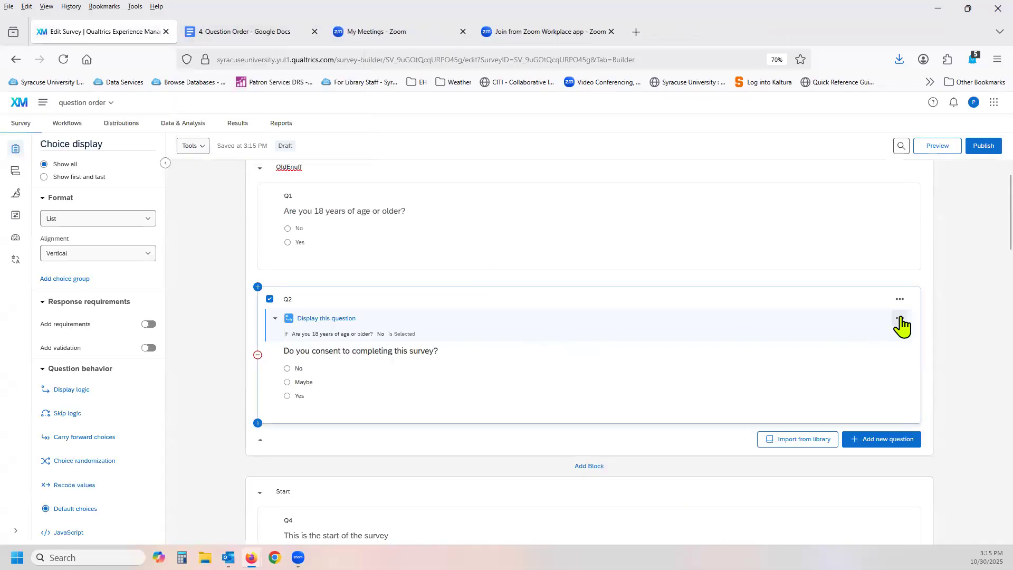
- Edit the consent question's display logic so its condition uses the answer Yes, and save it
left_click(900, 321)
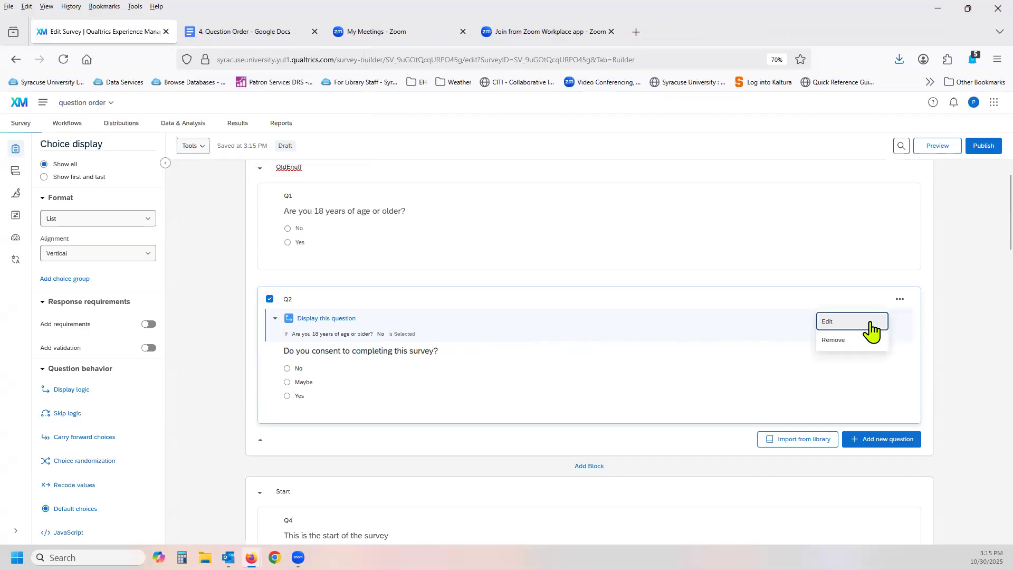
left_click(857, 322)
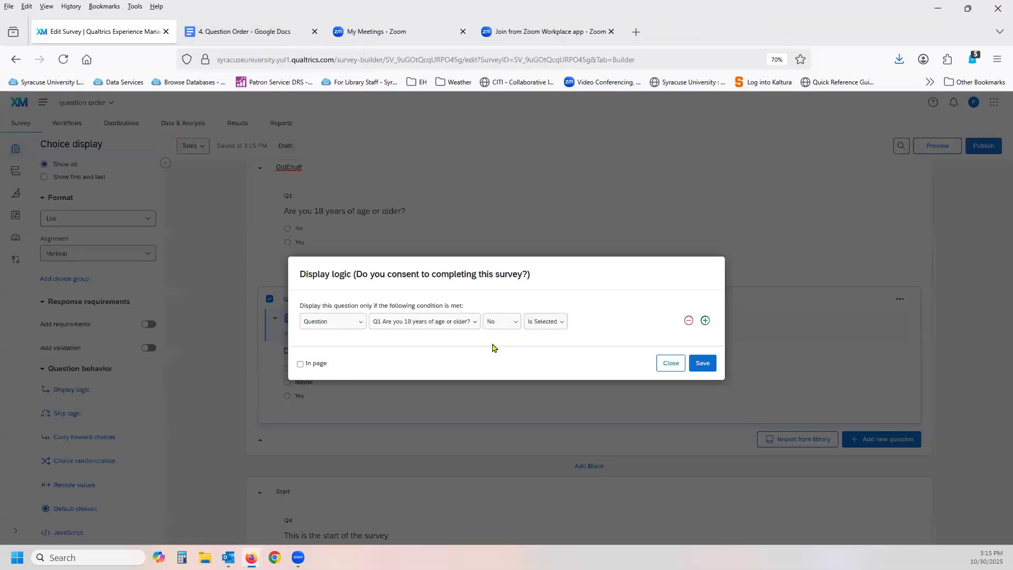
left_click(514, 327)
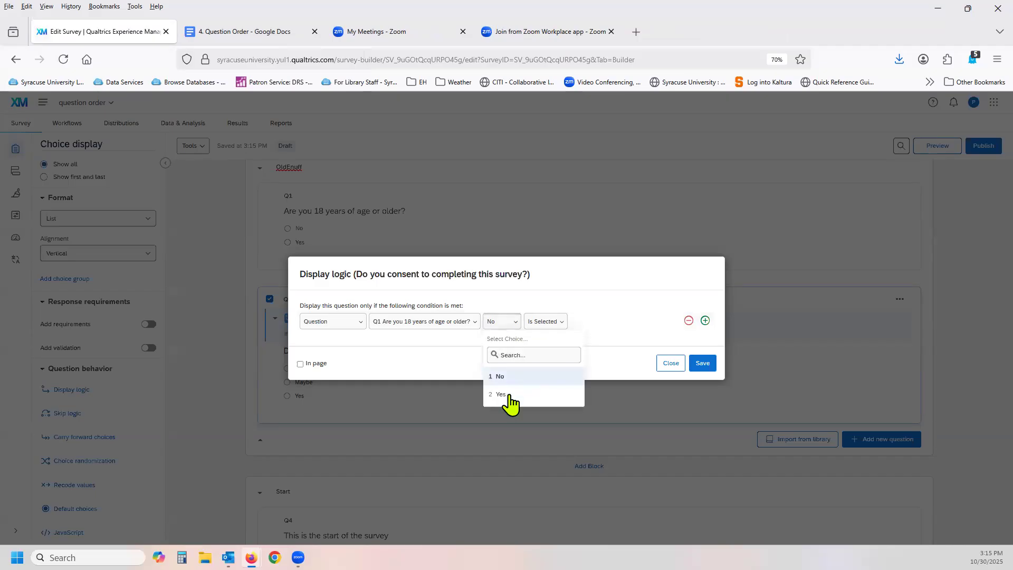
left_click(509, 397)
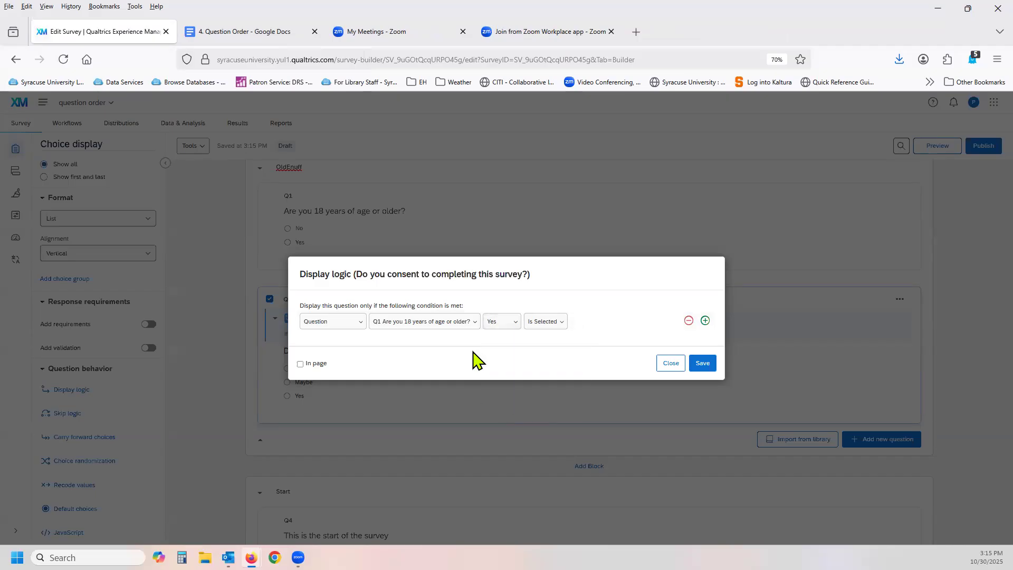
left_click(703, 364)
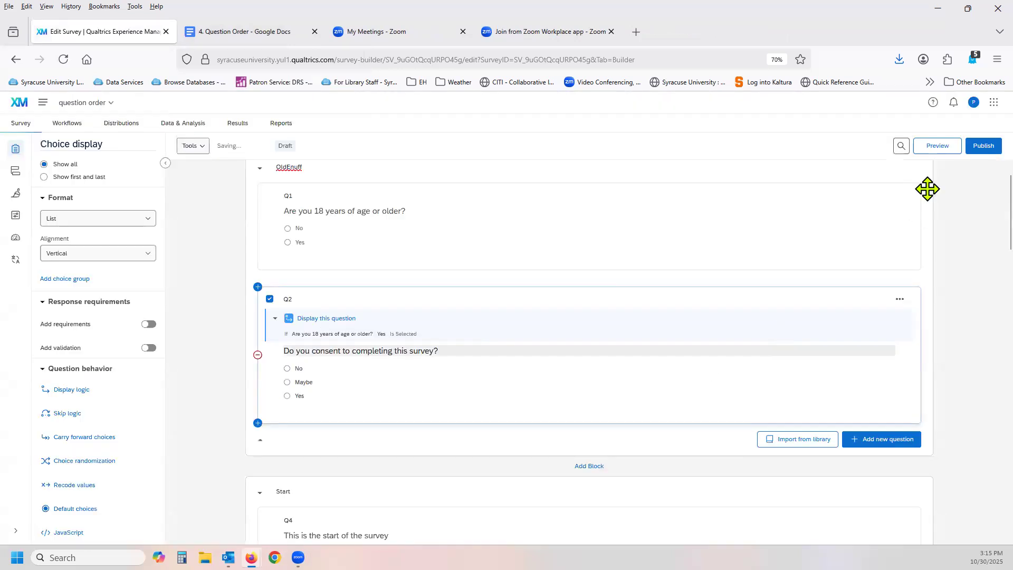
- Preview the survey, submit Yes to the age question to test the edited display logic, and close the preview
left_click(937, 146)
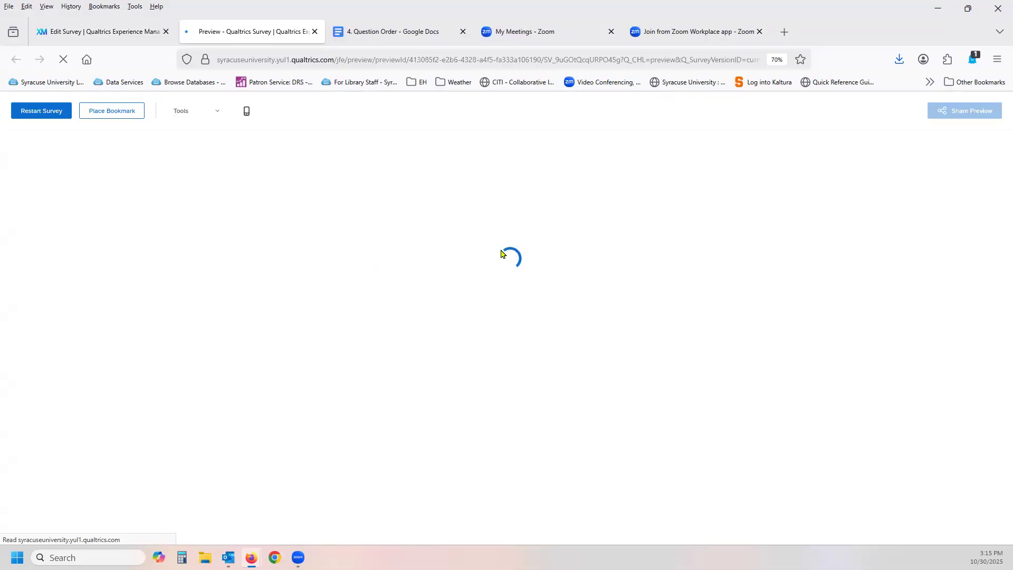
left_click(366, 401)
left_click(672, 461)
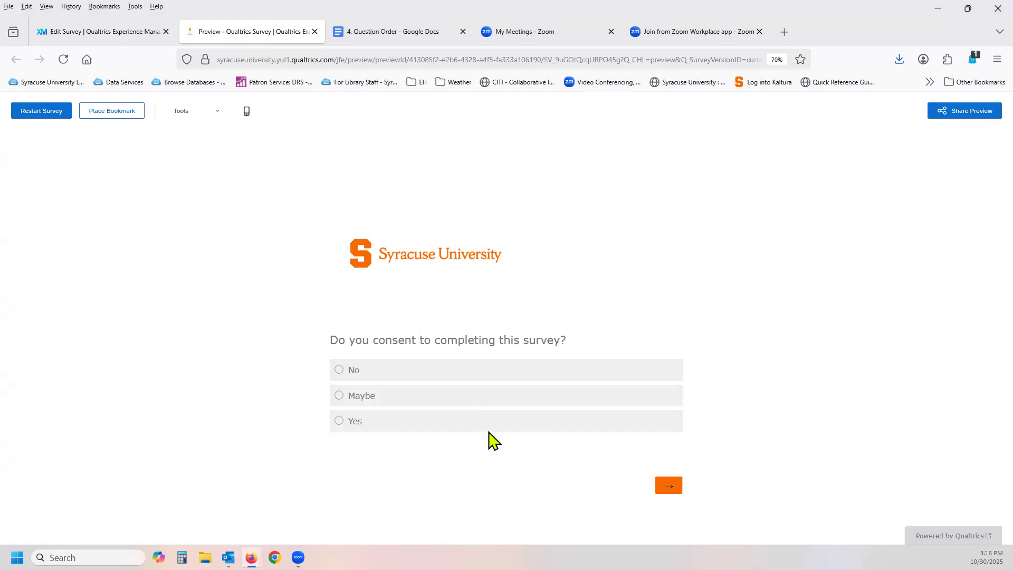
left_click(313, 32)
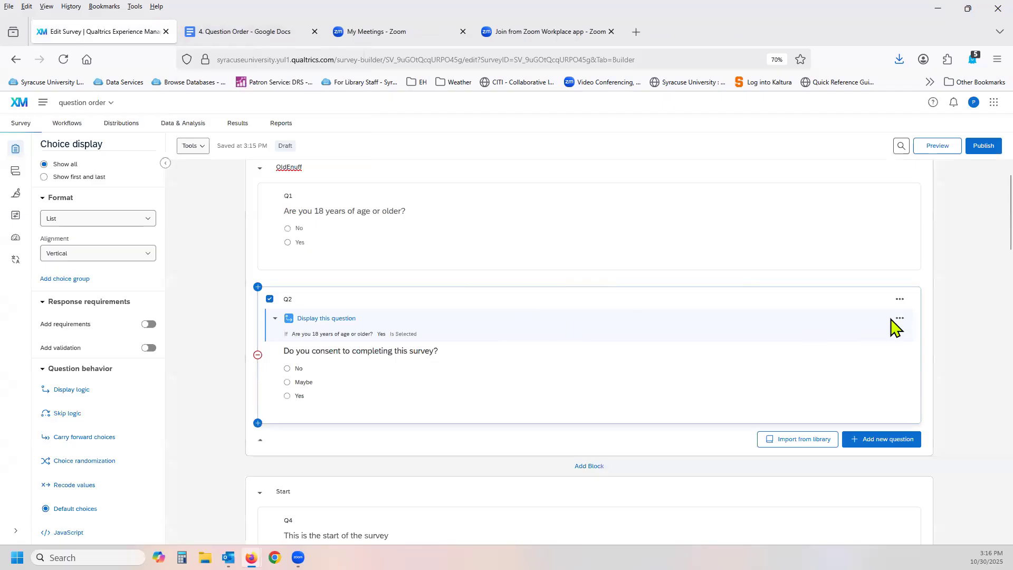
- Enable the In page option in the consent question's display logic and save it
left_click(900, 320)
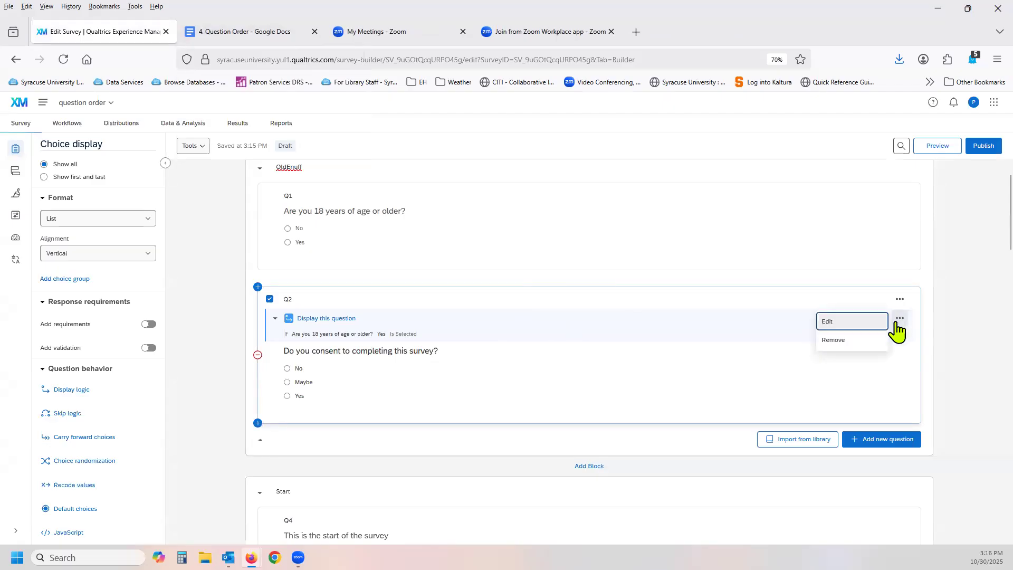
left_click(869, 322)
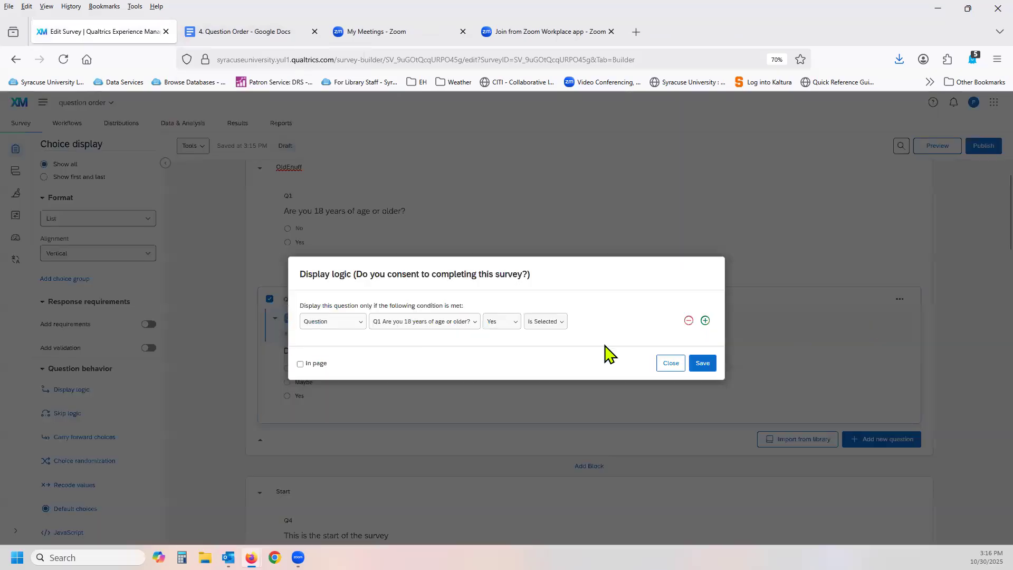
left_click(300, 363)
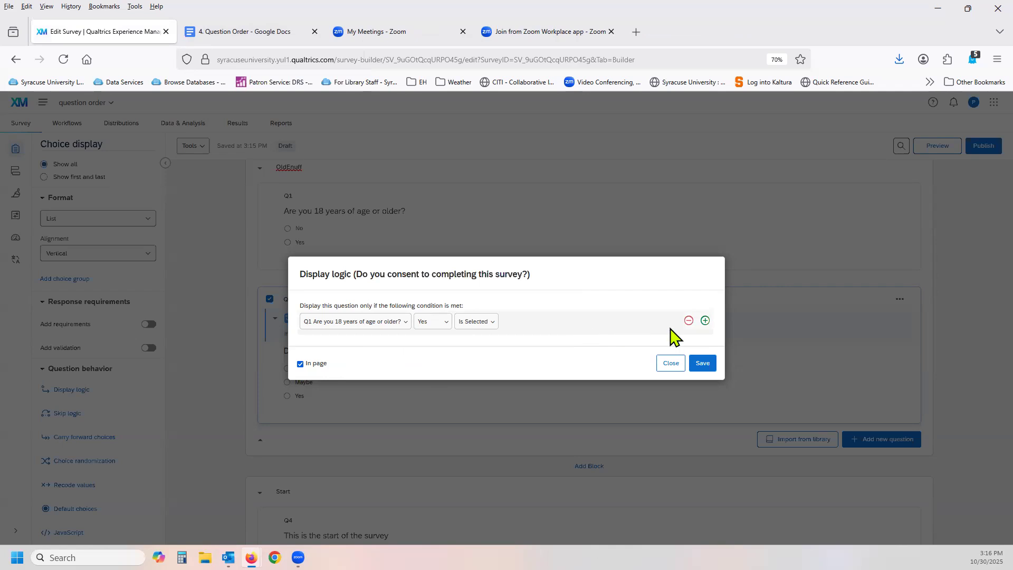
left_click(703, 364)
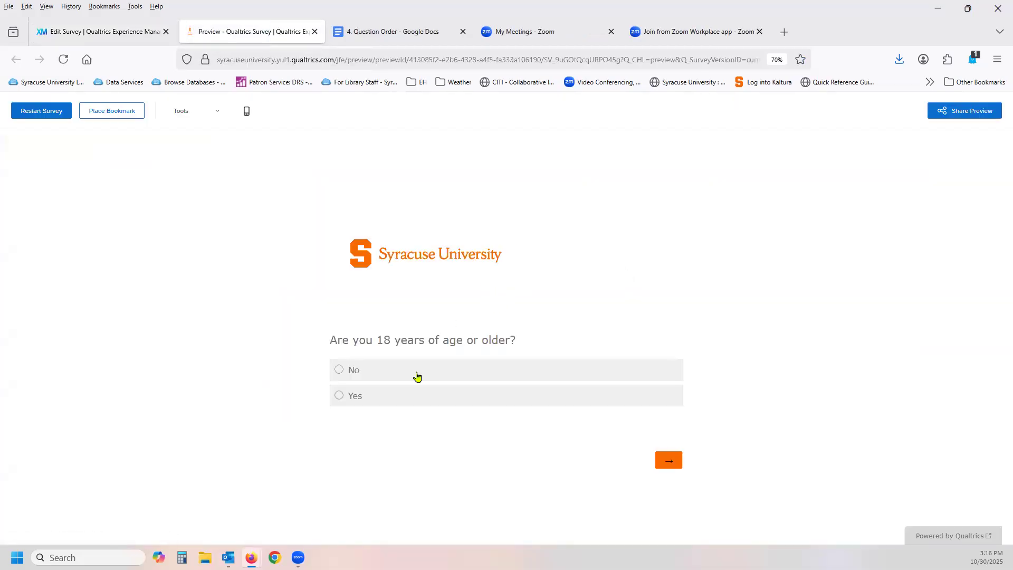
- Preview the survey and answer Yes to the age question to test the in-page display logic
left_click(408, 401)
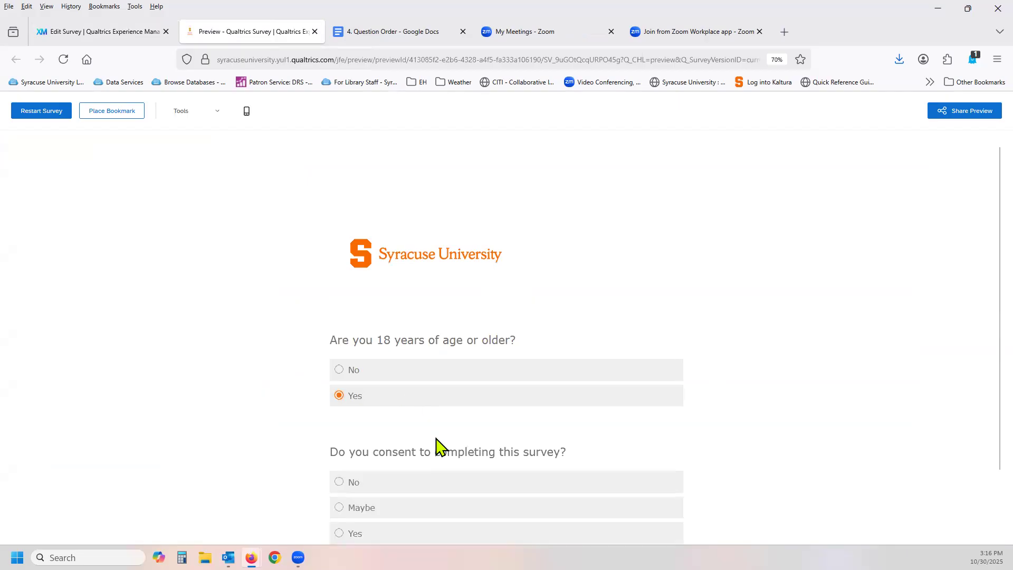
scroll(746, 402, "down", 3)
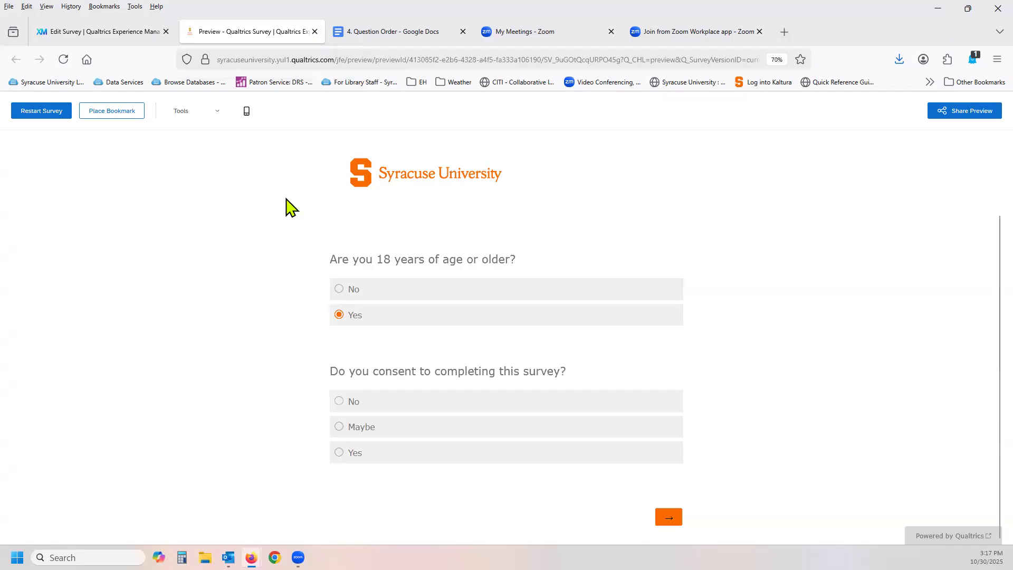
- Close the preview and open the choice randomization settings of the employment status question in the Demographics Employment block
left_click(315, 32)
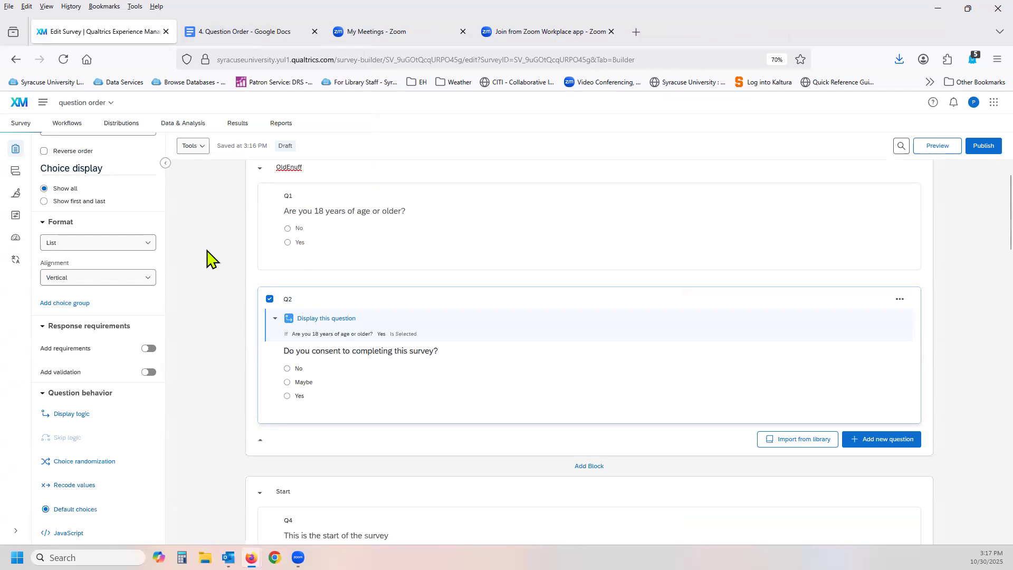
scroll(219, 261, "down", 3)
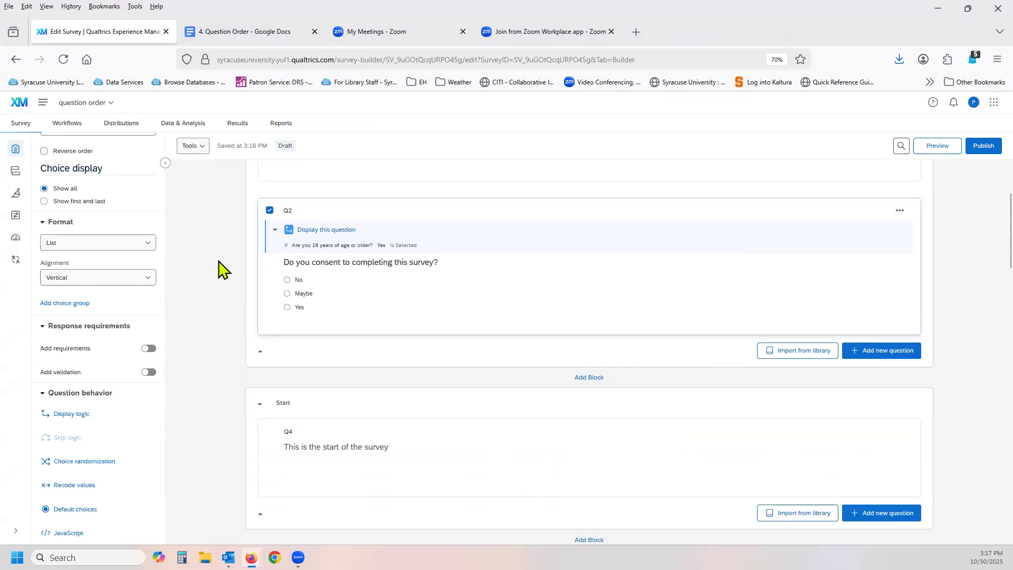
scroll(218, 261, "down", 5)
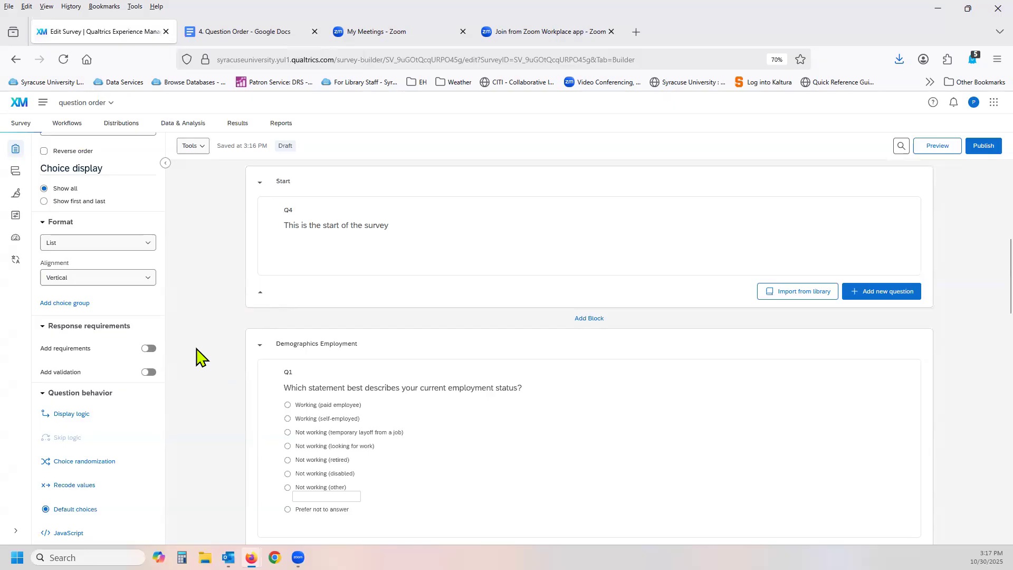
scroll(196, 357, "down", 3)
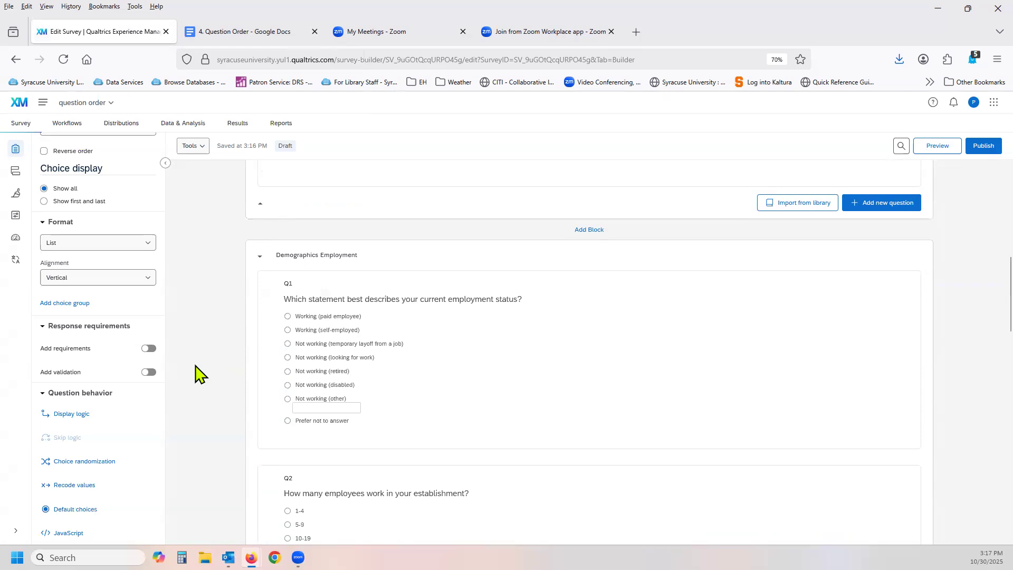
scroll(183, 371, "down", 3)
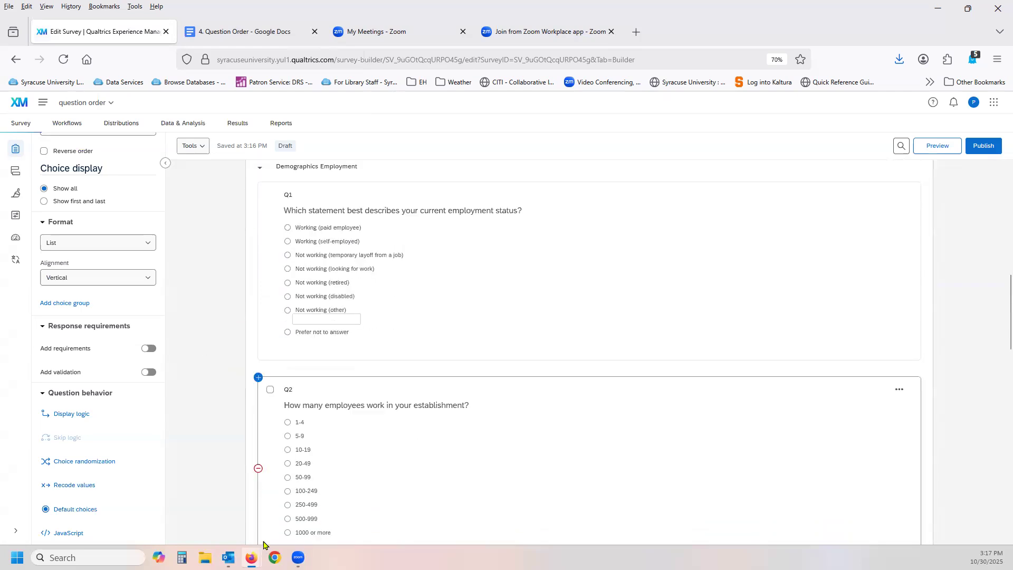
left_click(532, 279)
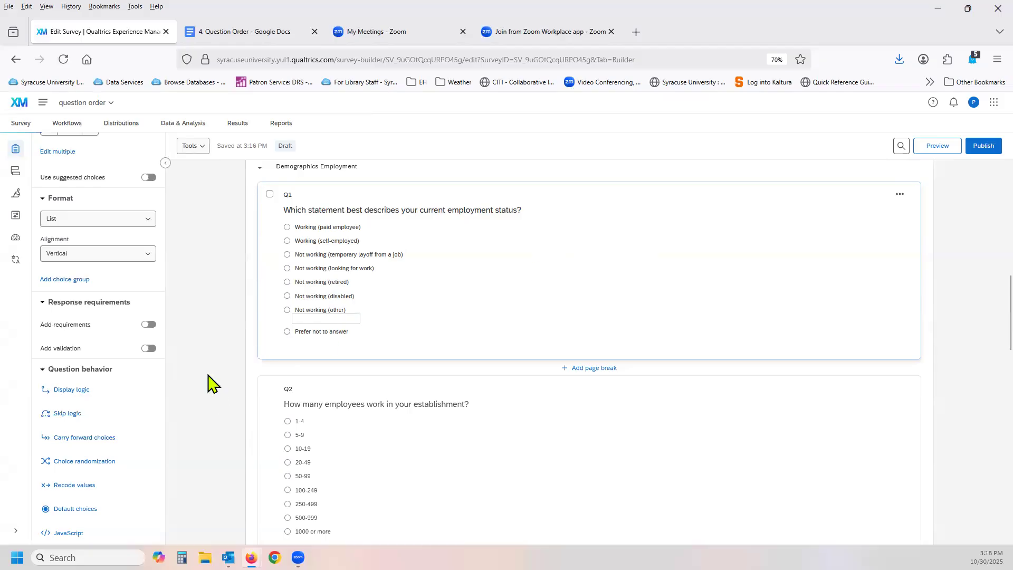
left_click(74, 462)
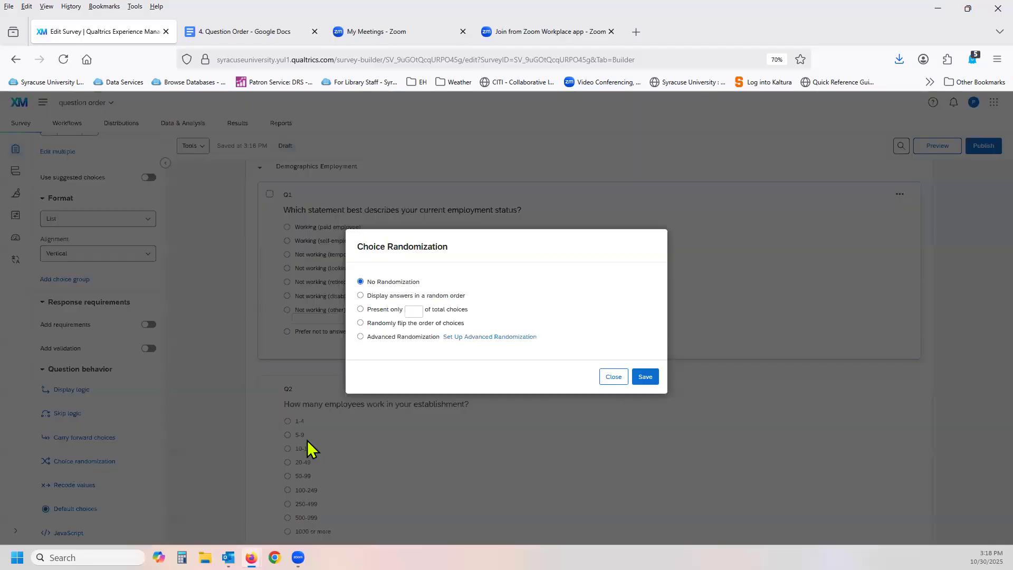
- Try the random order, partial presentation and random flip options, ending on Advanced Randomization with its setup open
left_click(378, 296)
left_click(361, 310)
left_click(377, 324)
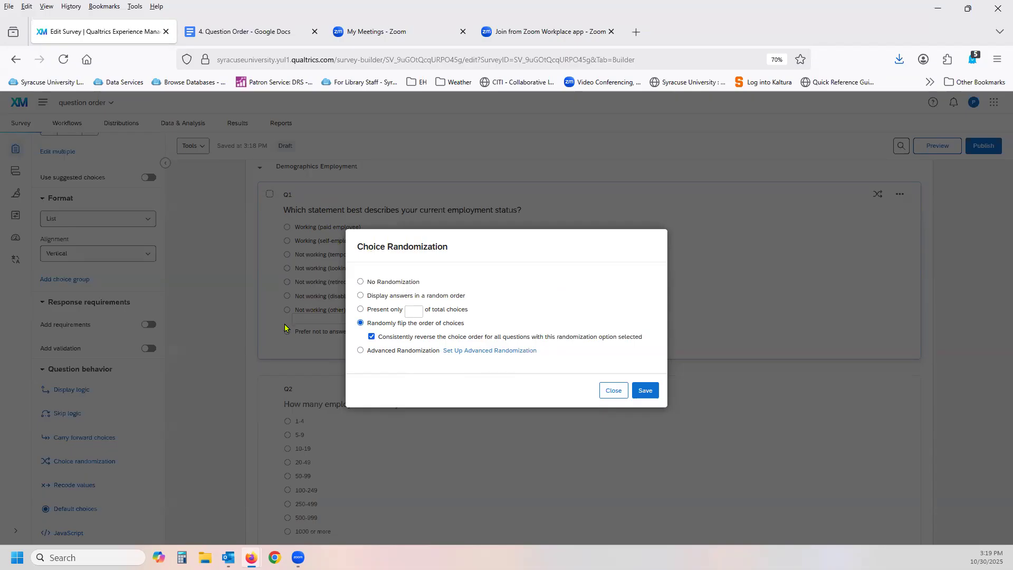
left_click(361, 350)
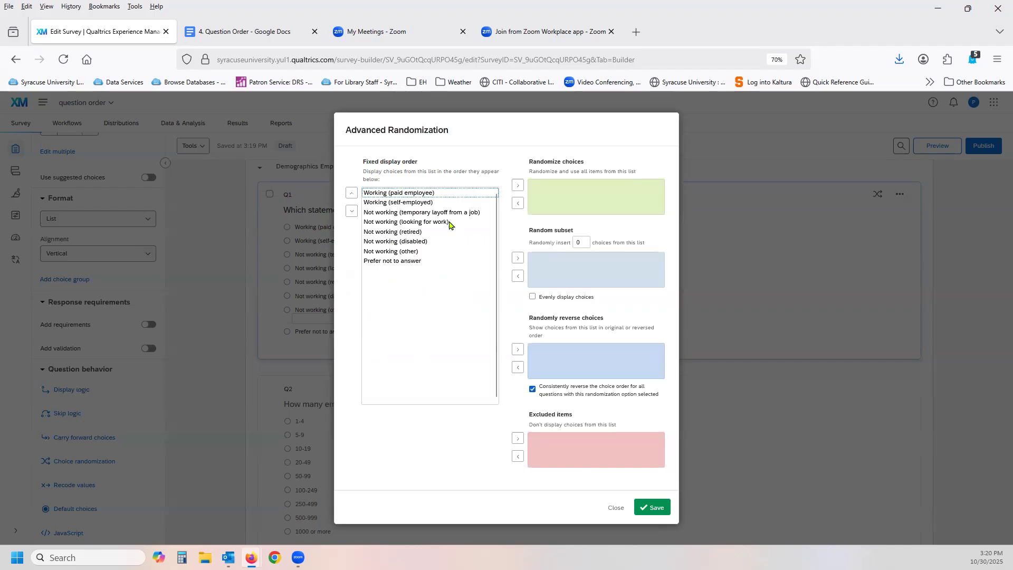
- Assign Working (self-employed), Not working (temporary layoff from a job) and Not working (looking for work) to Randomize choices
left_click(420, 204)
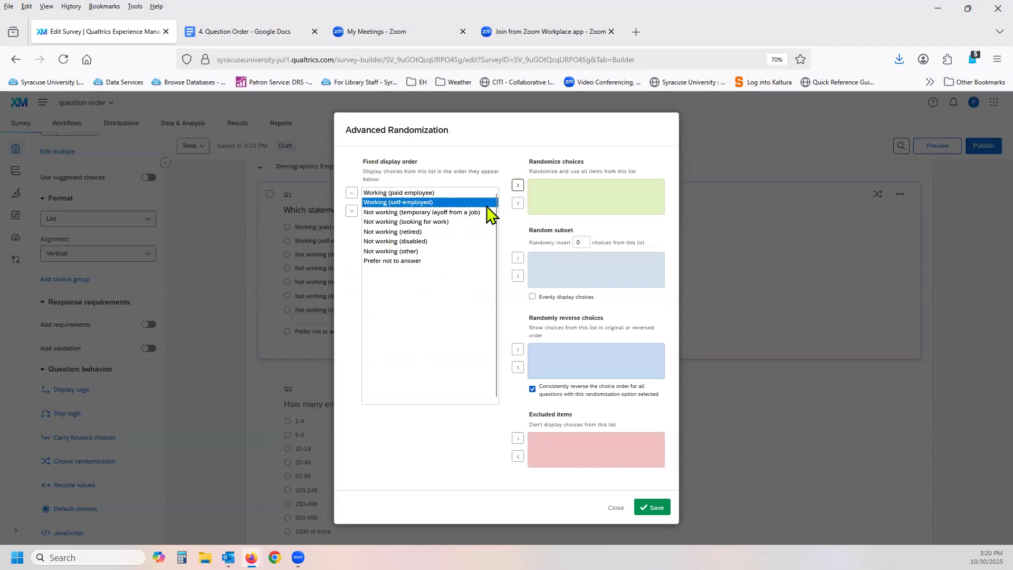
left_click(516, 186)
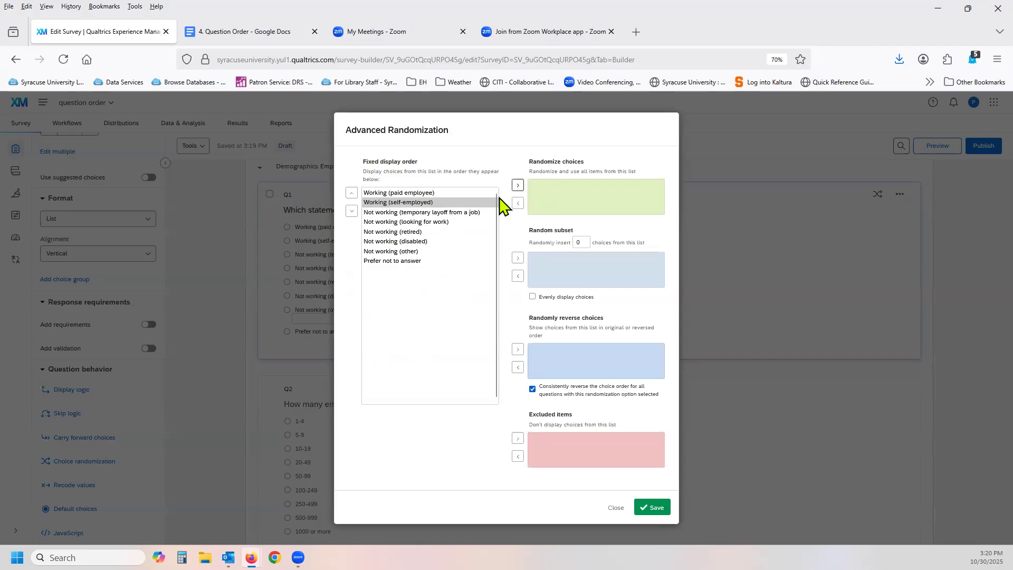
left_click(458, 212)
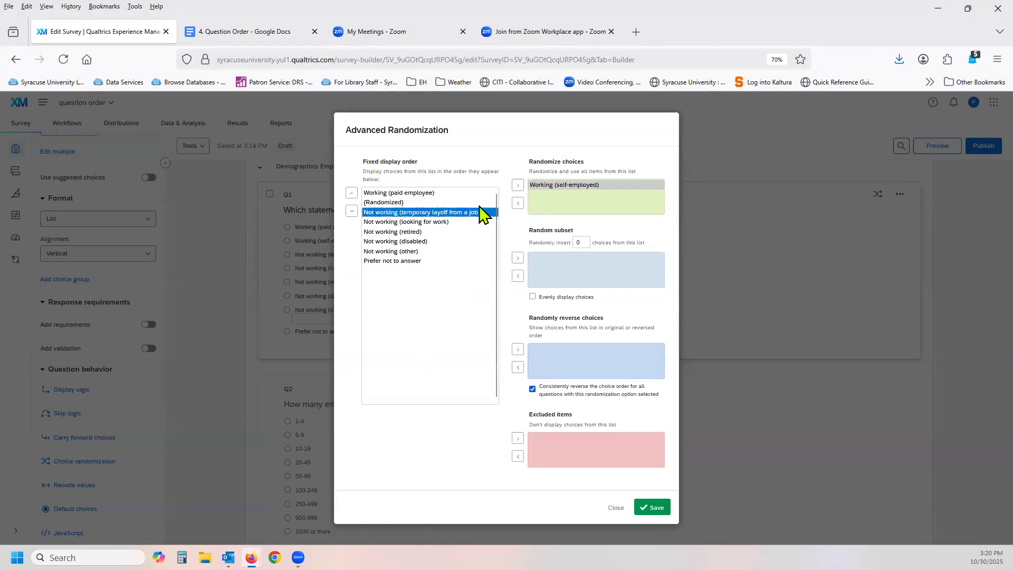
left_click(517, 186)
left_click(445, 222)
left_click(517, 186)
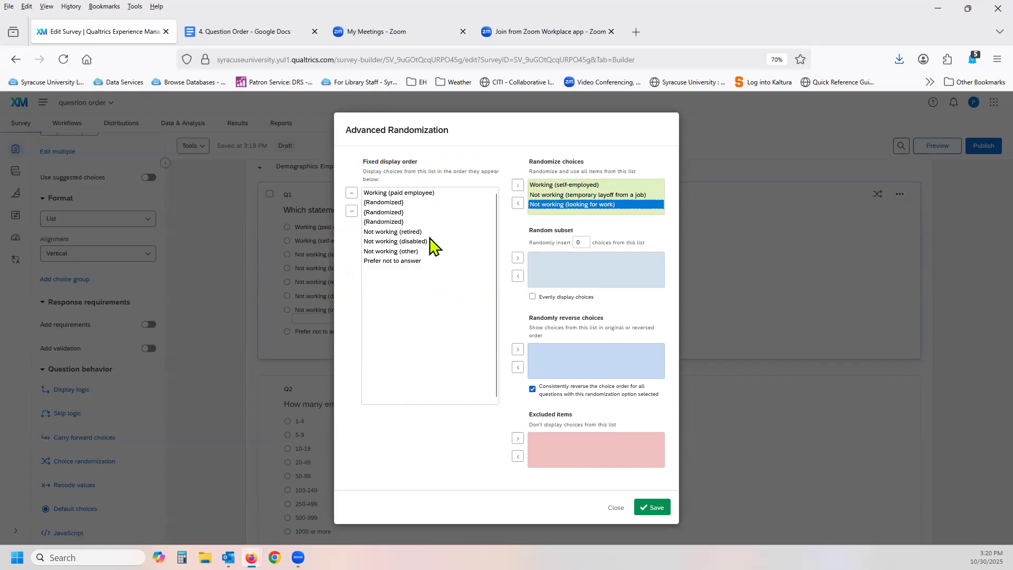
- Return the three choices from Randomize choices to the fixed display order
left_click(517, 203)
left_click(538, 195)
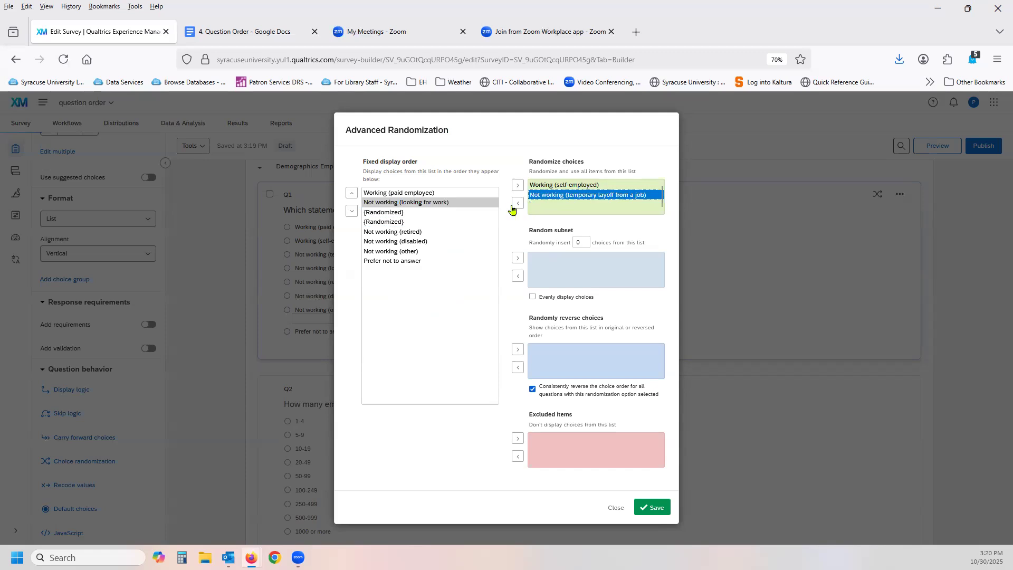
left_click(517, 203)
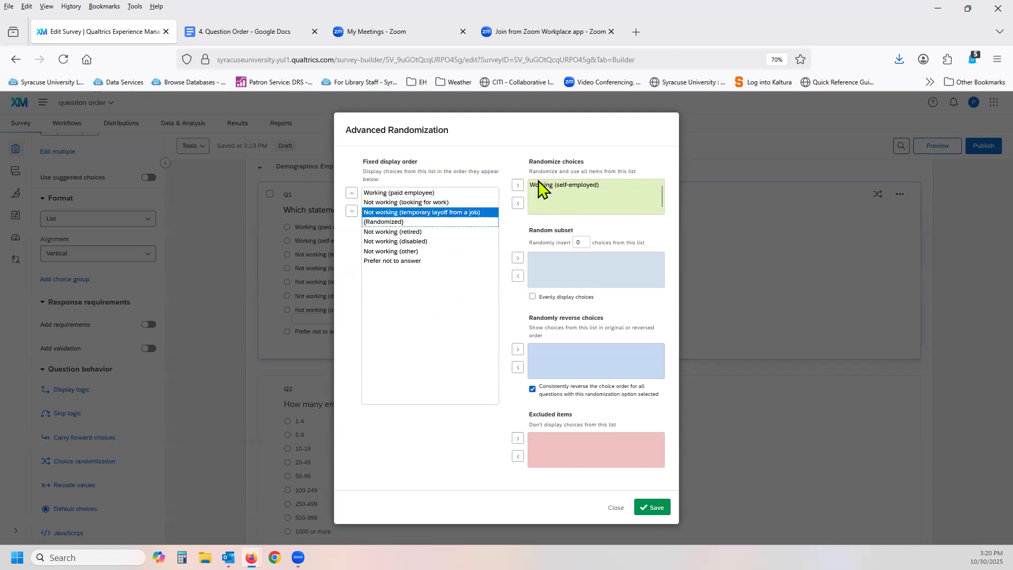
left_click(537, 187)
left_click(518, 203)
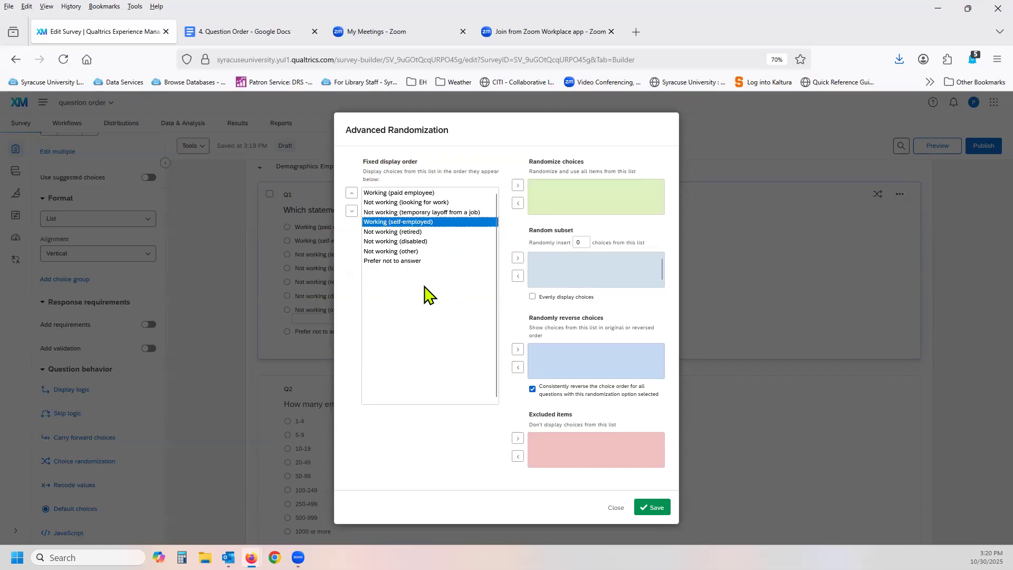
- Assign Working (self-employed), Not working (retired) and Not working (disabled) to Randomly reverse choices
left_click(518, 349)
left_click(407, 232)
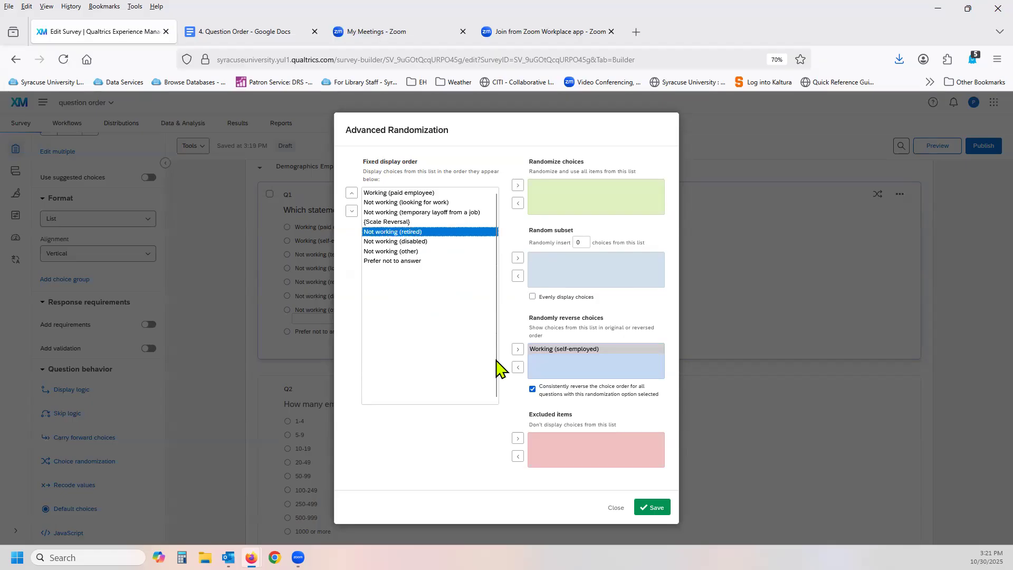
left_click(517, 349)
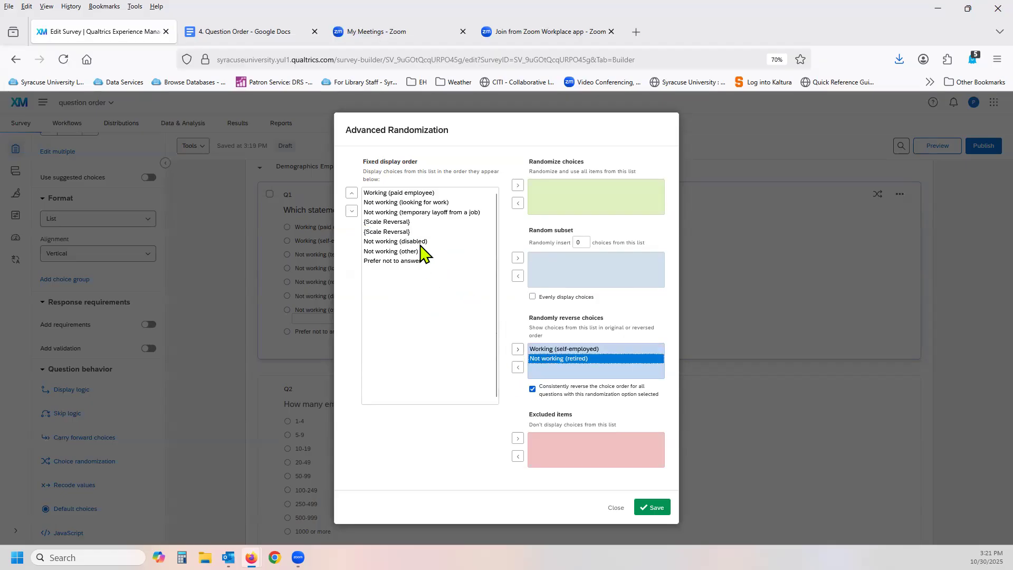
left_click(424, 242)
left_click(517, 350)
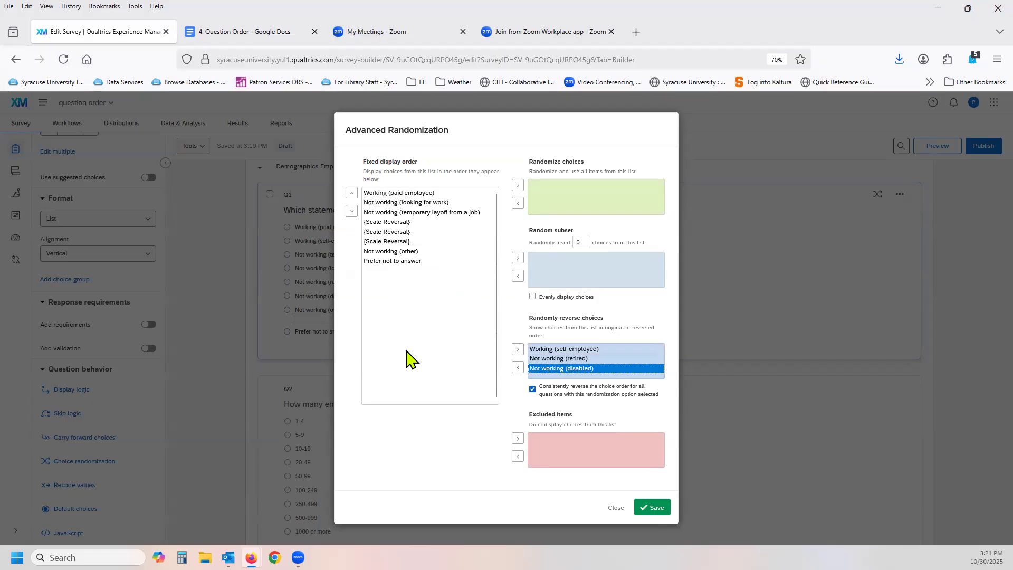
- Return the disabled, retired and self-employed choices from Randomly reverse choices to the fixed display order
left_click(517, 367)
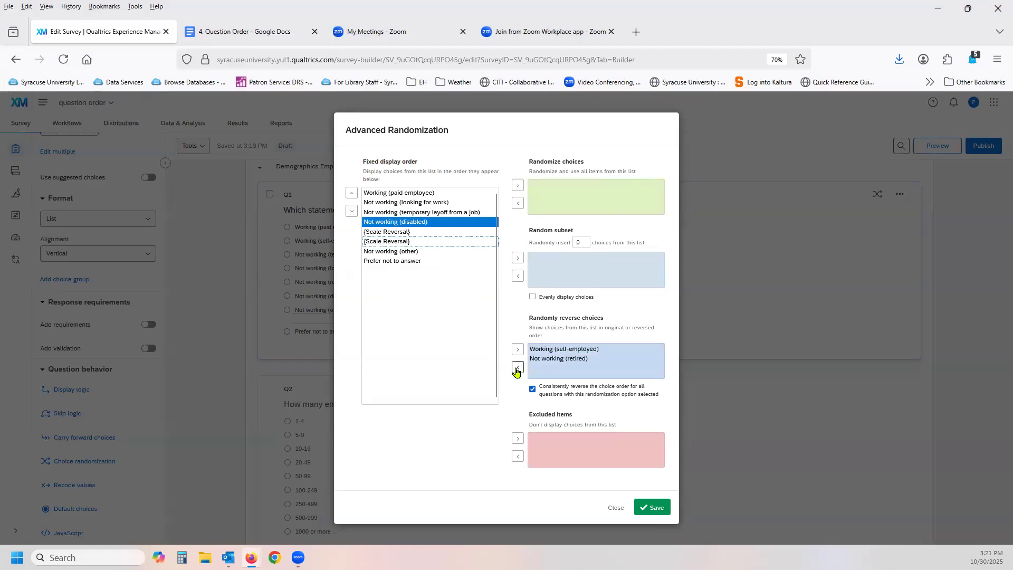
left_click(518, 367)
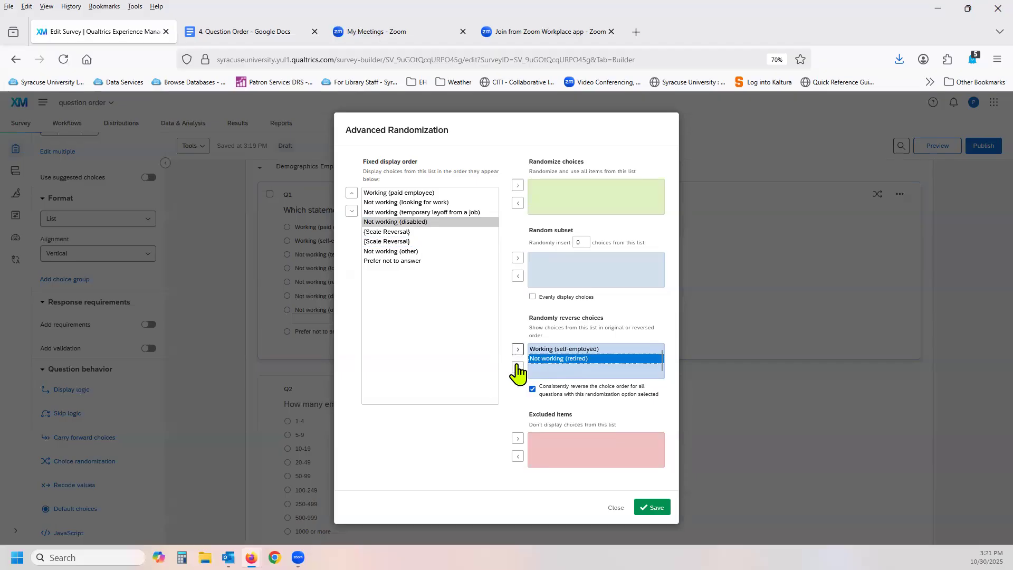
left_click(516, 367)
left_click(540, 348)
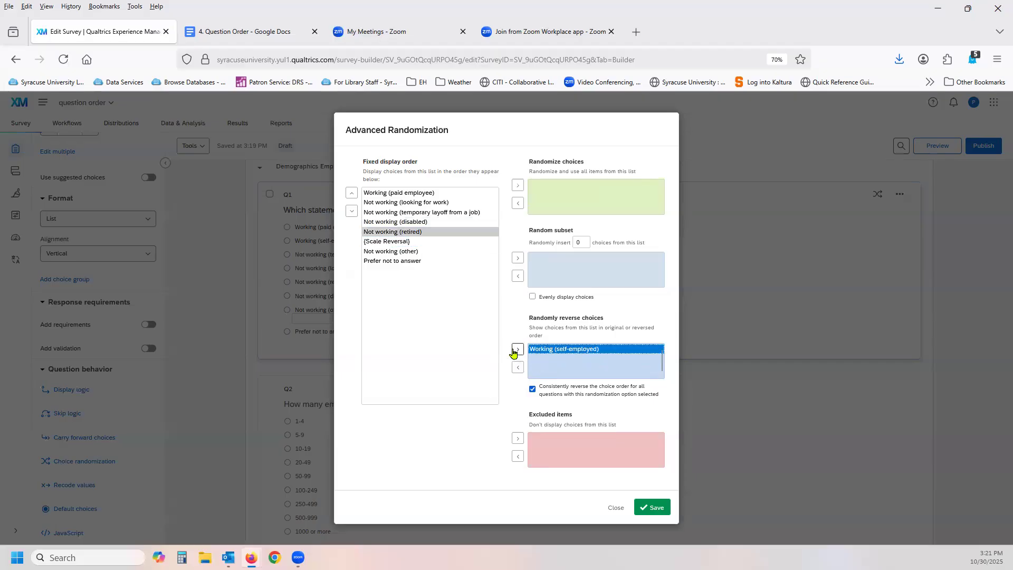
left_click(517, 367)
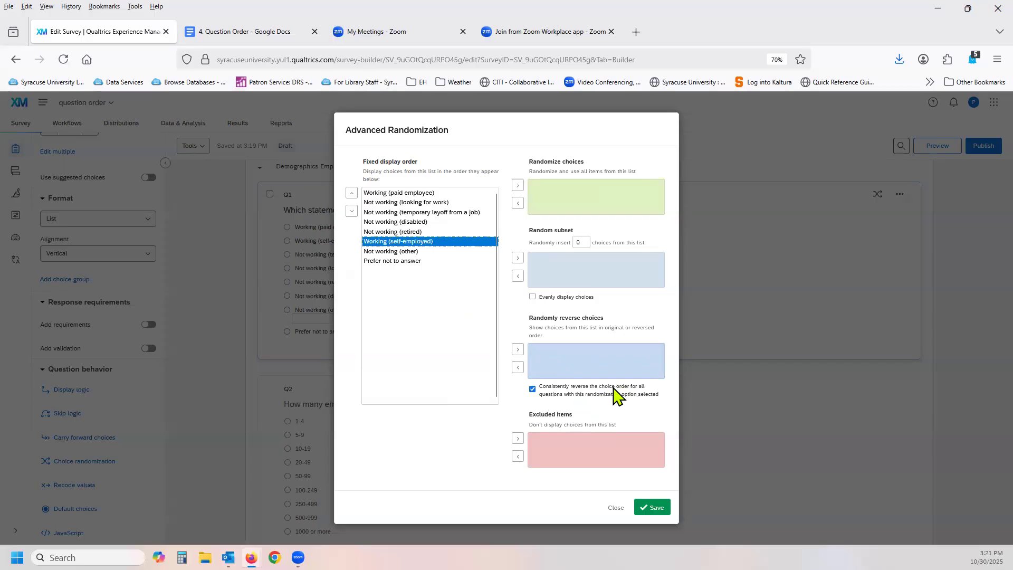
- Enable Evenly display choices for the random subset and add the temporary layoff, disabled and retired choices to it
left_click(574, 271)
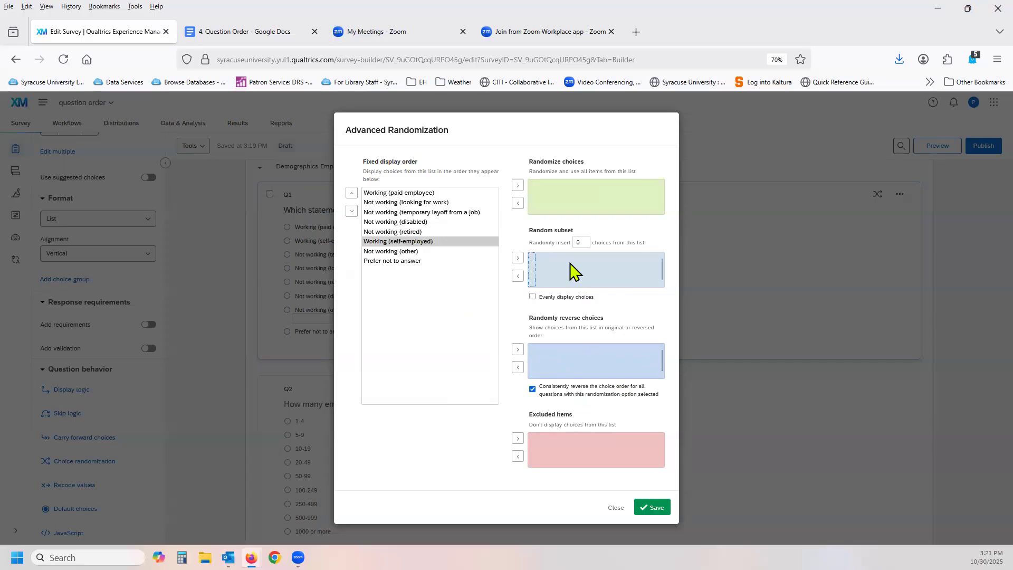
left_click(568, 299)
left_click(568, 298)
left_click(429, 213)
left_click(517, 258)
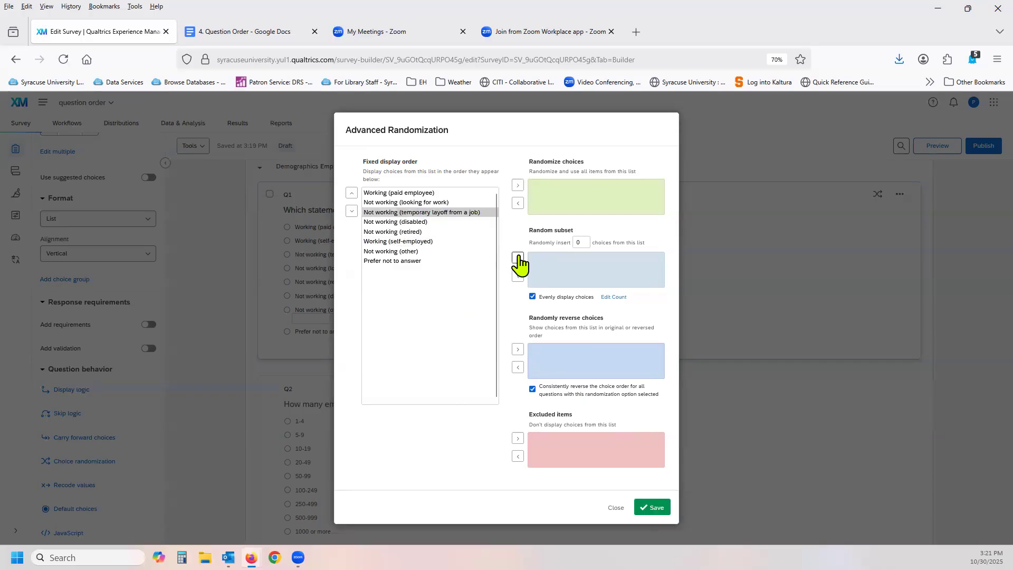
left_click(441, 214)
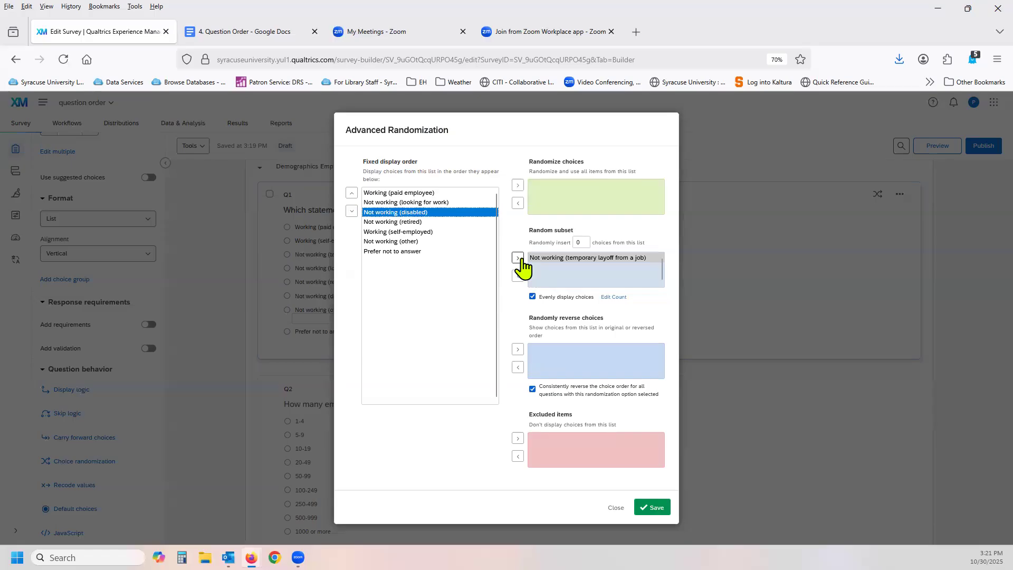
left_click(518, 258)
left_click(428, 212)
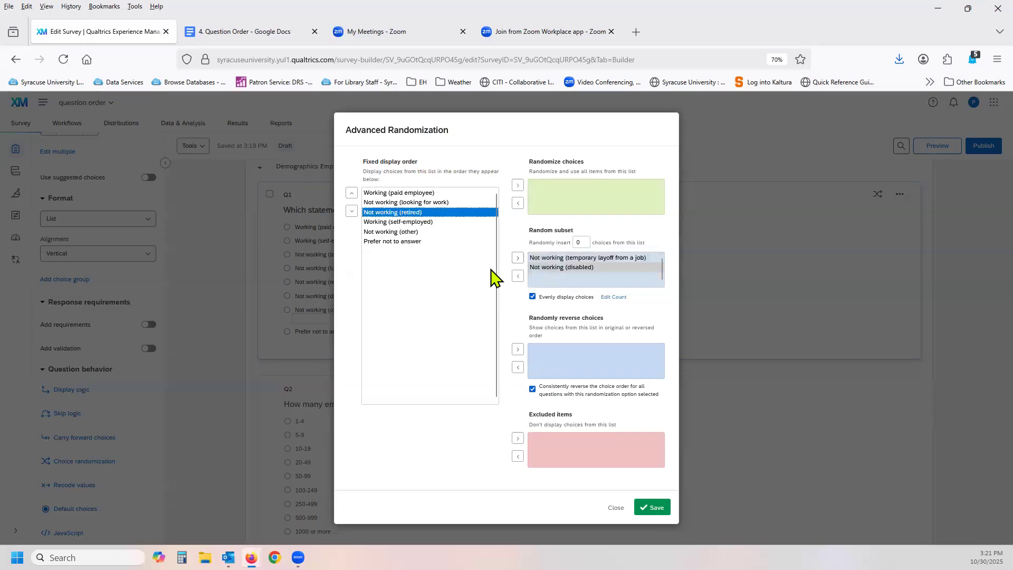
left_click(517, 258)
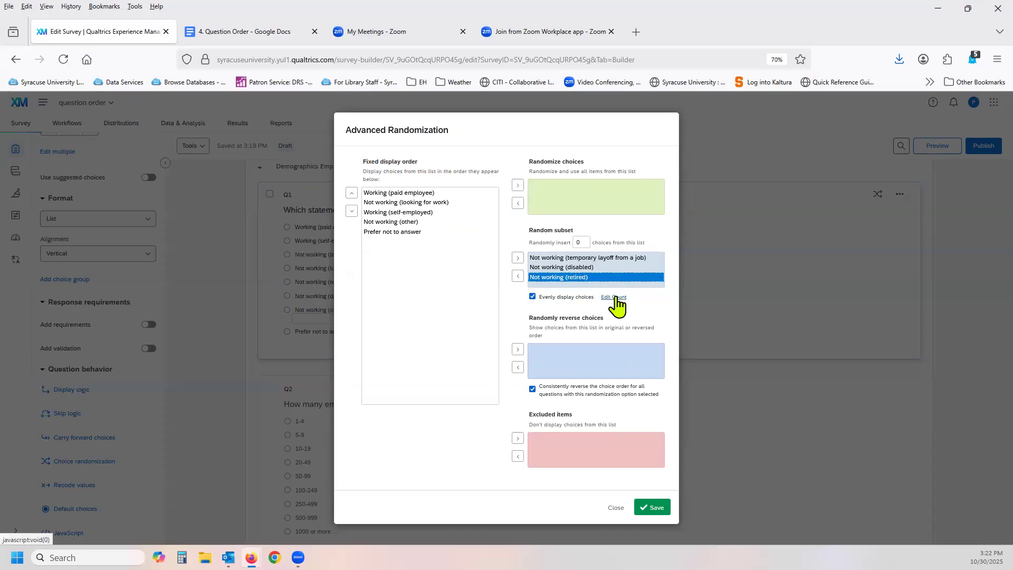
- Review and save the subset's element counts, and set the random subset to insert 3 choices
left_click(615, 298)
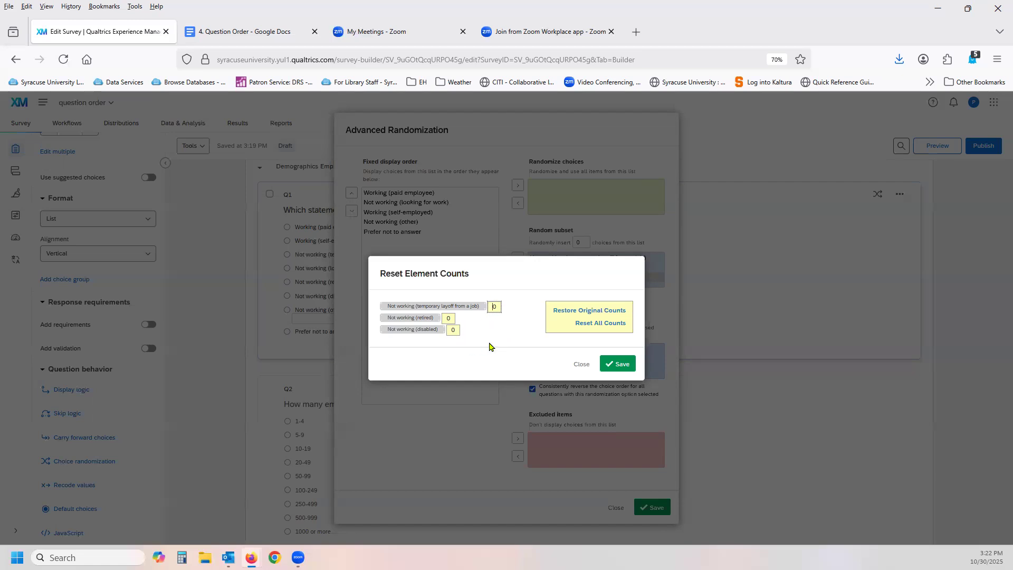
left_click(614, 364)
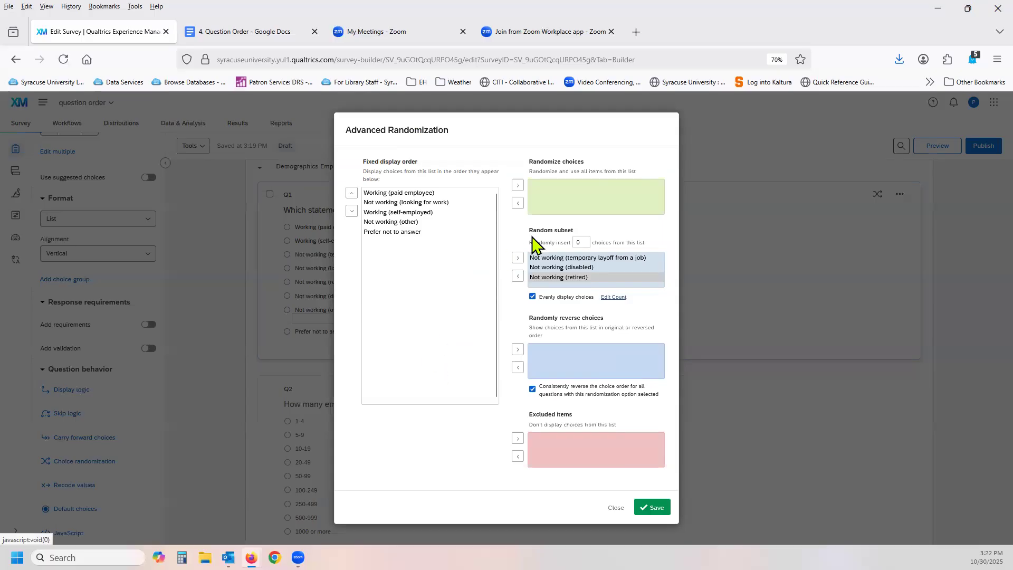
left_click(587, 241)
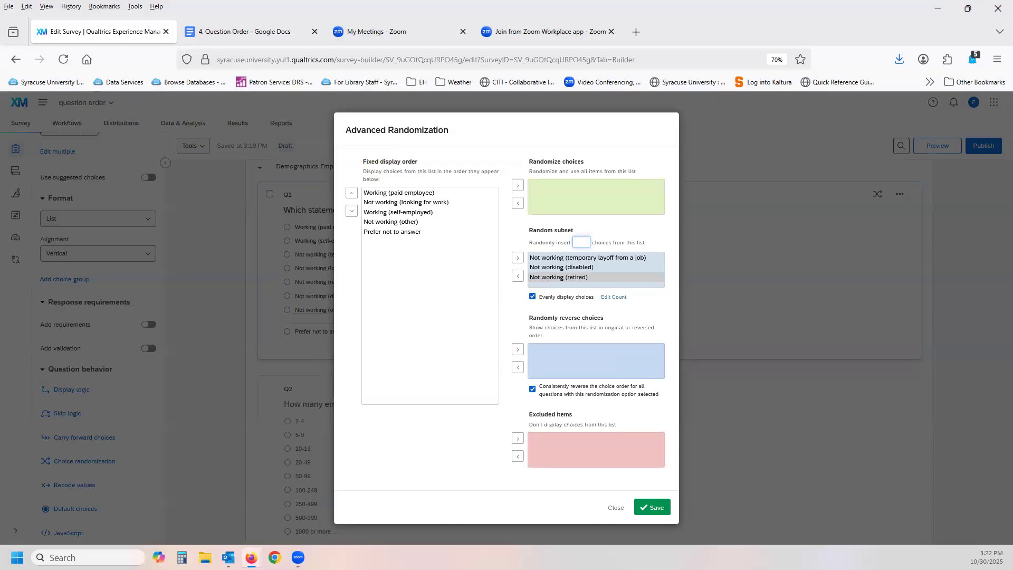
left_click(631, 311)
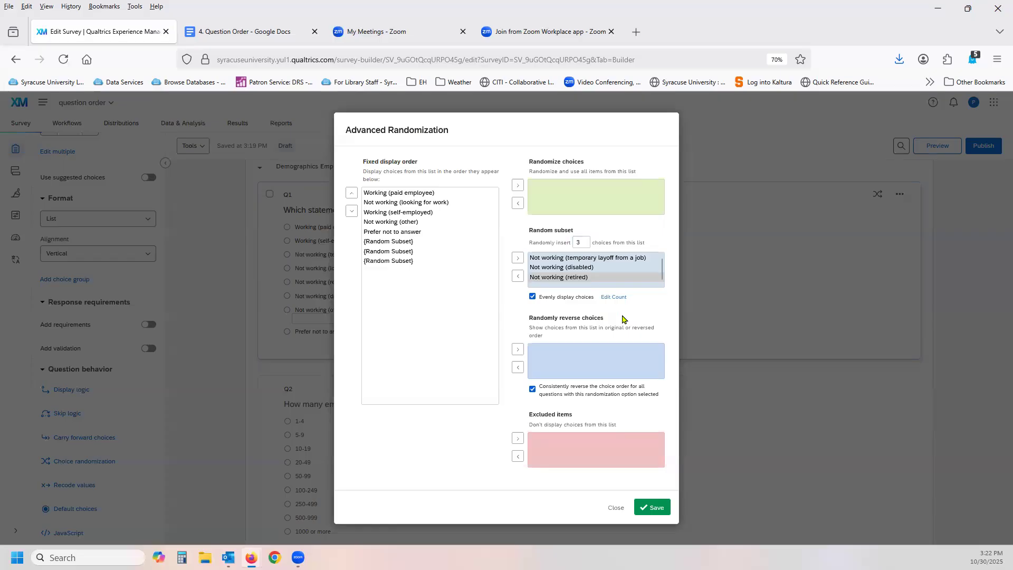
- Try to reorder the random subset entry in the fixed display order, and save the advanced and choice randomization settings
left_click(397, 243)
left_click_drag(399, 224, 384, 241)
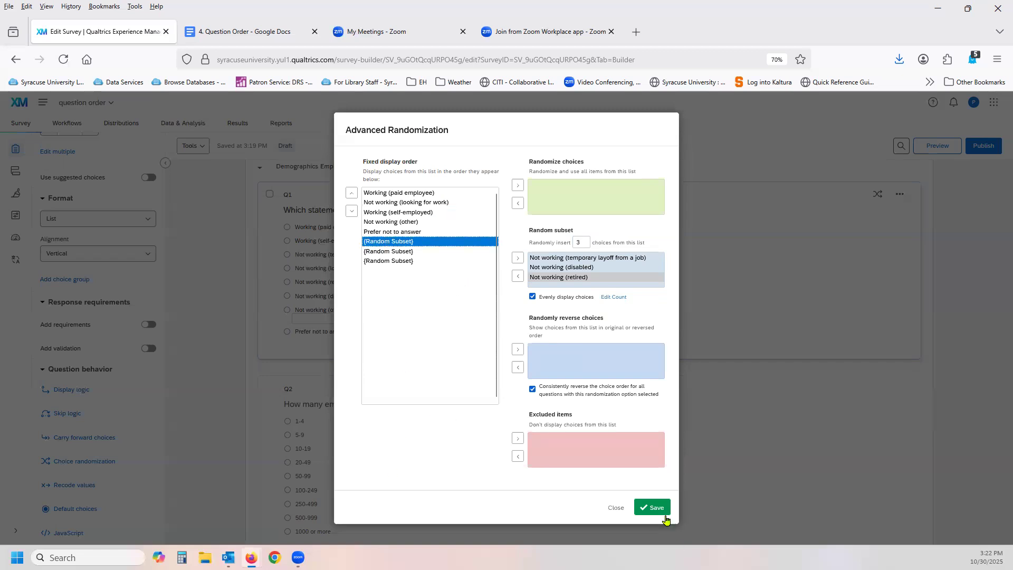
left_click(650, 507)
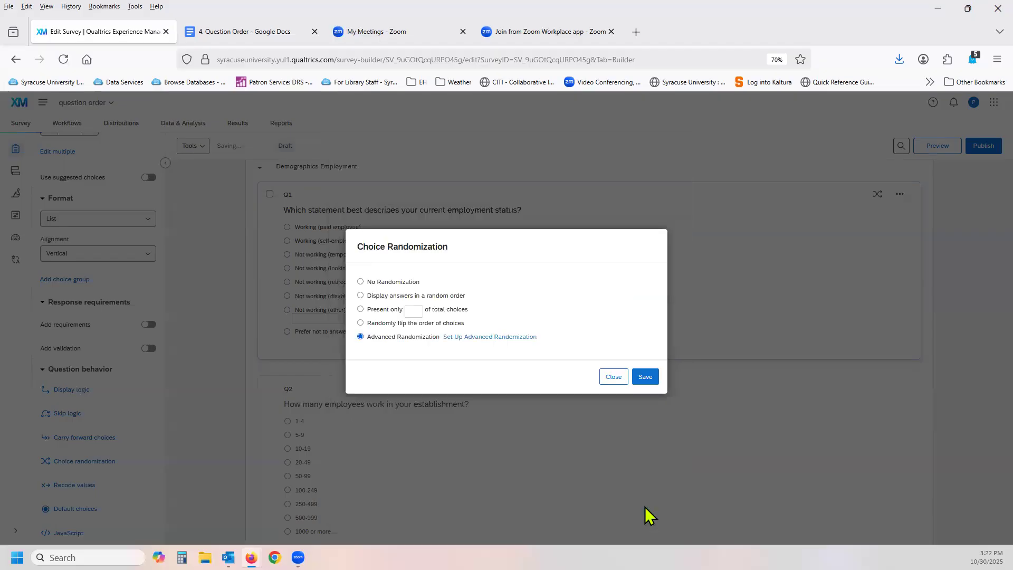
left_click(645, 376)
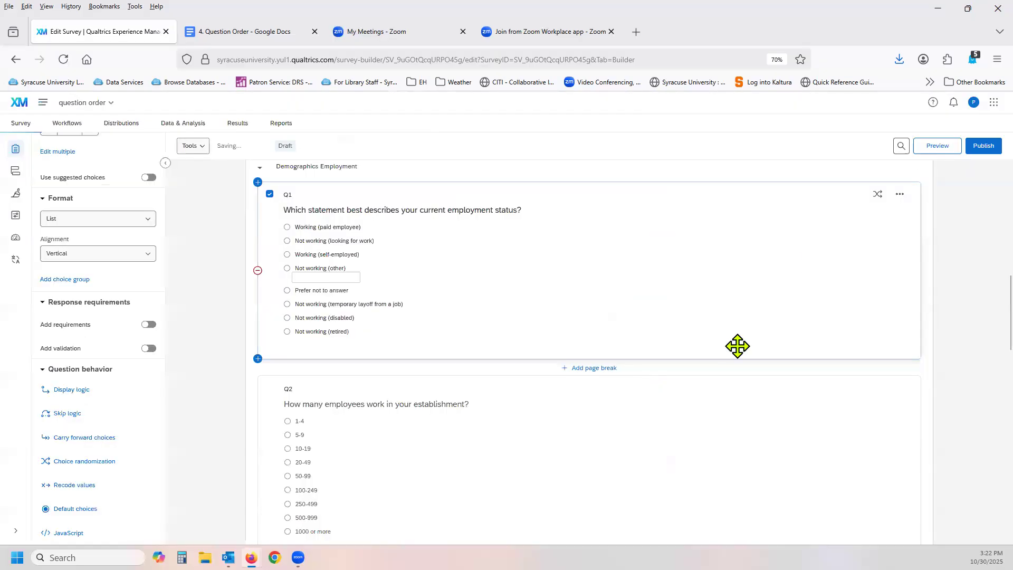
- Preview the survey and advance to the employment status question to check the order of its choices
left_click(935, 150)
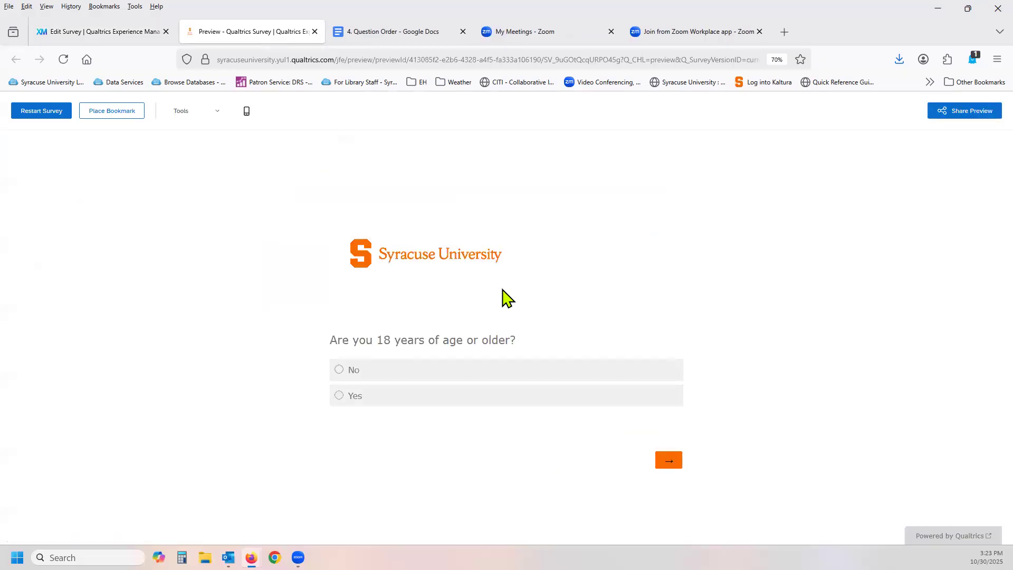
left_click(675, 462)
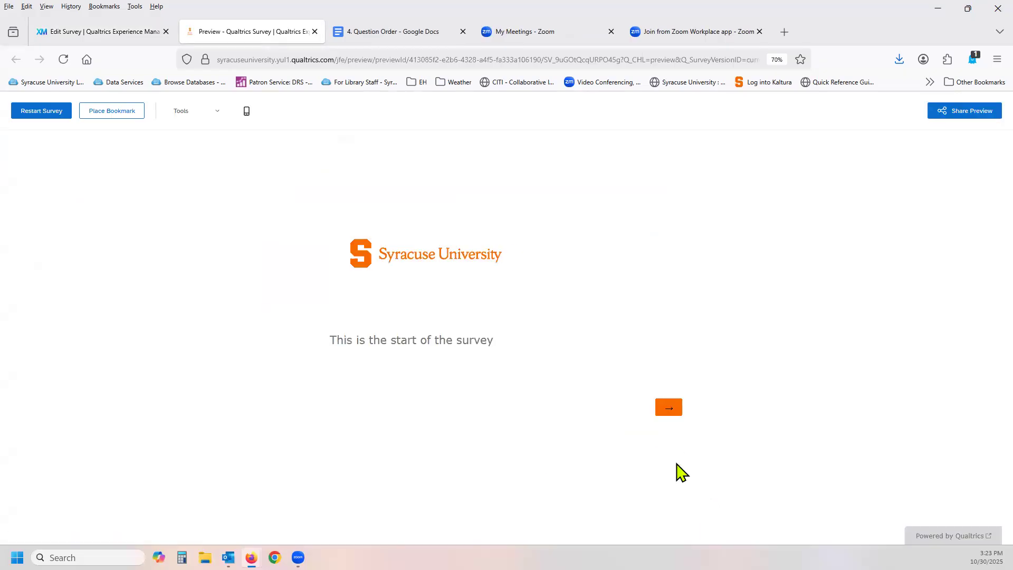
left_click(666, 409)
scroll(793, 390, "down", 1)
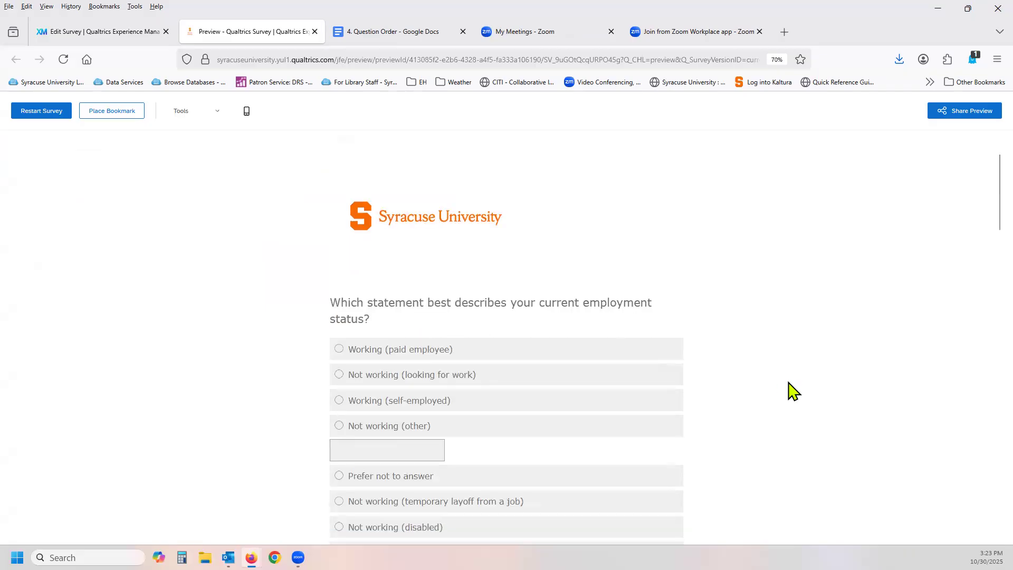
scroll(793, 390, "down", 2)
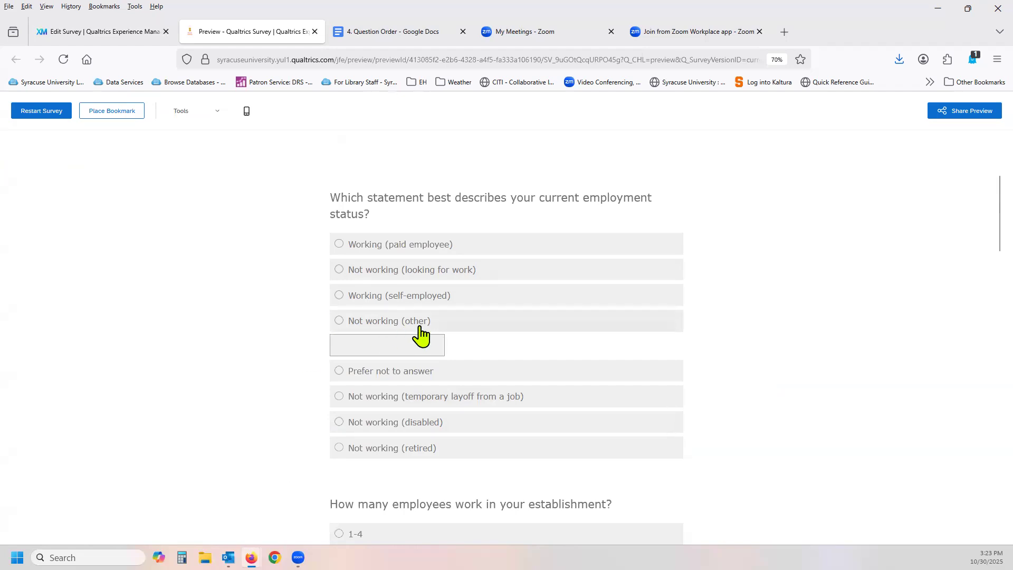
- Restart the preview, recheck the choice order of the employment status question, and close the preview
left_click(42, 115)
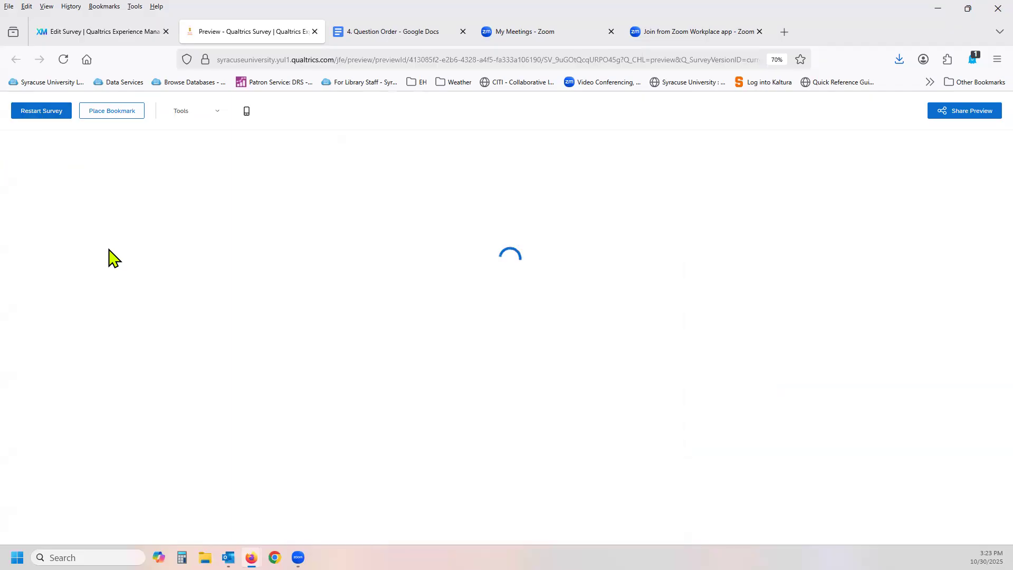
left_click(671, 462)
left_click(675, 407)
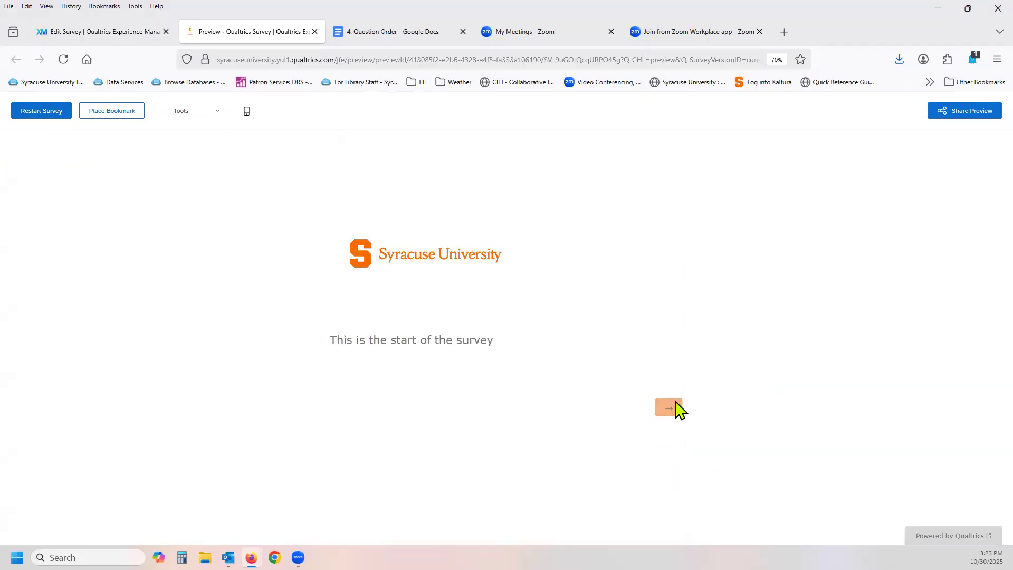
scroll(734, 376, "down", 5)
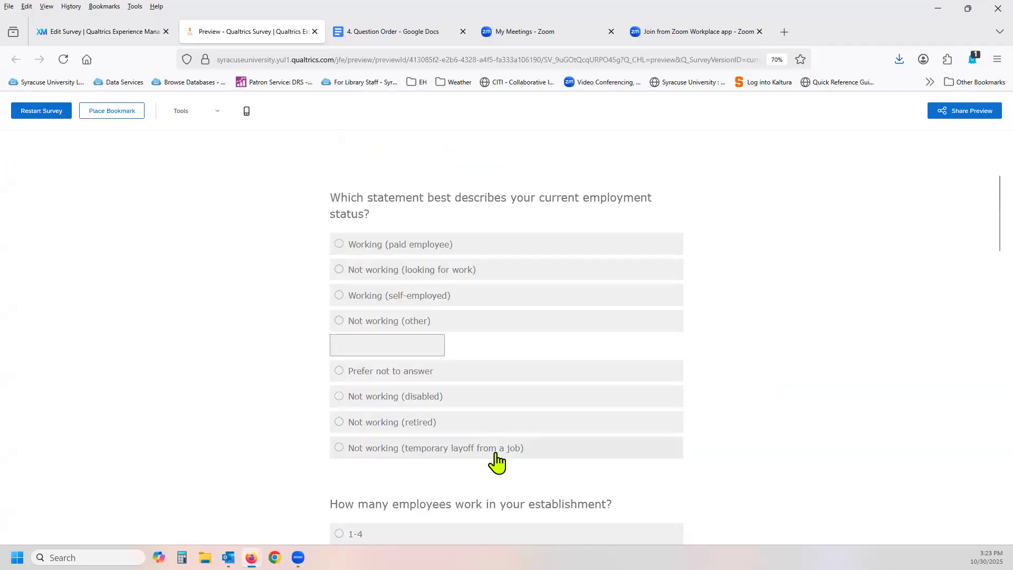
left_click(314, 32)
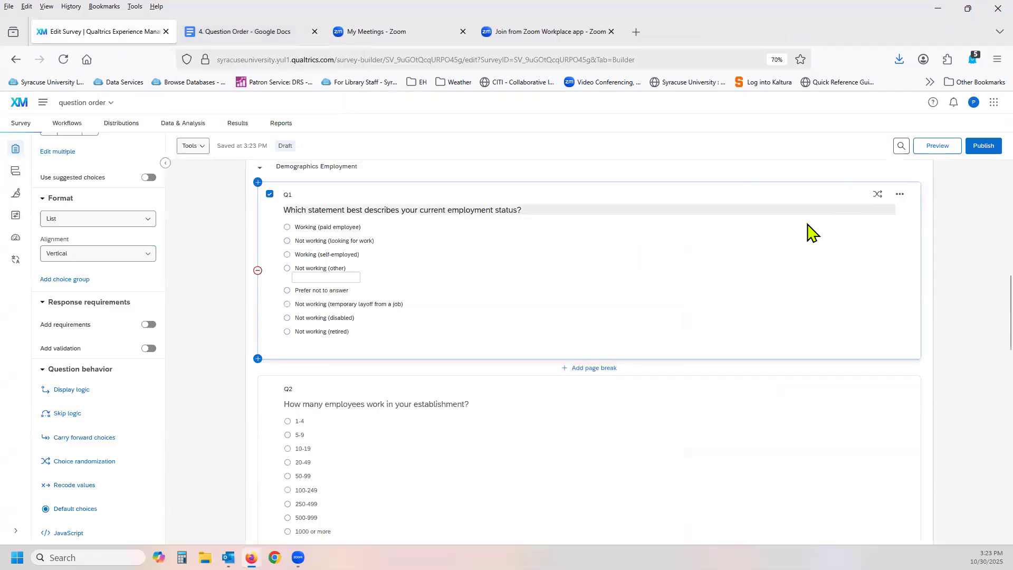
- Reset all element counts of the random subset in Q1's advanced choice randomization and save them
left_click(877, 196)
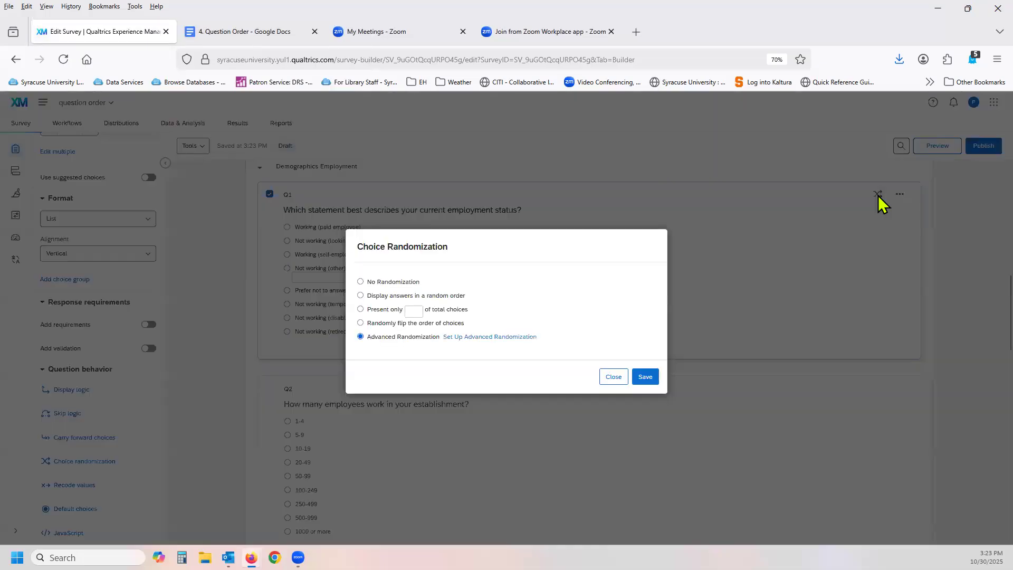
left_click(491, 338)
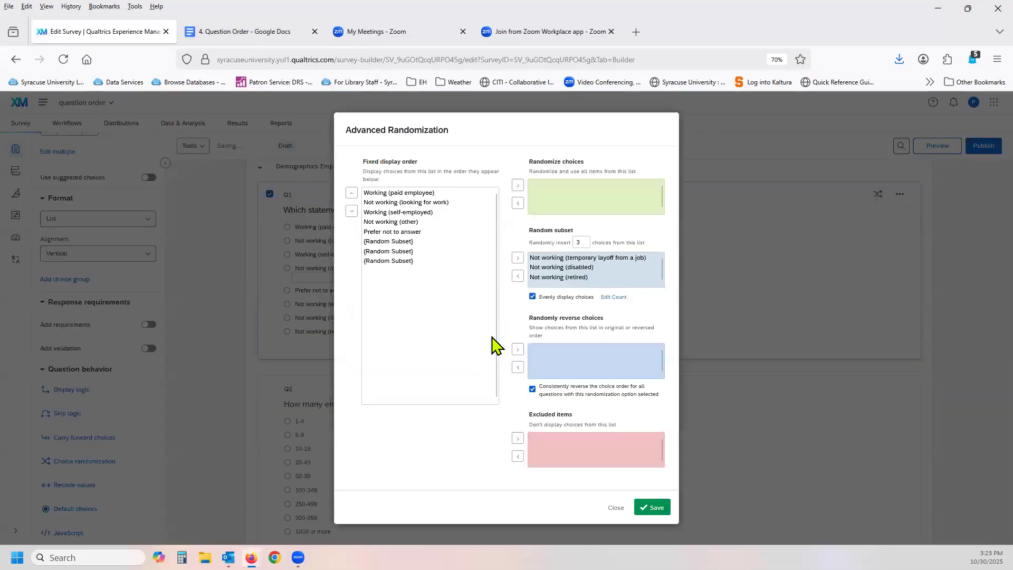
left_click(616, 298)
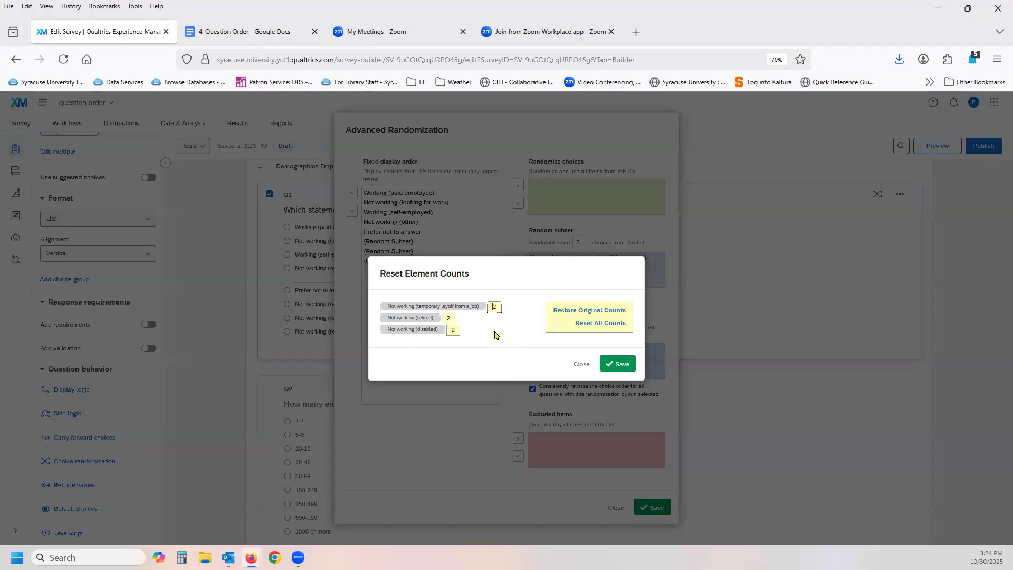
left_click(591, 323)
left_click(616, 364)
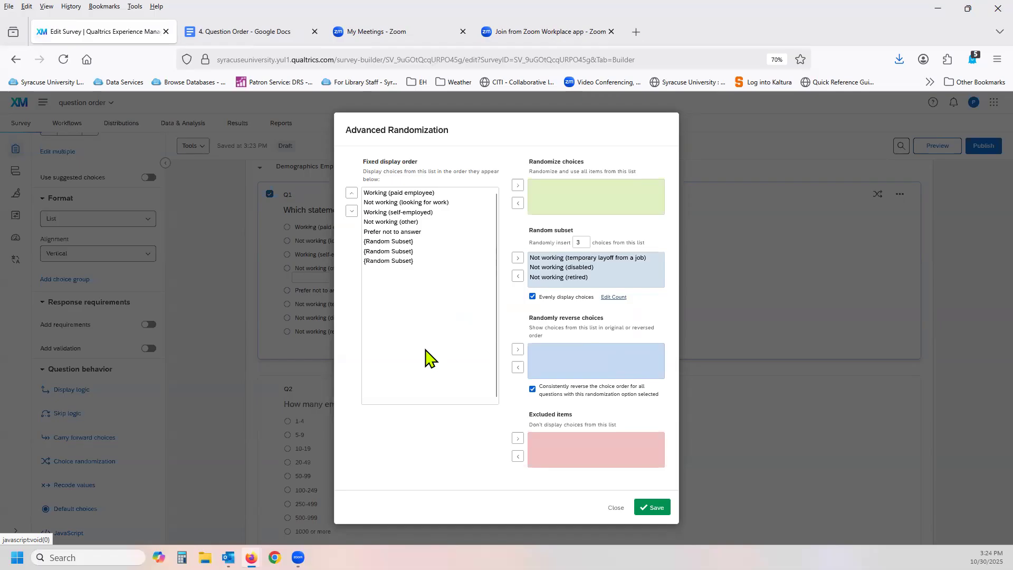
- Return the temporary layoff, disabled and retired choices from the random subset to the fixed display order
left_click(541, 259)
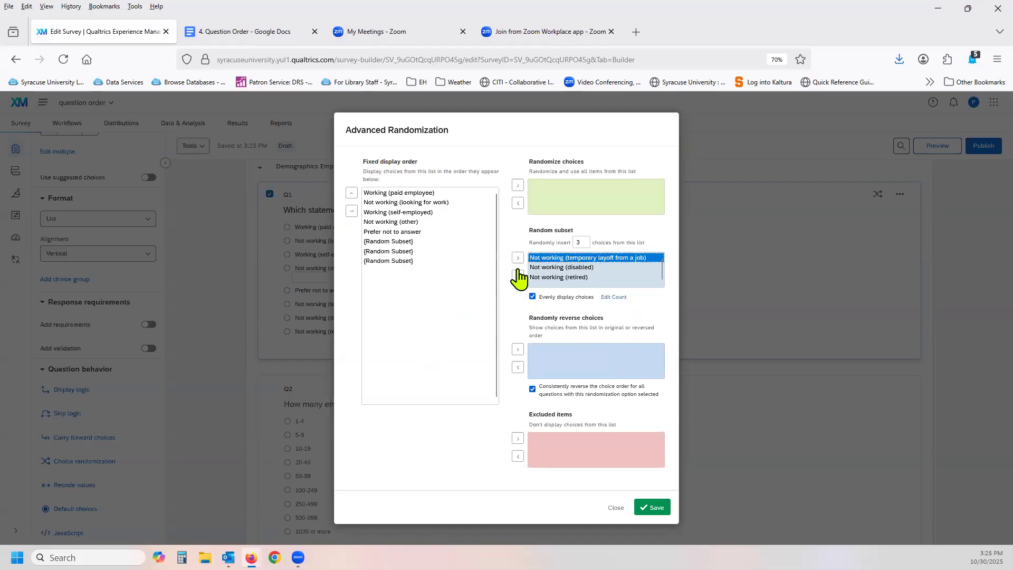
left_click(517, 277)
left_click(543, 259)
left_click(515, 278)
left_click(543, 258)
left_click(516, 277)
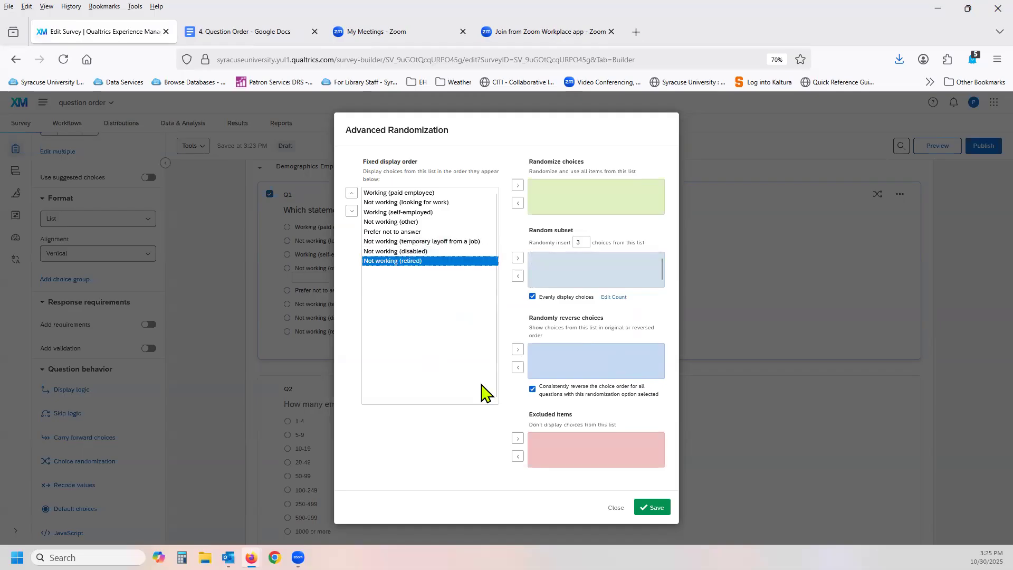
- Save the advanced randomization settings and set Q1's choice randomization to No Randomization
left_click(656, 509)
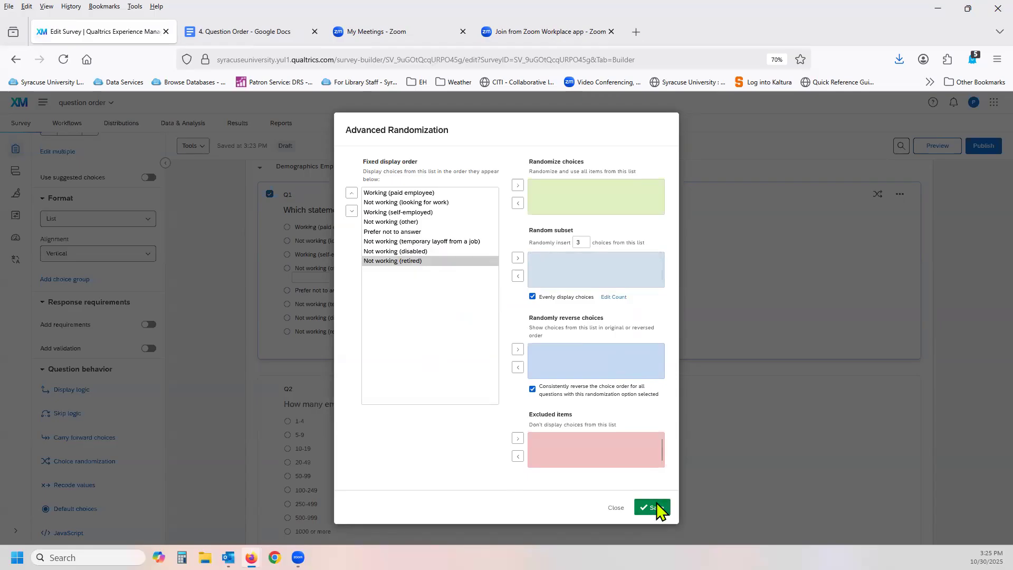
left_click(400, 282)
left_click(654, 377)
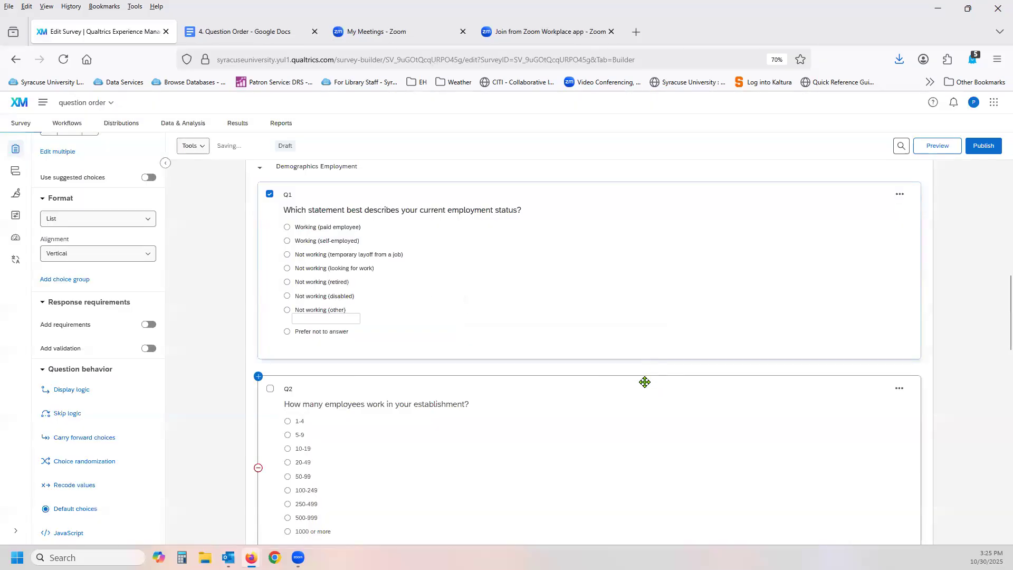
- Open the question randomization settings of the Demographics Employment block
scroll(650, 364, "down", 1)
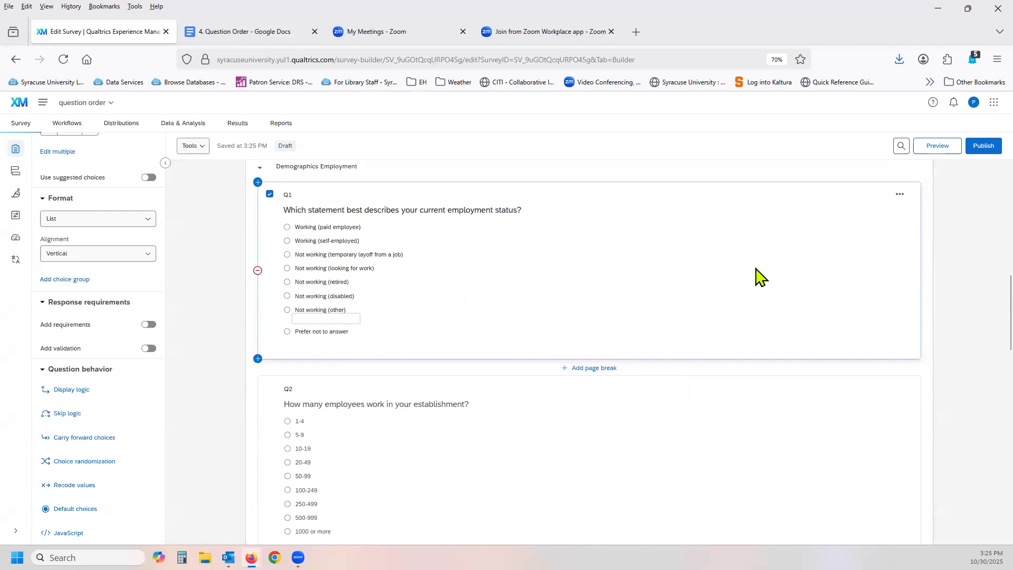
scroll(739, 254, "down", 5)
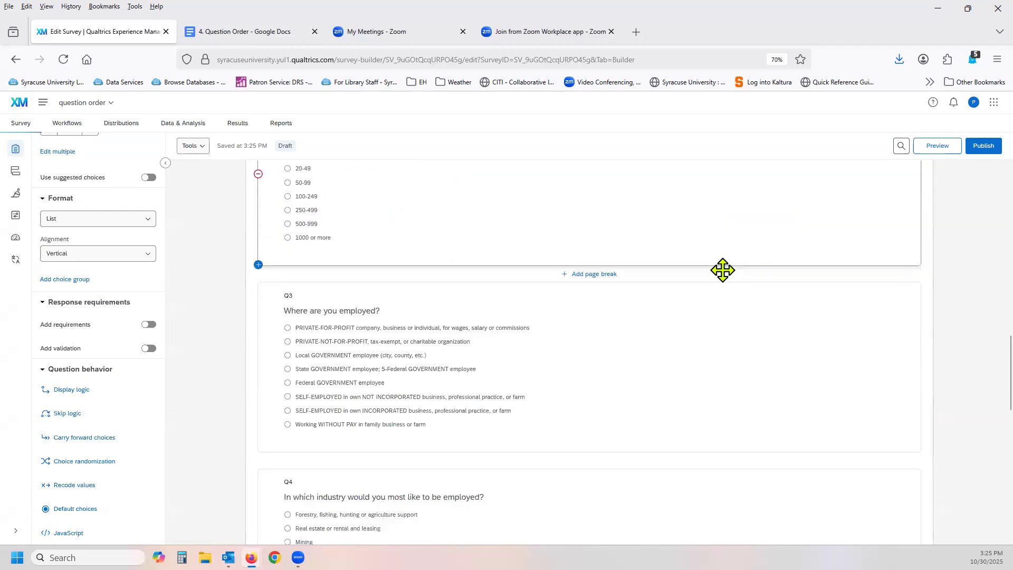
scroll(728, 277, "up", 5)
scroll(727, 278, "up", 3)
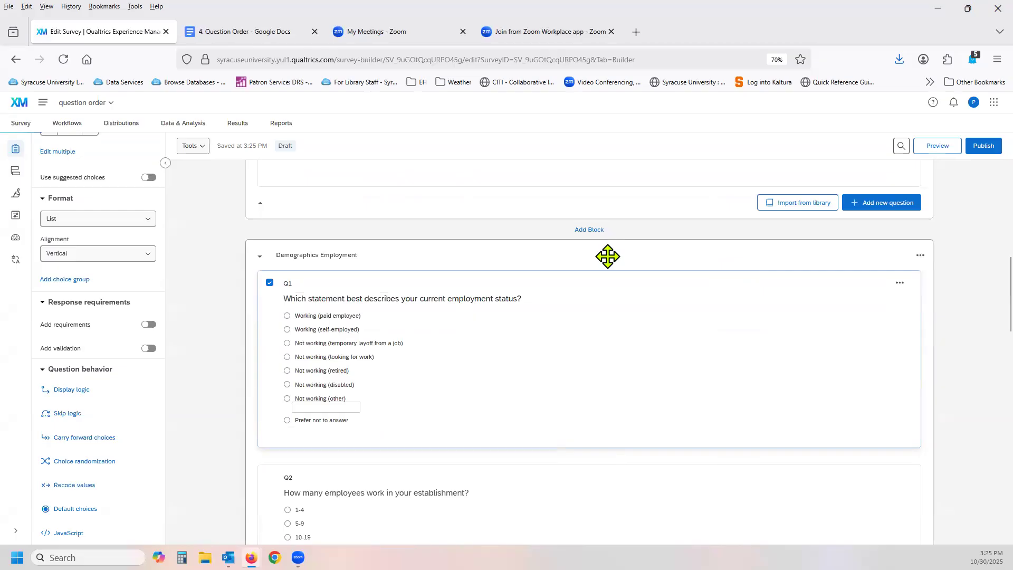
left_click(441, 256)
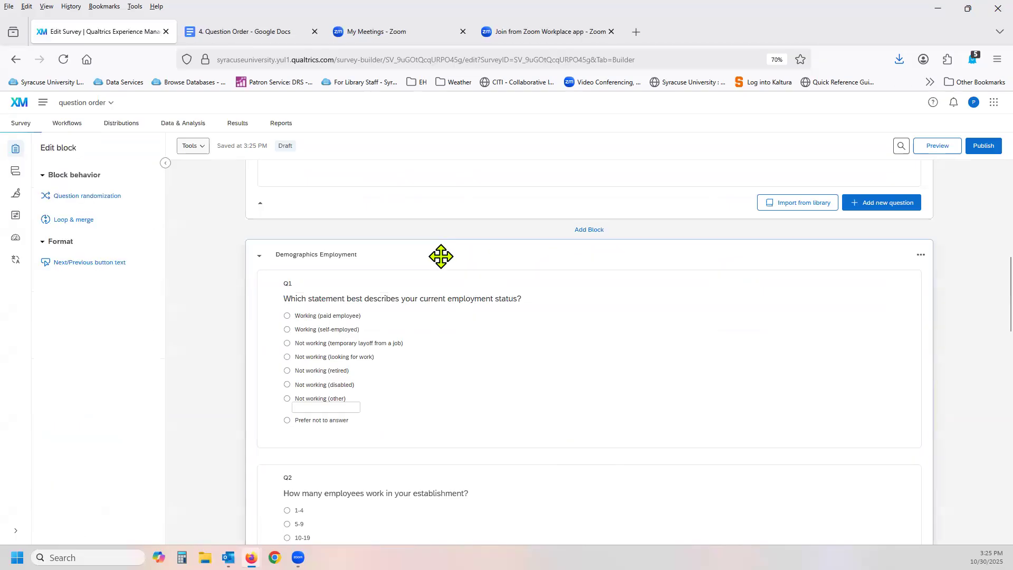
left_click(97, 199)
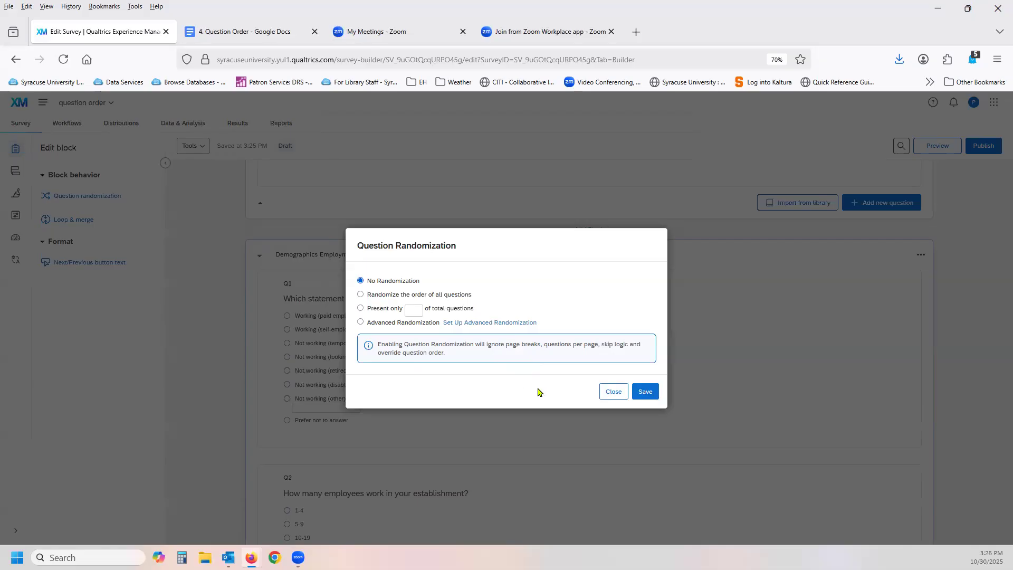
- Review the advanced randomization options for the block's questions, reselect No Randomization, and close the settings without saving
left_click(377, 323)
left_click(474, 323)
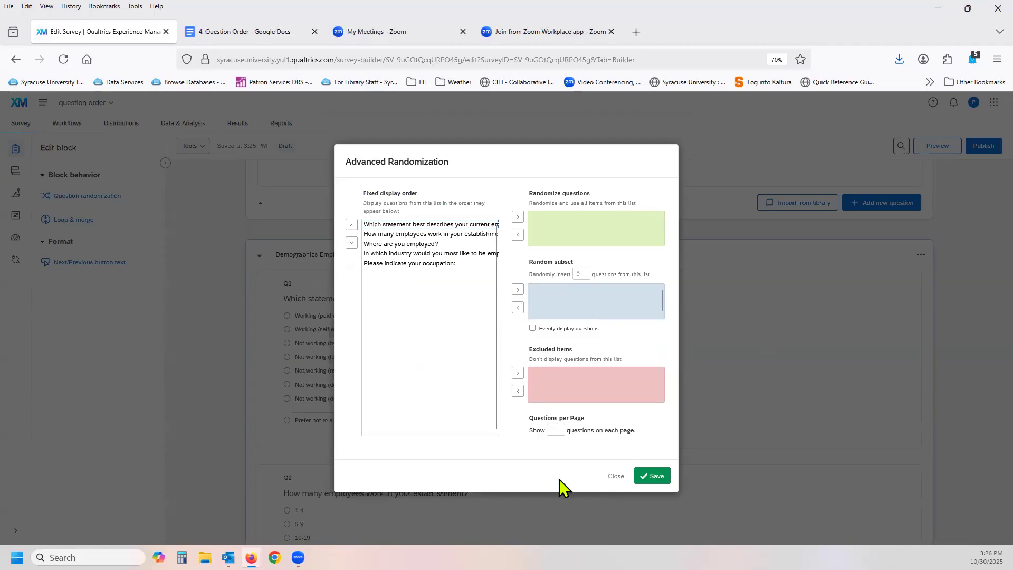
left_click(615, 476)
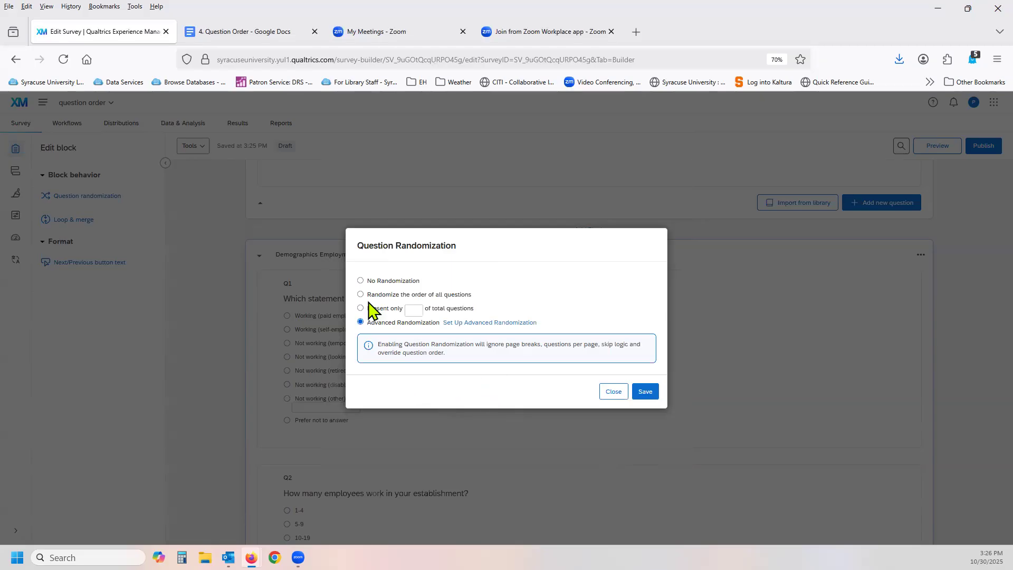
left_click(371, 285)
left_click(613, 392)
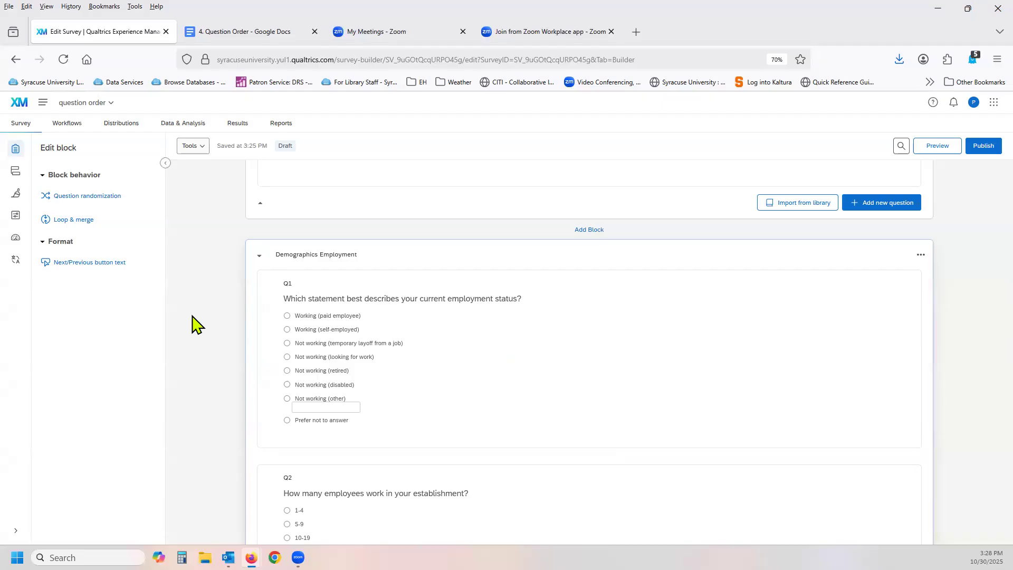
- Switch to the loop and merge survey in the New Workshops folder under Workshops
left_click(101, 106)
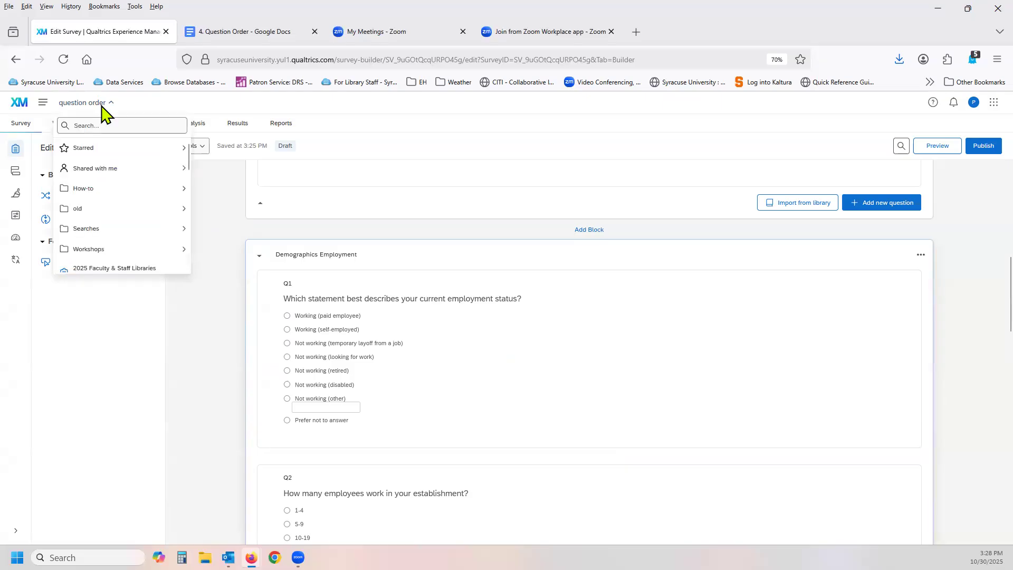
left_click(110, 251)
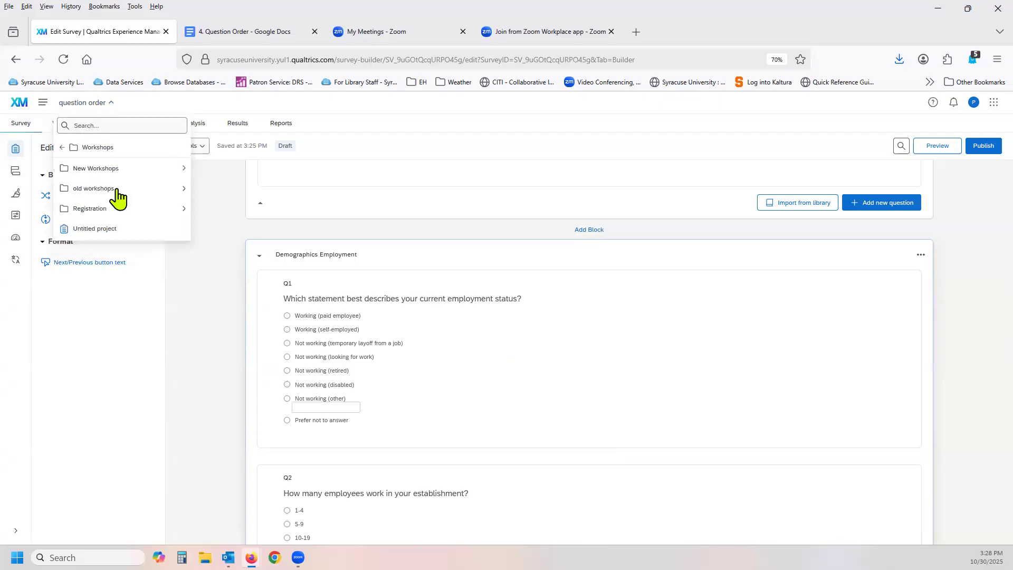
left_click(117, 168)
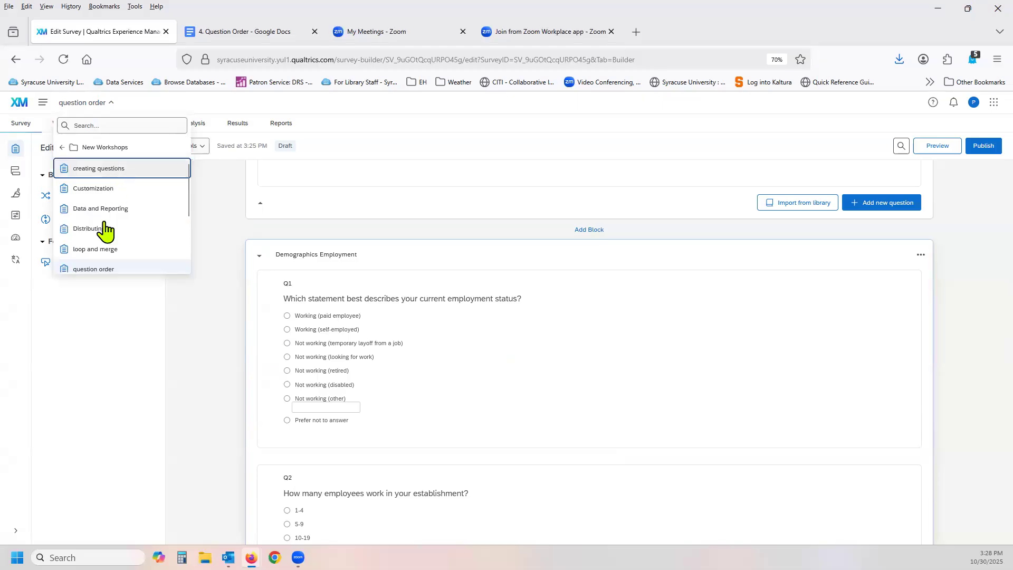
left_click(97, 251)
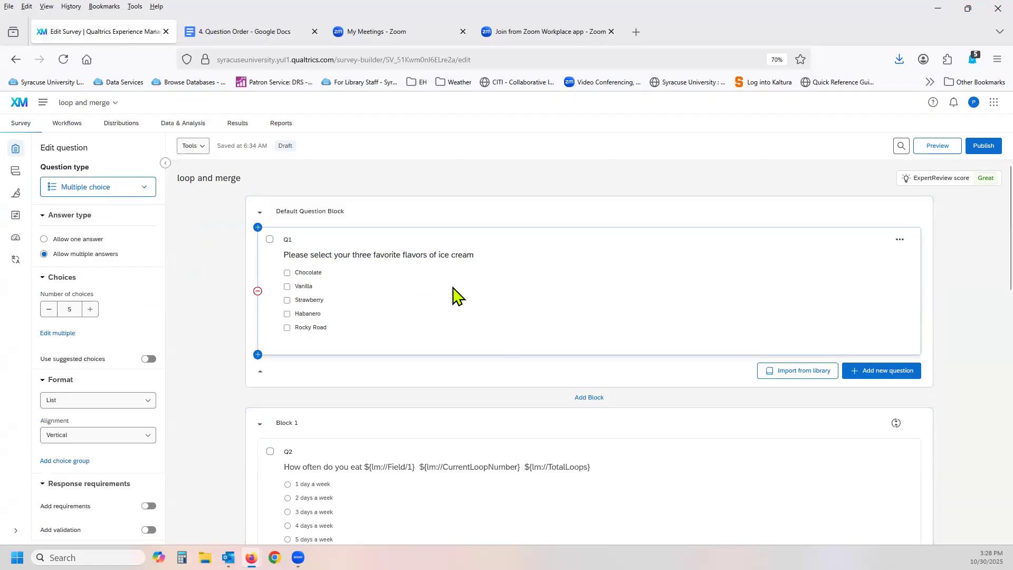
- Examine the favorite ice cream flavors question and the piped-text follow-up questions in Block 1
scroll(190, 290, "down", 3)
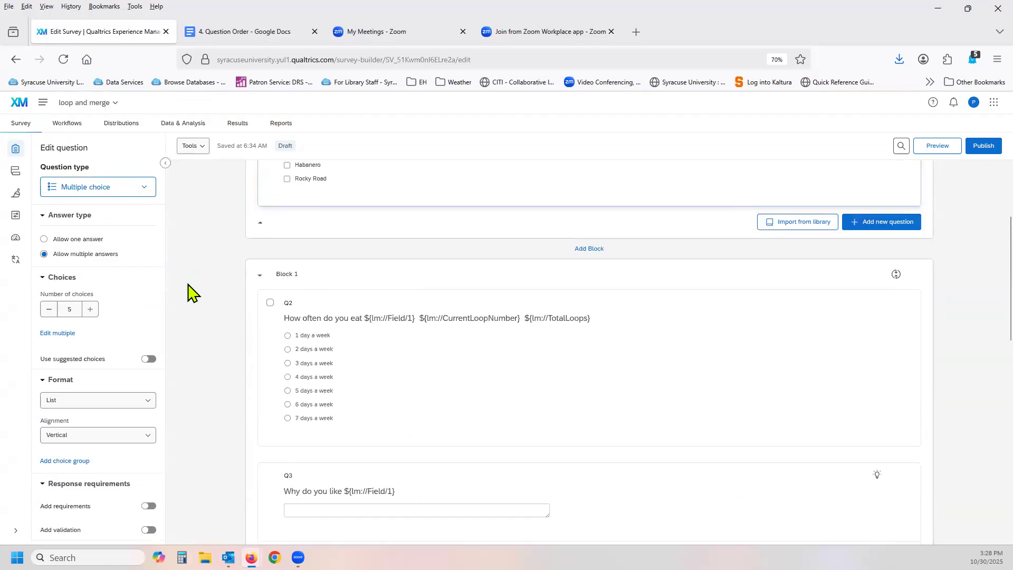
scroll(190, 290, "down", 2)
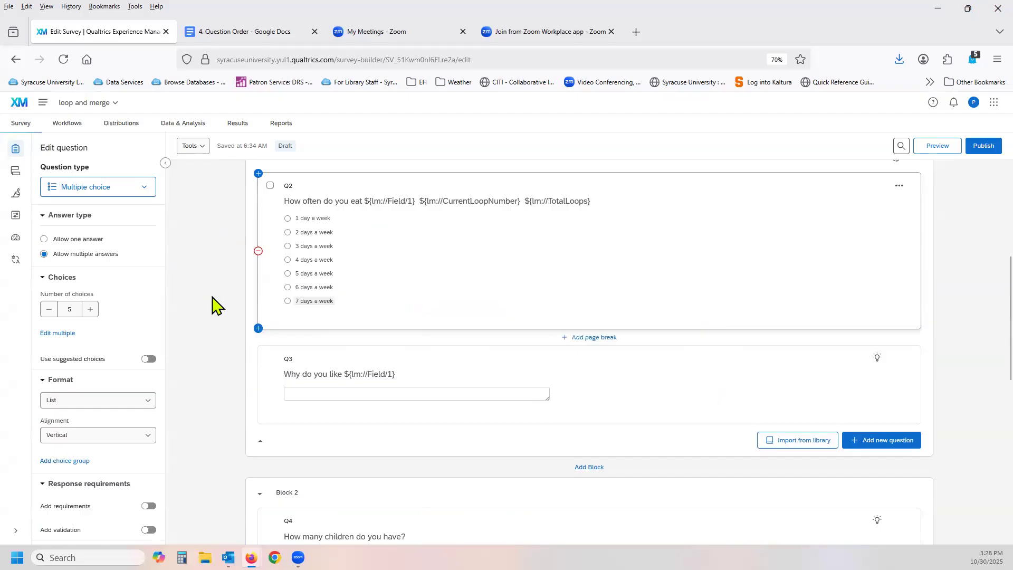
scroll(212, 297, "up", 1)
scroll(212, 297, "up", 5)
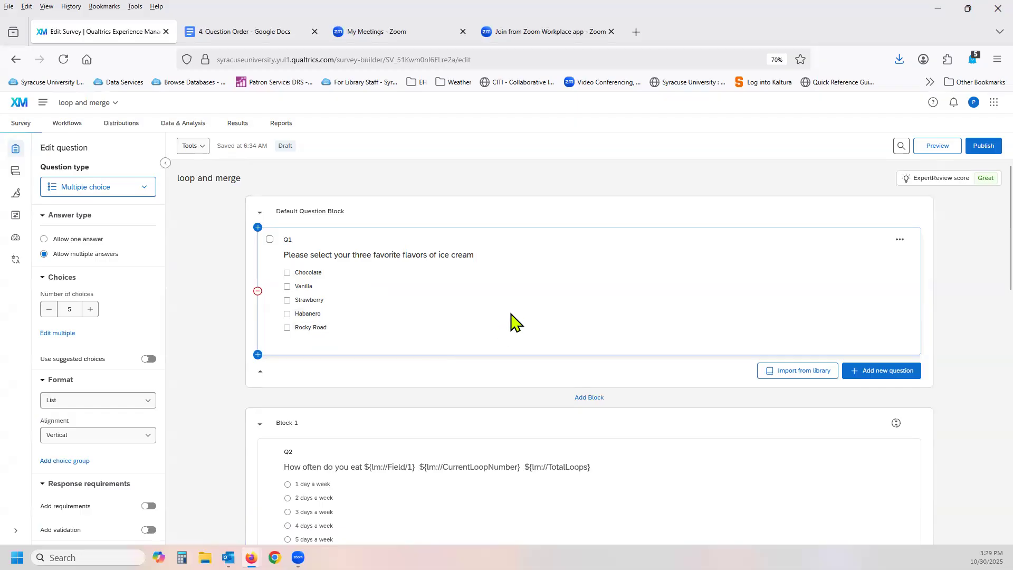
scroll(515, 322, "down", 2)
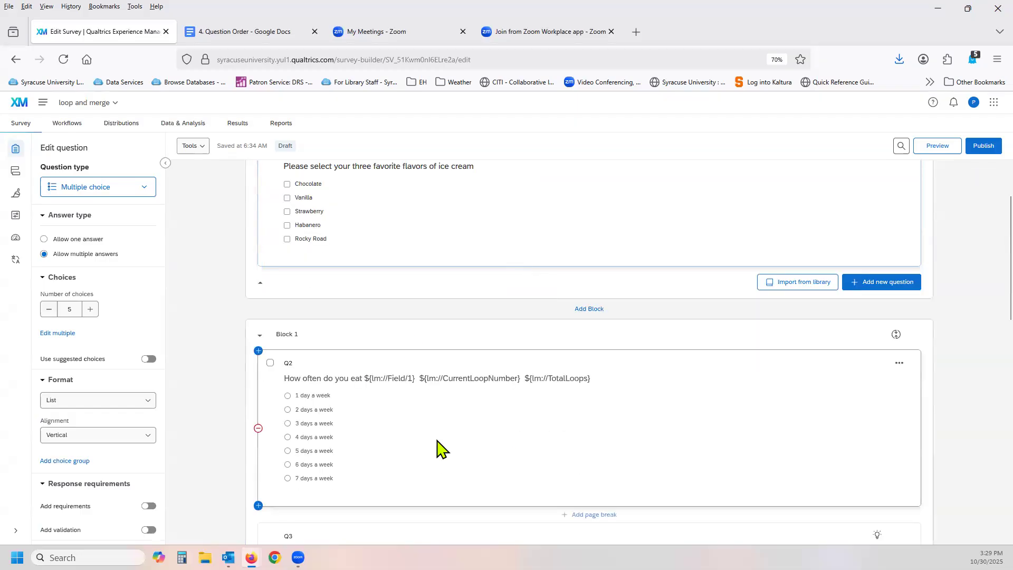
scroll(516, 414, "down", 3)
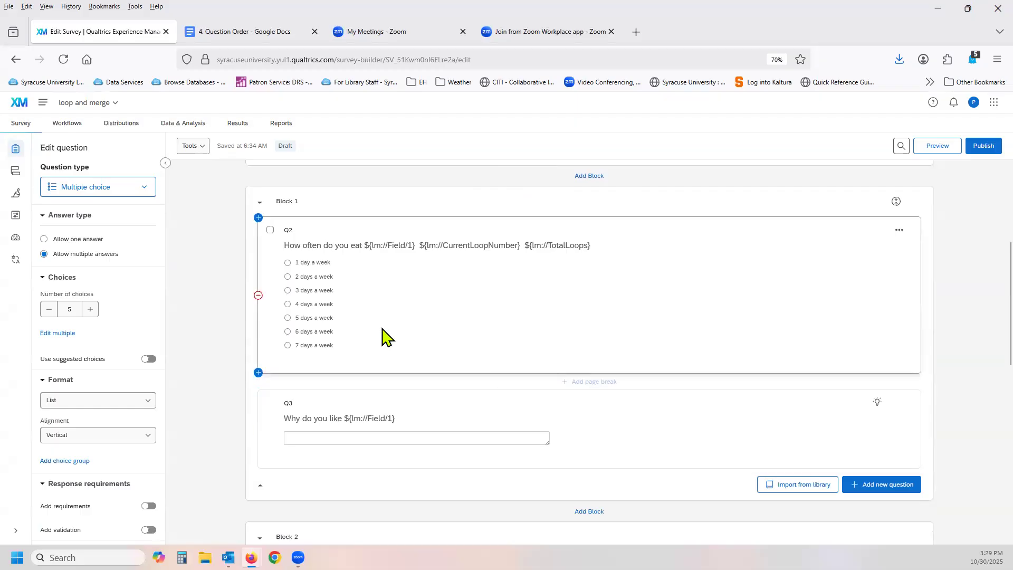
scroll(409, 311, "up", 3)
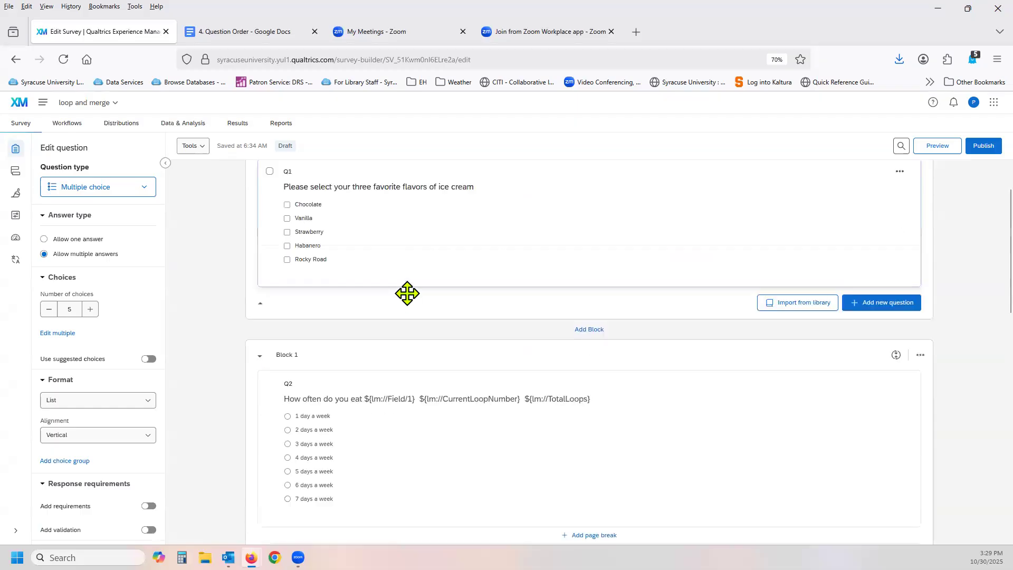
scroll(407, 293, "up", 1)
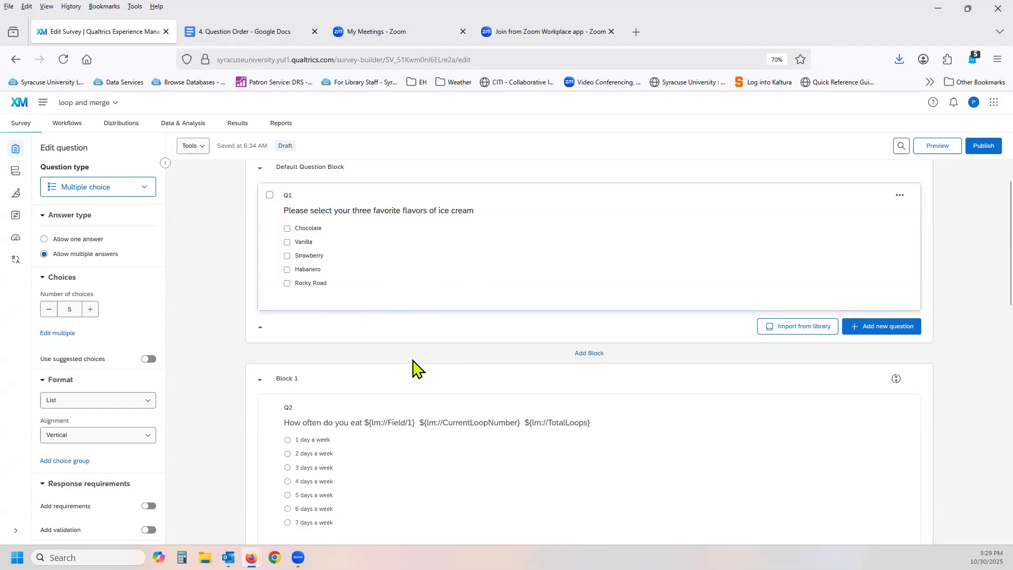
- Clear the question-based looping option for Block 1, turn off its Loop & Merge, and save
scroll(417, 351, "down", 1)
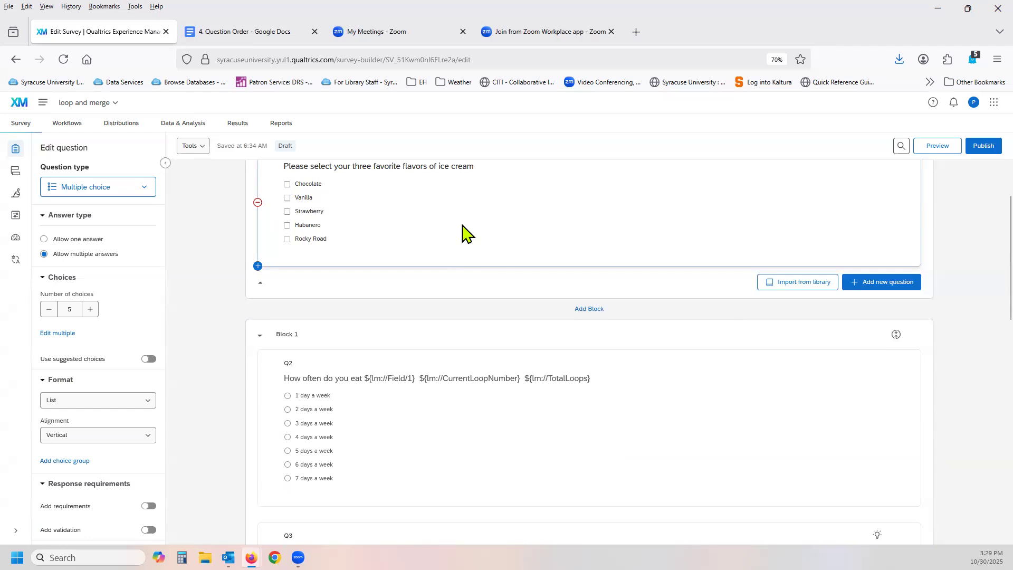
scroll(463, 232, "up", 1)
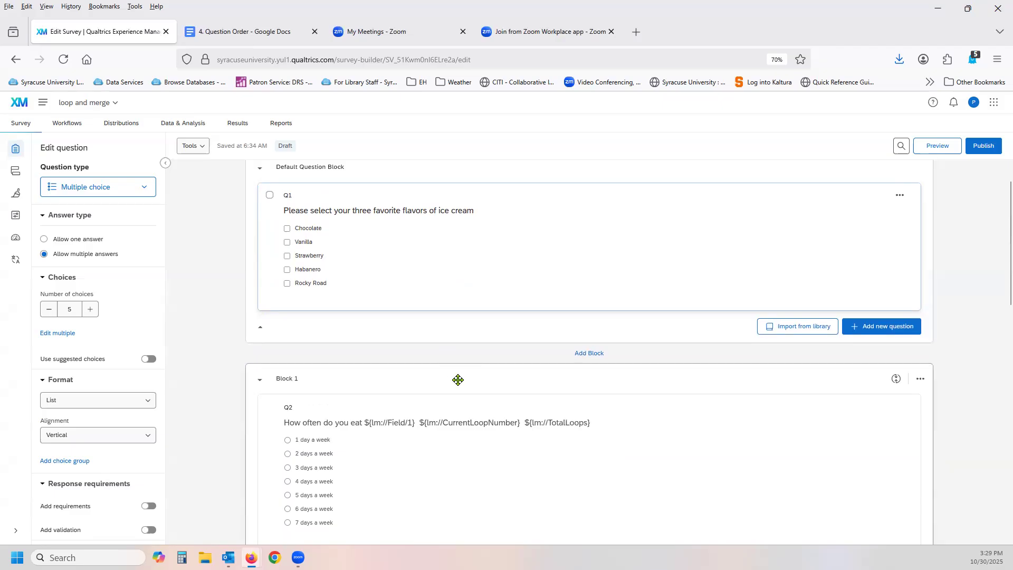
scroll(470, 357, "down", 1)
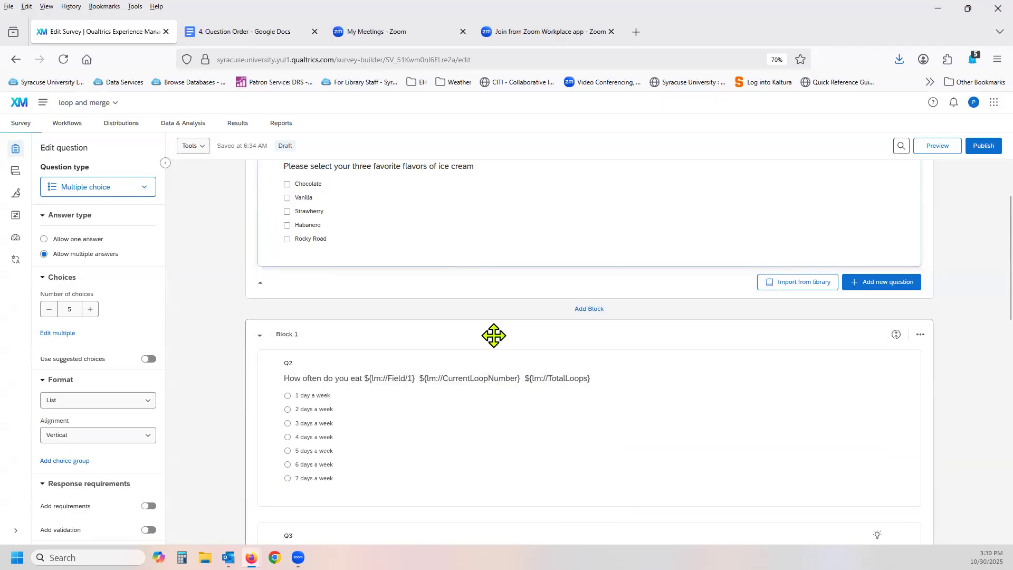
left_click(493, 336)
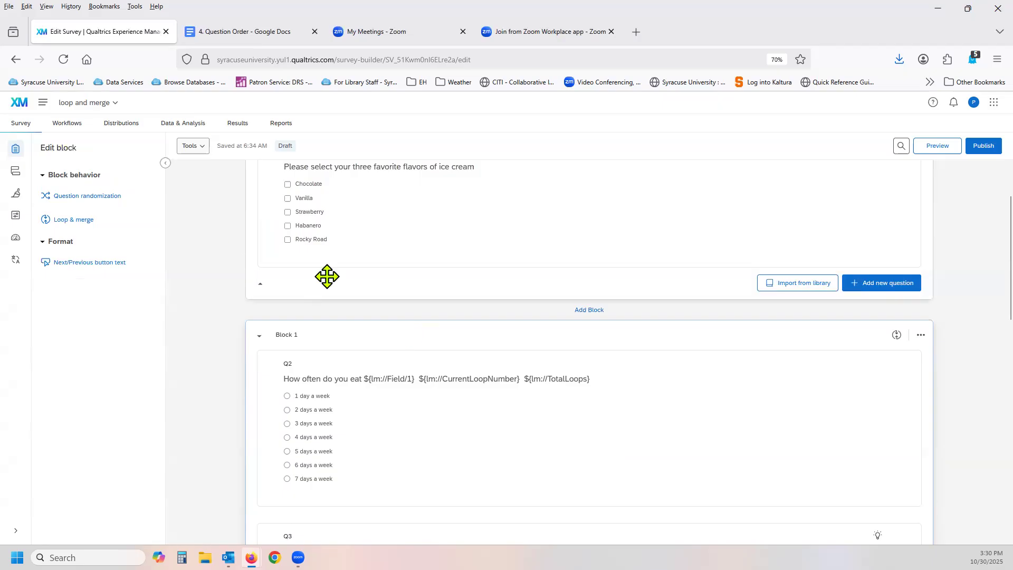
left_click(74, 220)
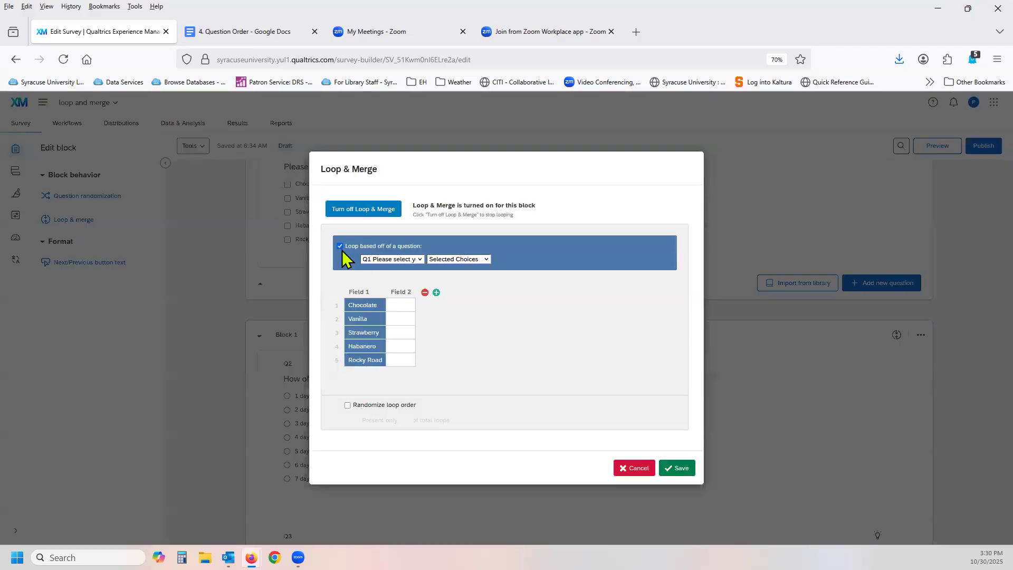
left_click(339, 247)
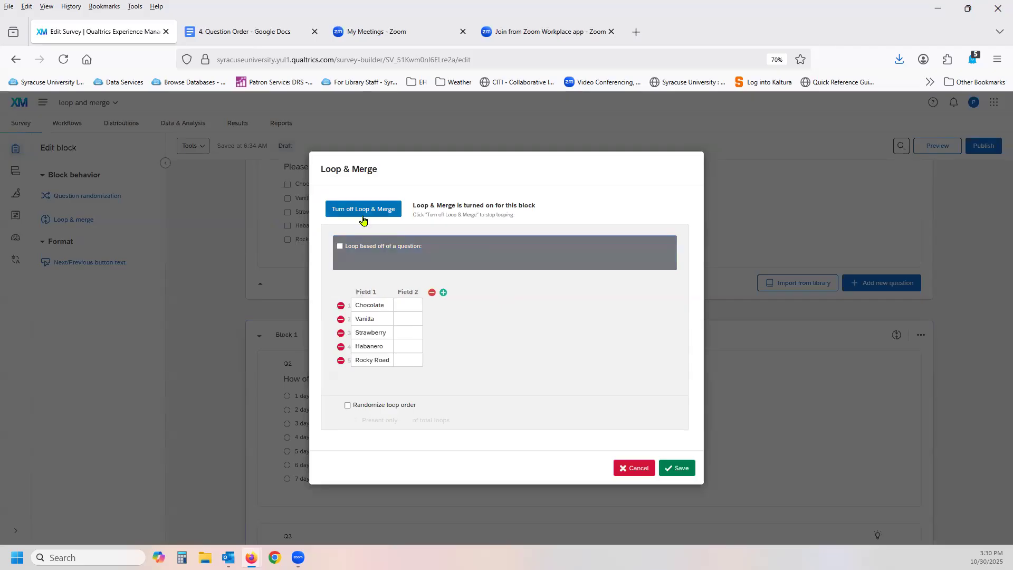
left_click(363, 210)
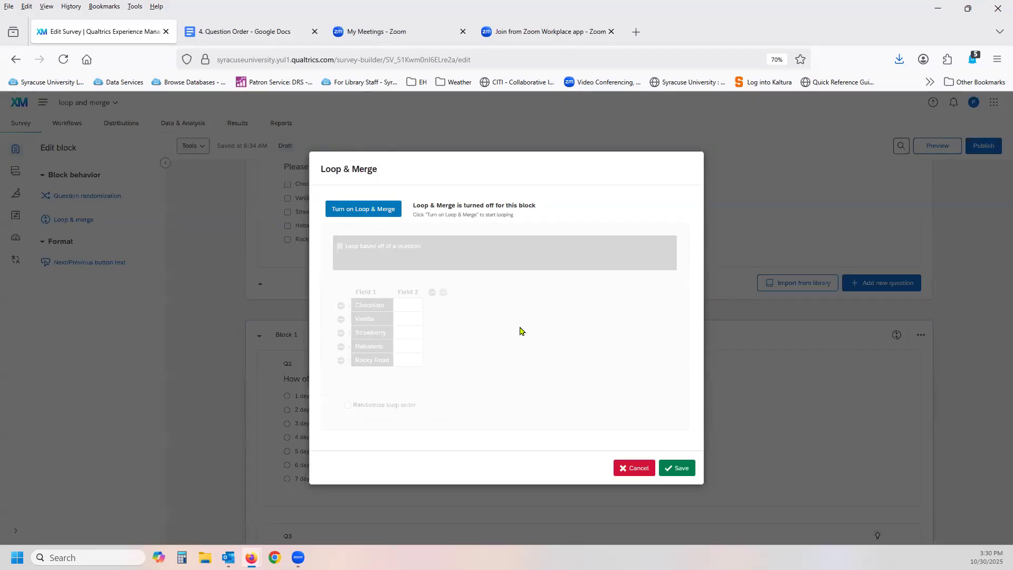
left_click(673, 470)
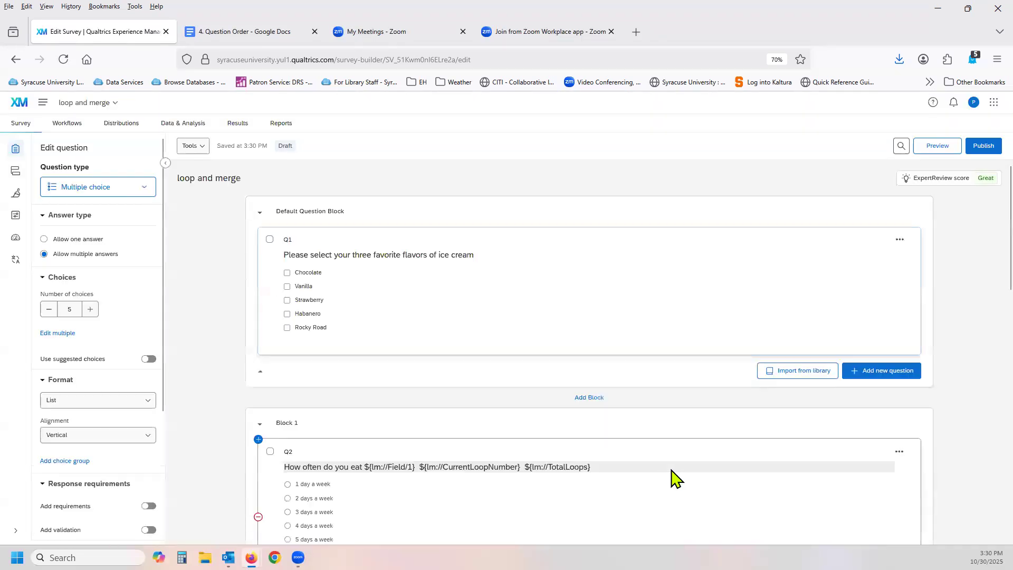
- Turn on Loop & Merge for Block 1 based on Q1's Selected Choices, leave loop order unrandomized, and save
left_click(596, 420)
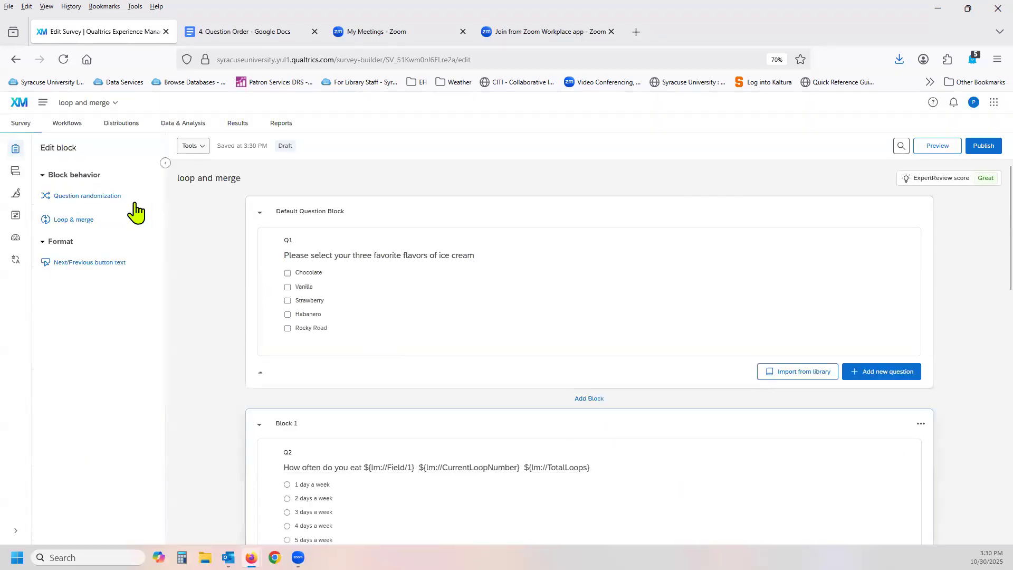
left_click(85, 219)
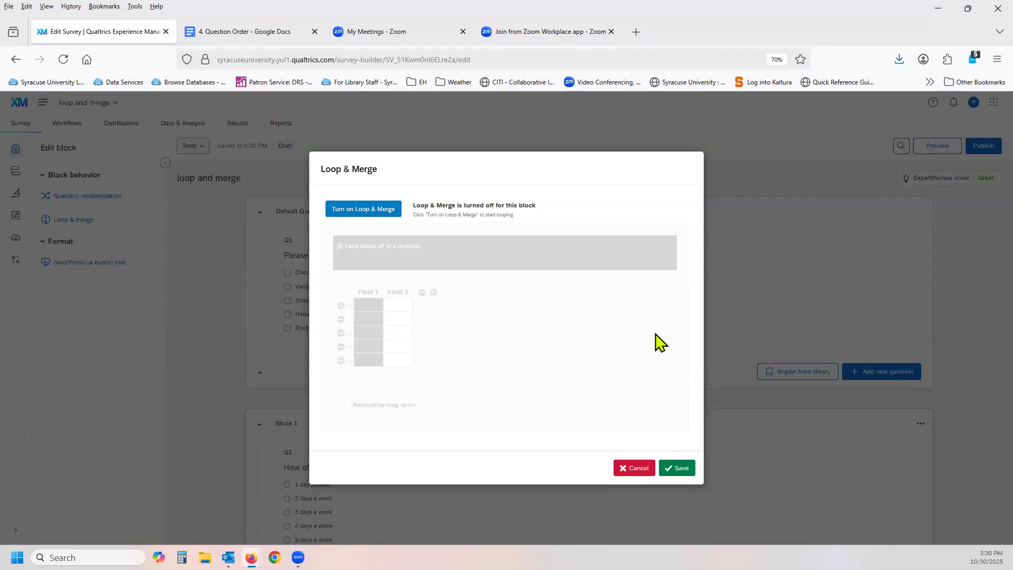
left_click(361, 210)
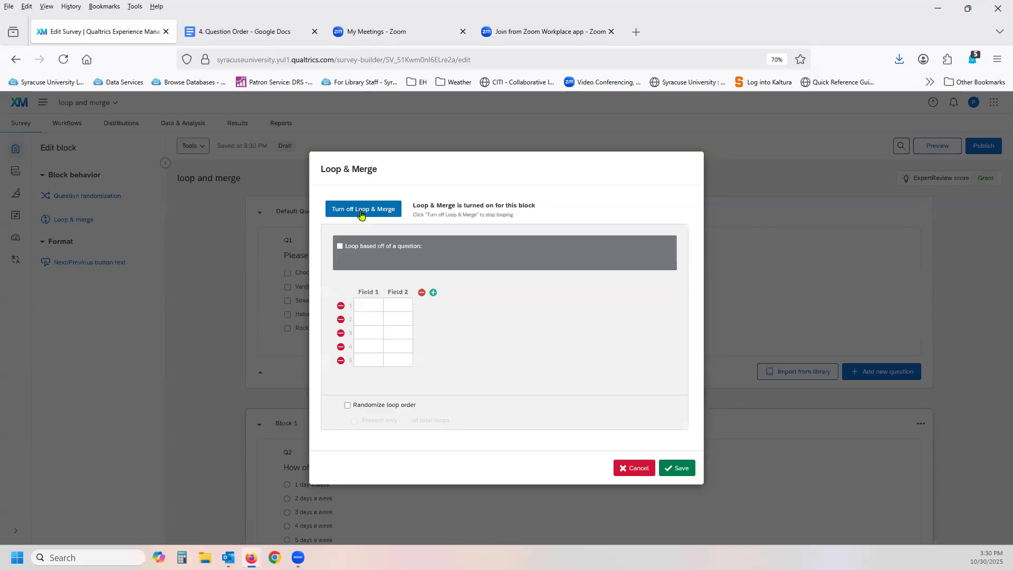
left_click(339, 246)
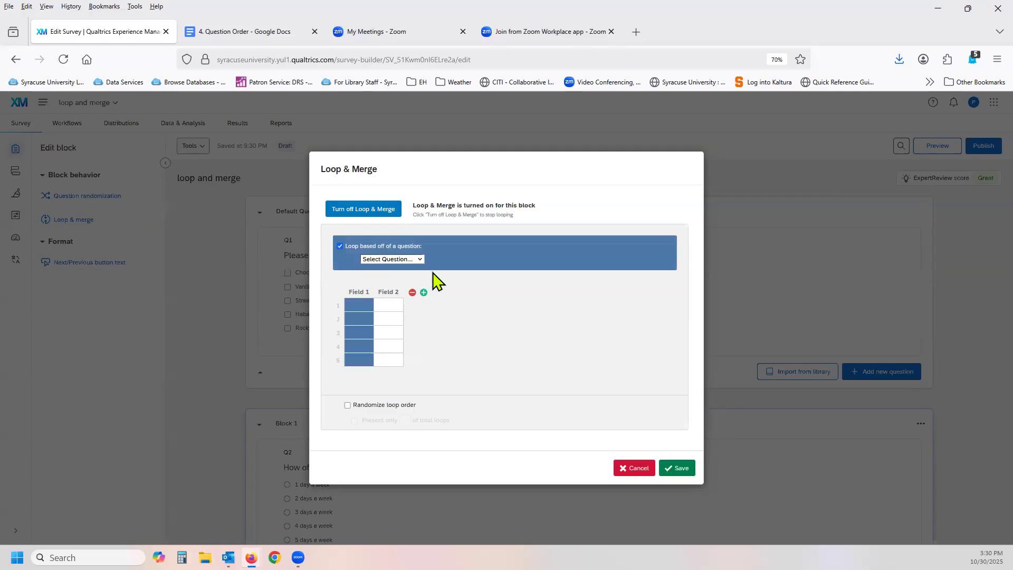
left_click(420, 260)
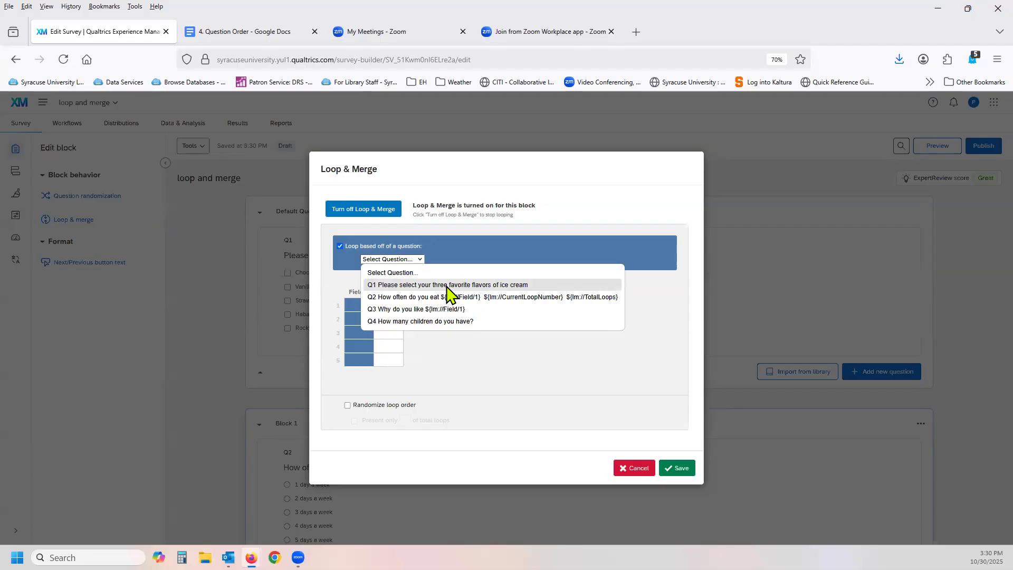
left_click(447, 285)
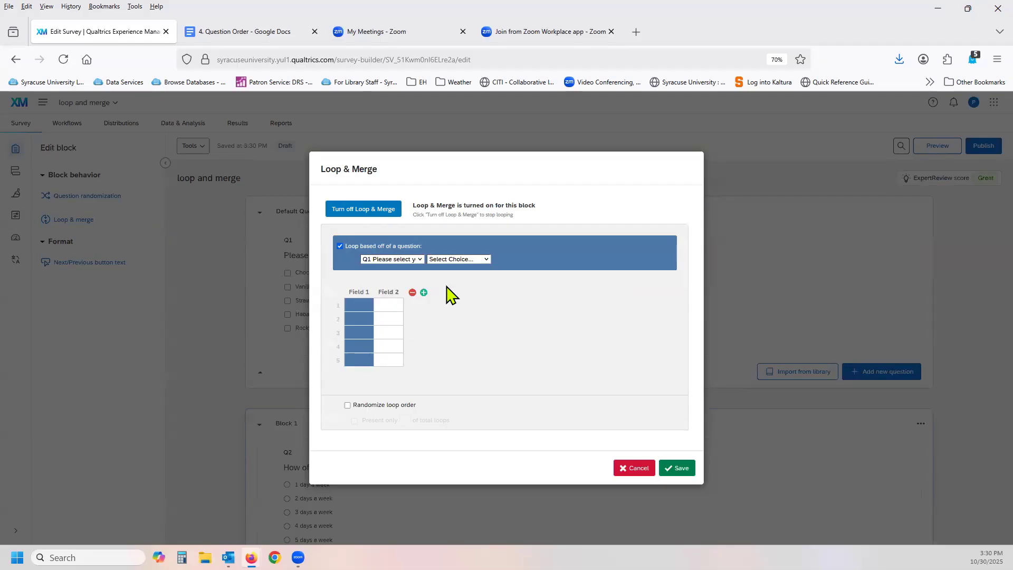
left_click(486, 258)
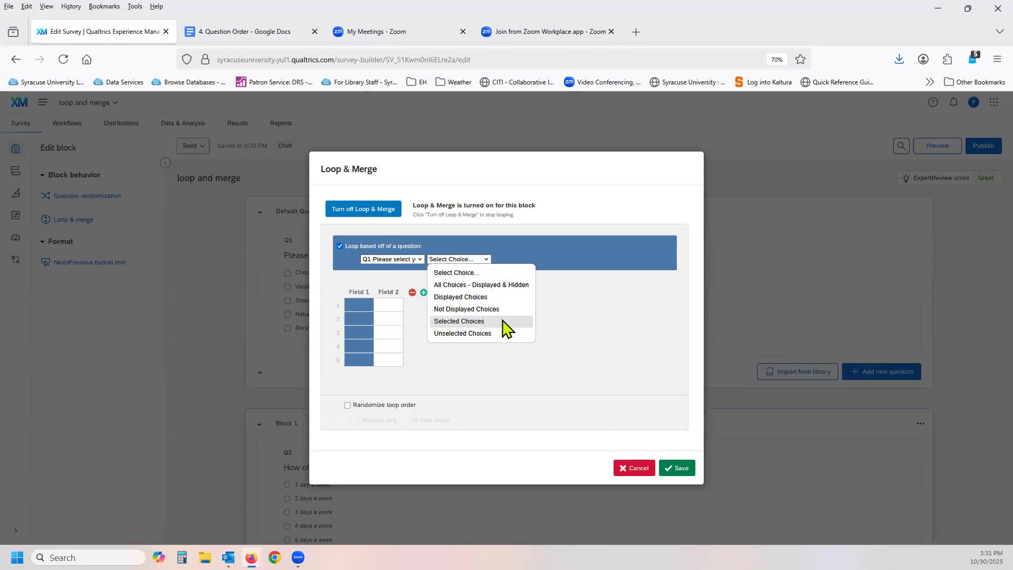
left_click(502, 321)
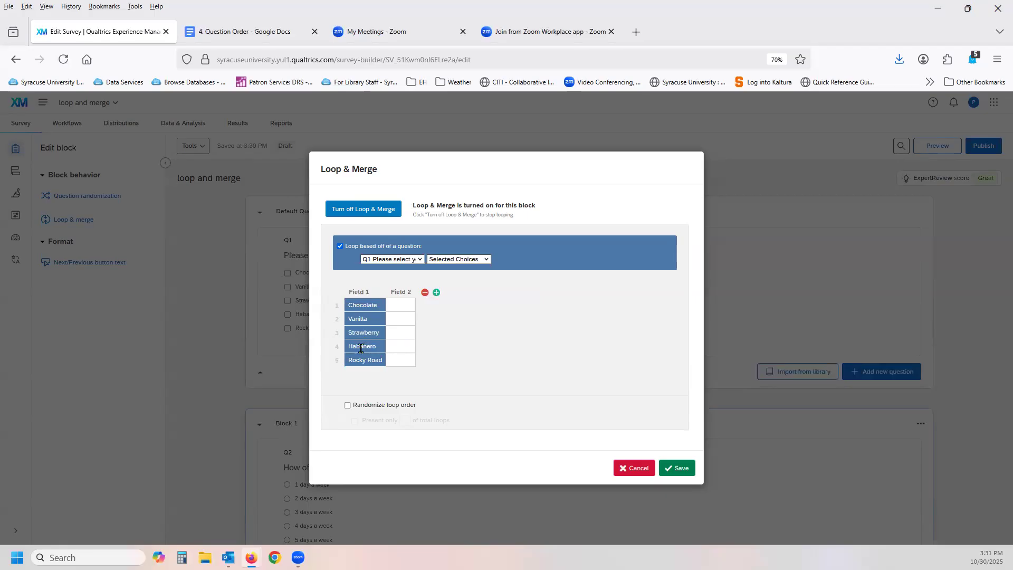
left_click(348, 406)
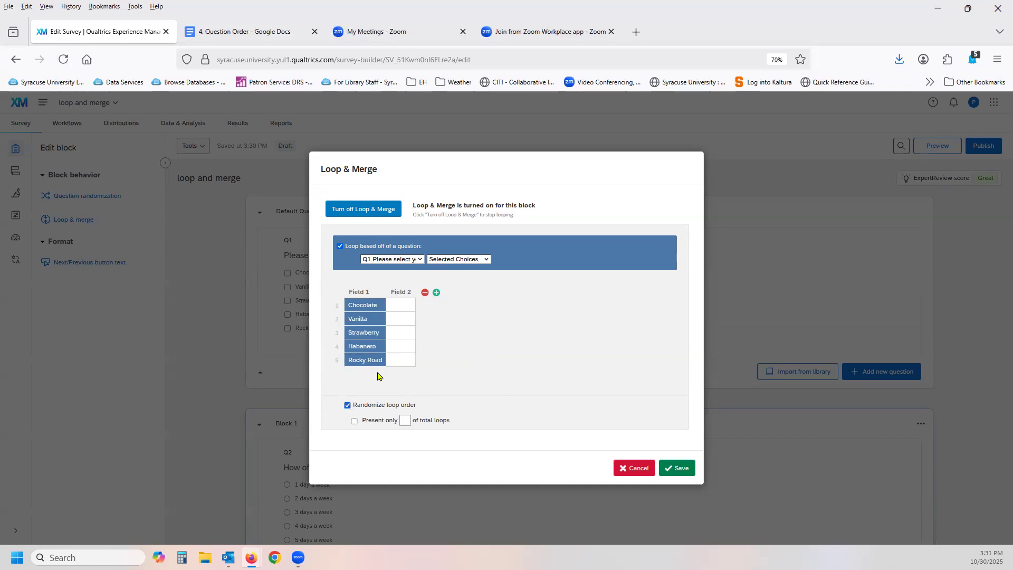
left_click(347, 406)
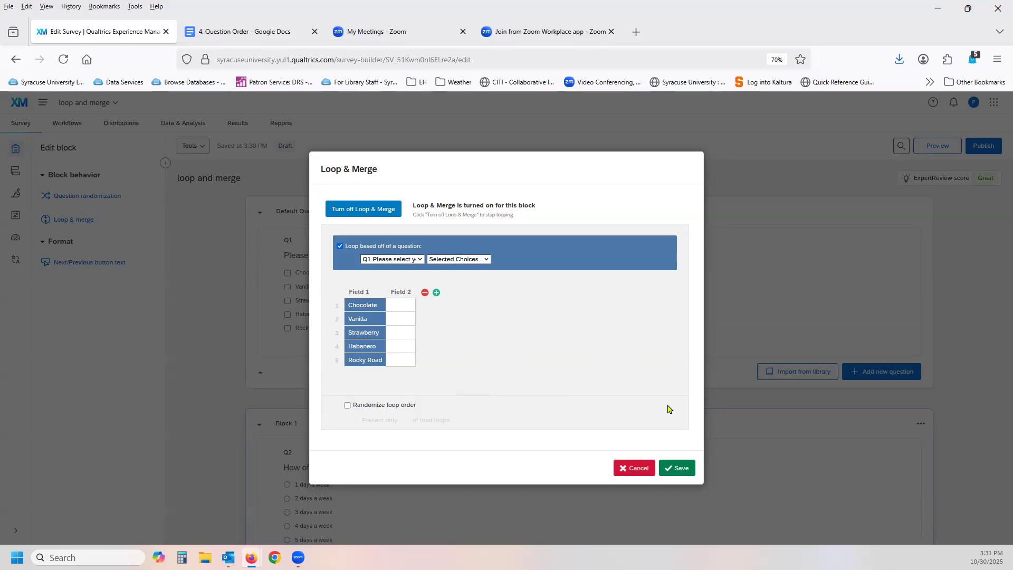
left_click(668, 469)
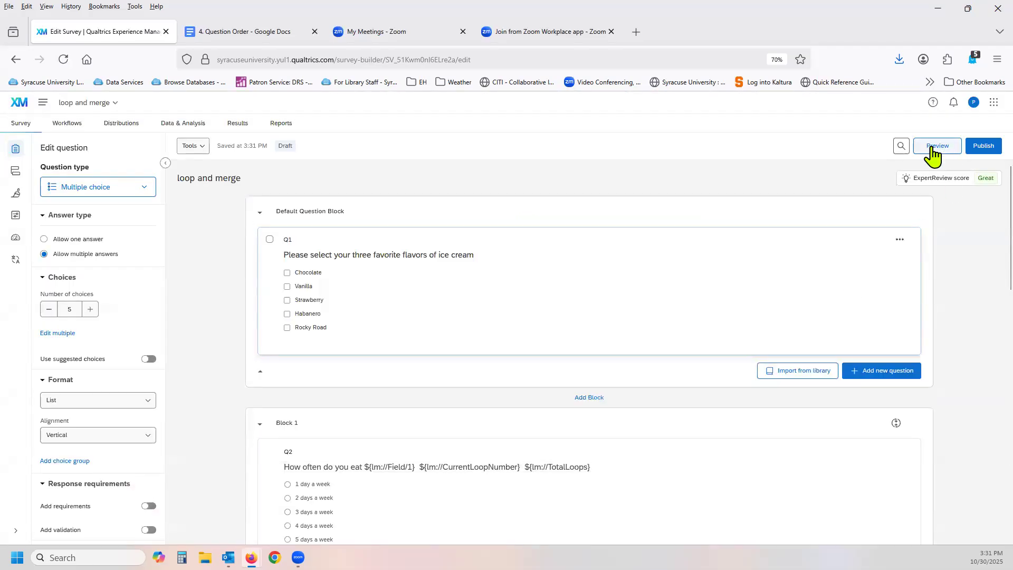
- Examine the Loop & Merge fields and loop counts available as piped text in the Q2 question, without inserting any
scroll(737, 267, "down", 3)
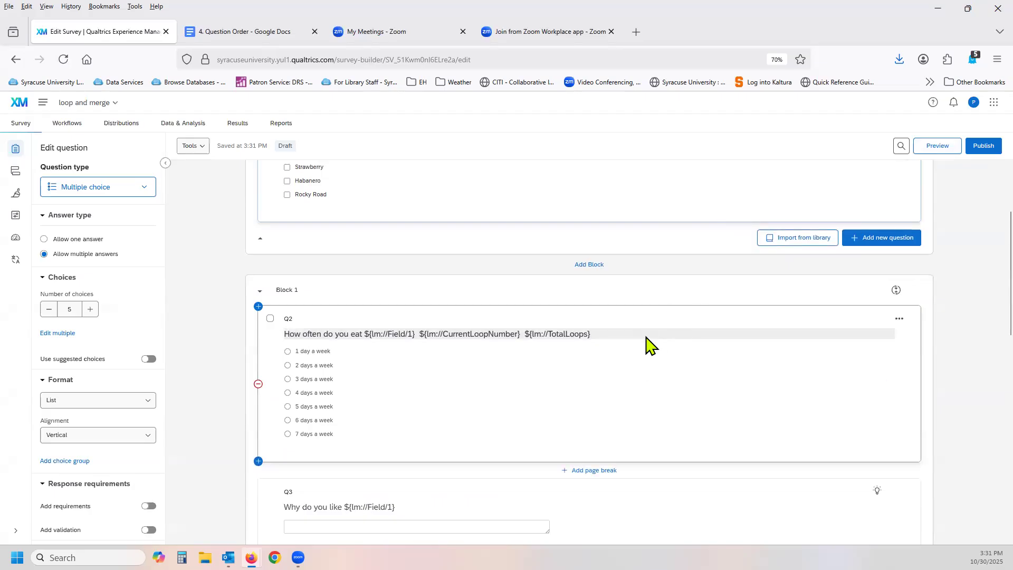
left_click(648, 337)
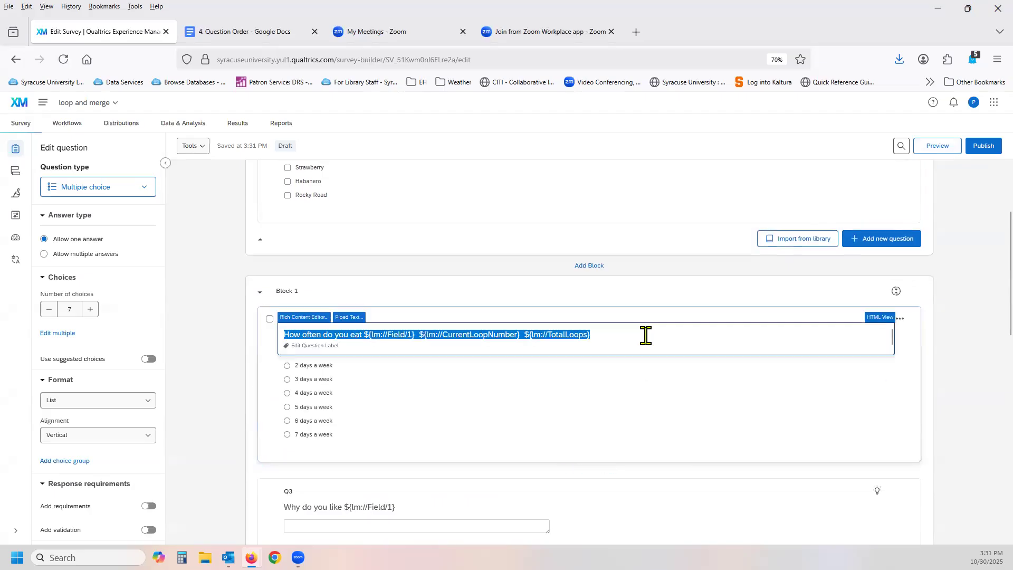
left_click(363, 334)
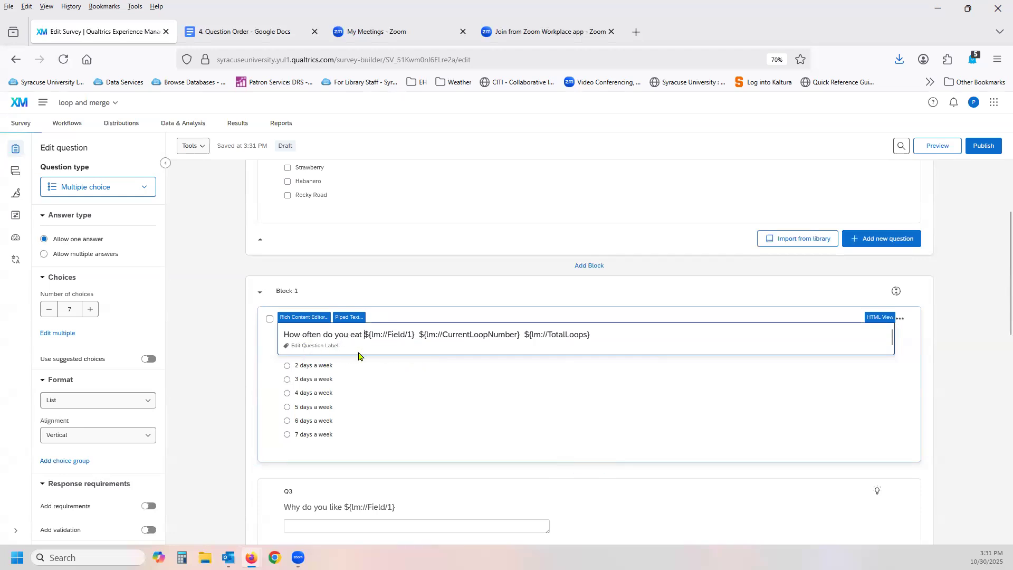
left_click(346, 318)
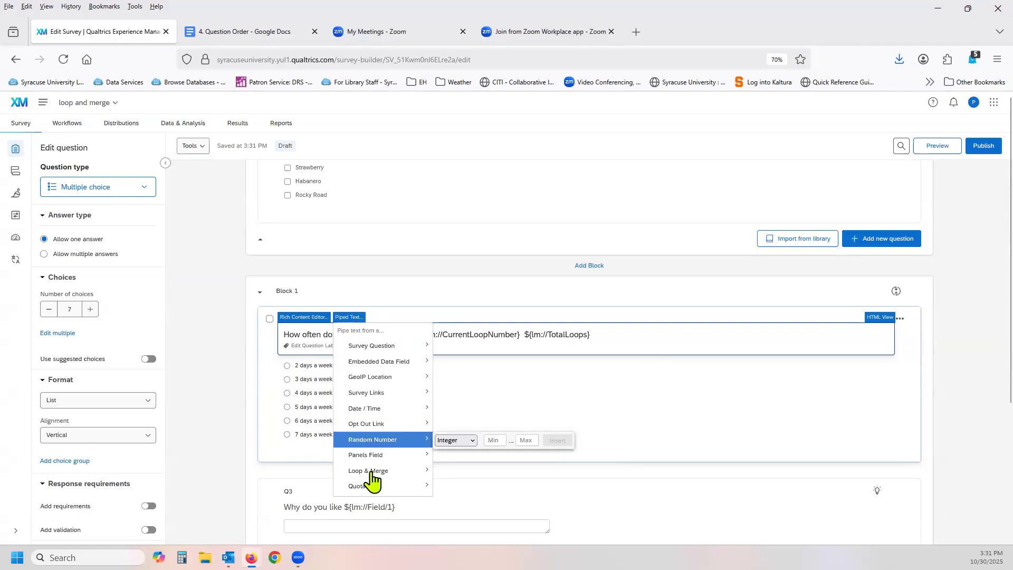
mouse_move(367, 469)
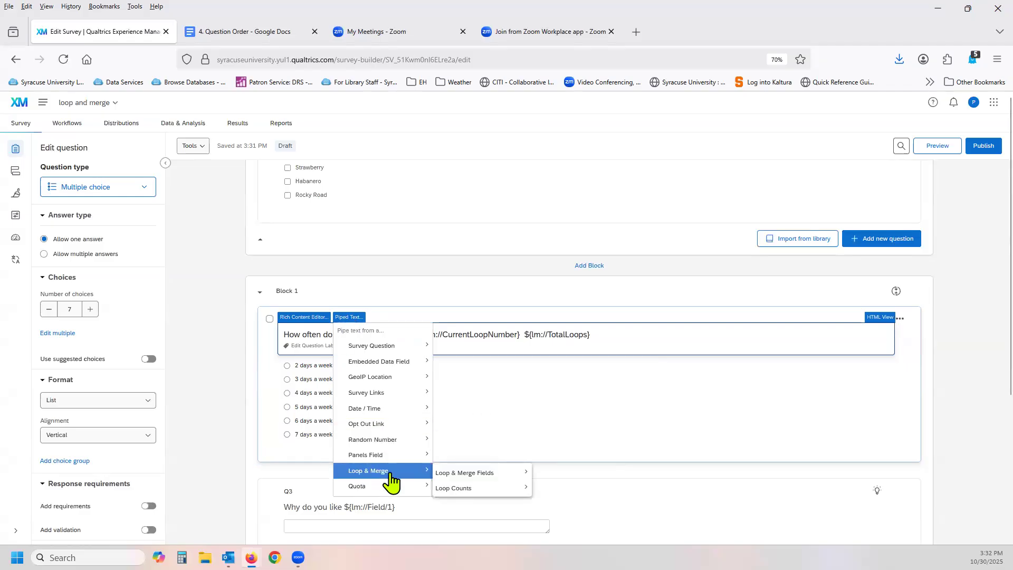
mouse_move(477, 474)
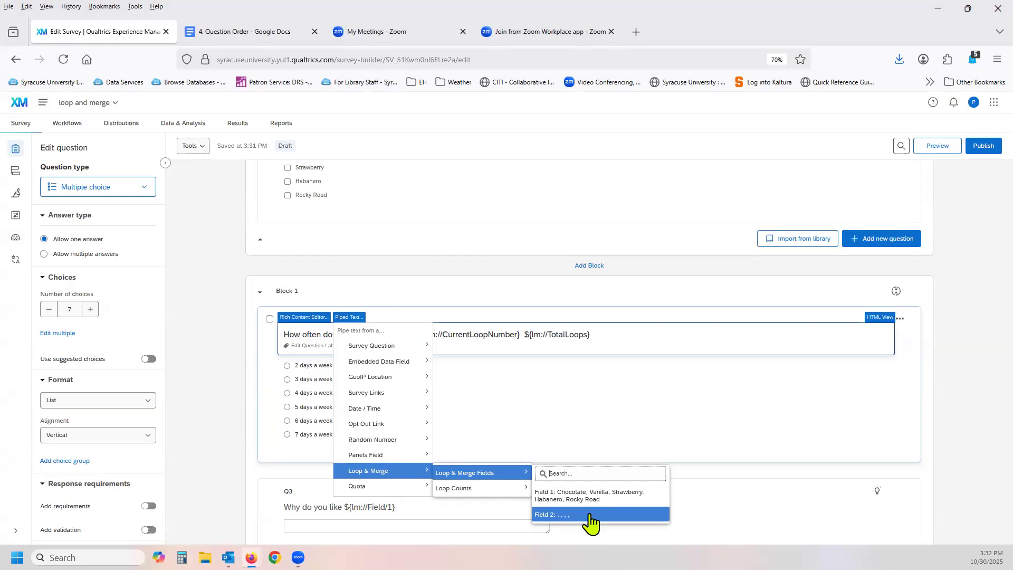
mouse_move(496, 493)
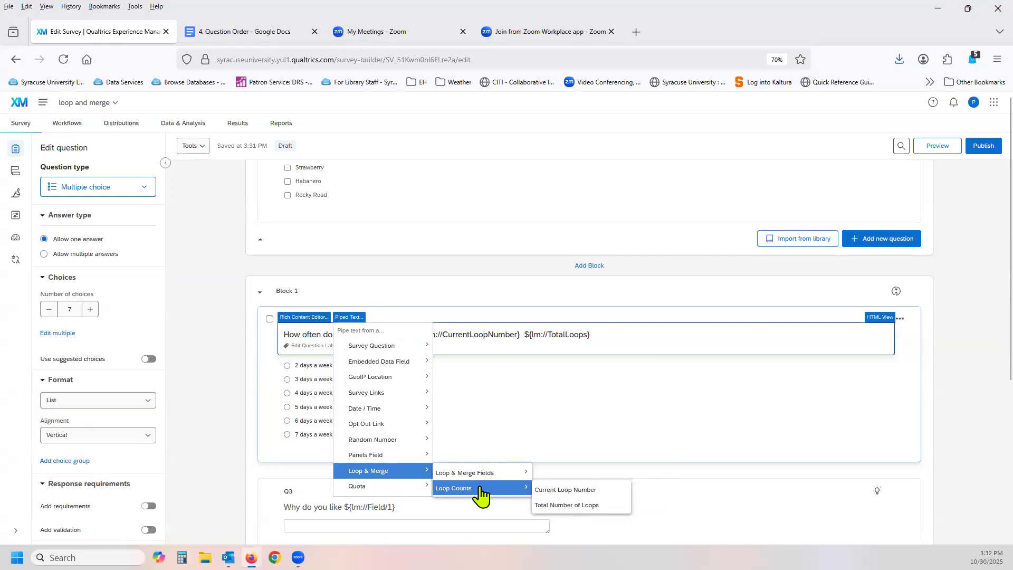
left_click(494, 419)
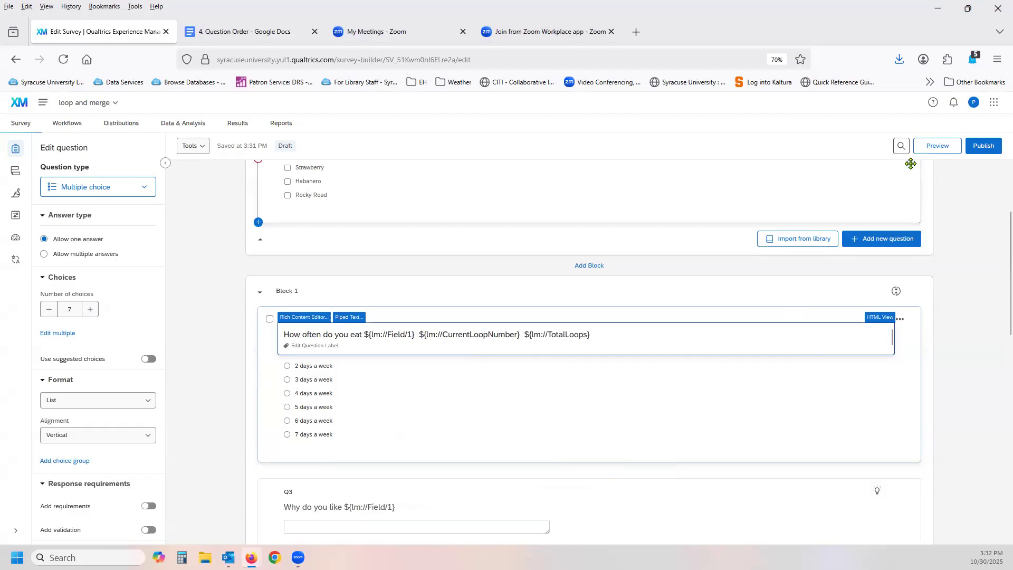
- Preview the survey and submit Chocolate, Strawberry and Rocky Road as the three favorite ice cream flavors
left_click(935, 157)
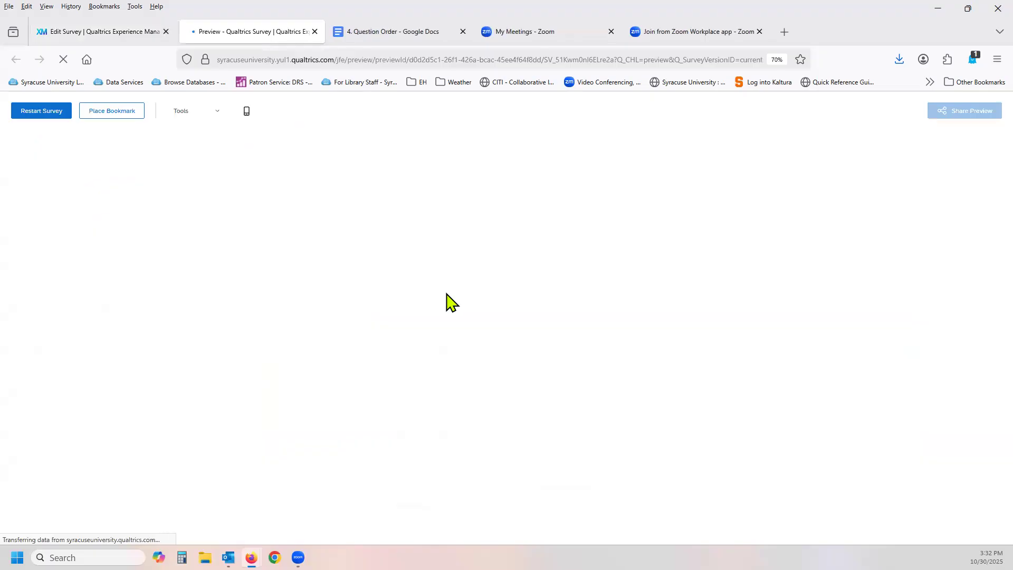
left_click(376, 371)
left_click(375, 422)
left_click(385, 473)
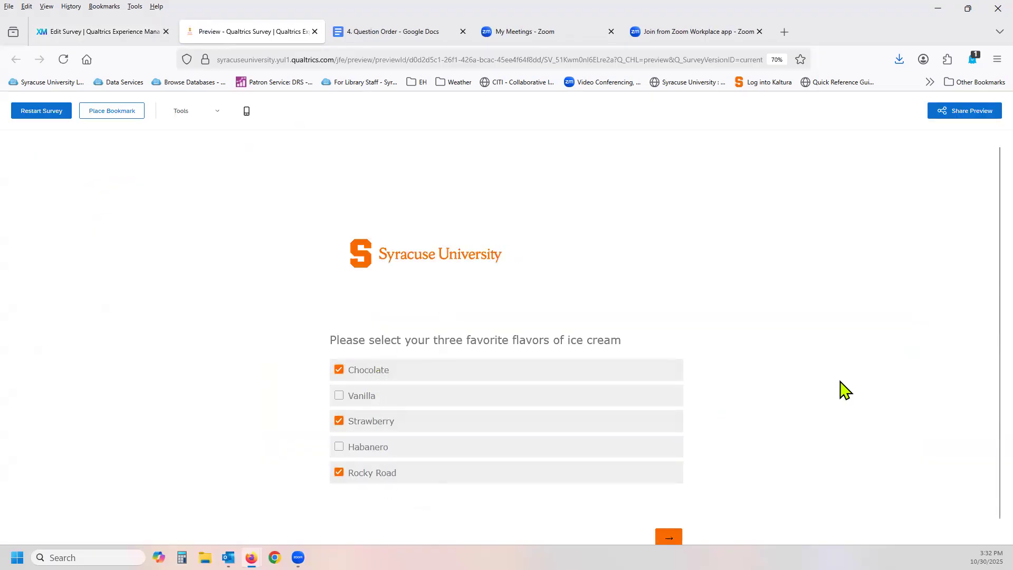
left_click(668, 536)
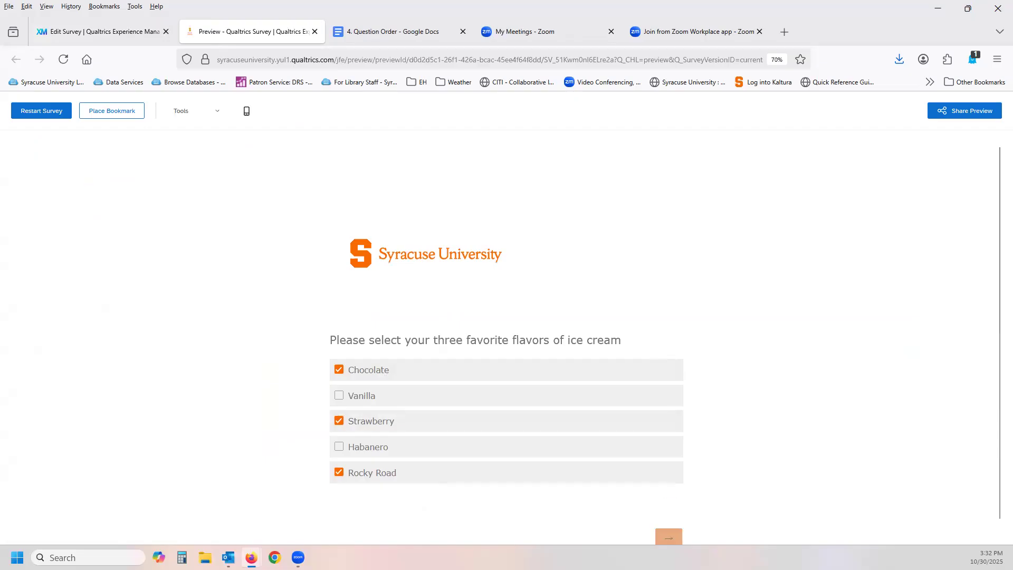
- Review the looped follow-up questions for Chocolate and Strawberry, advancing past both pages without answering
scroll(757, 410, "down", 2)
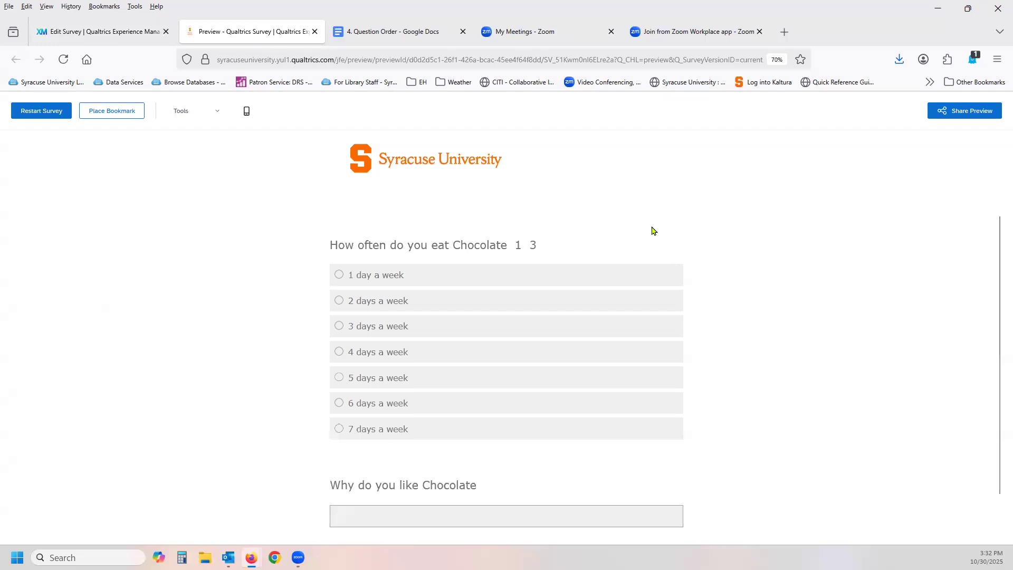
scroll(767, 212, "down", 2)
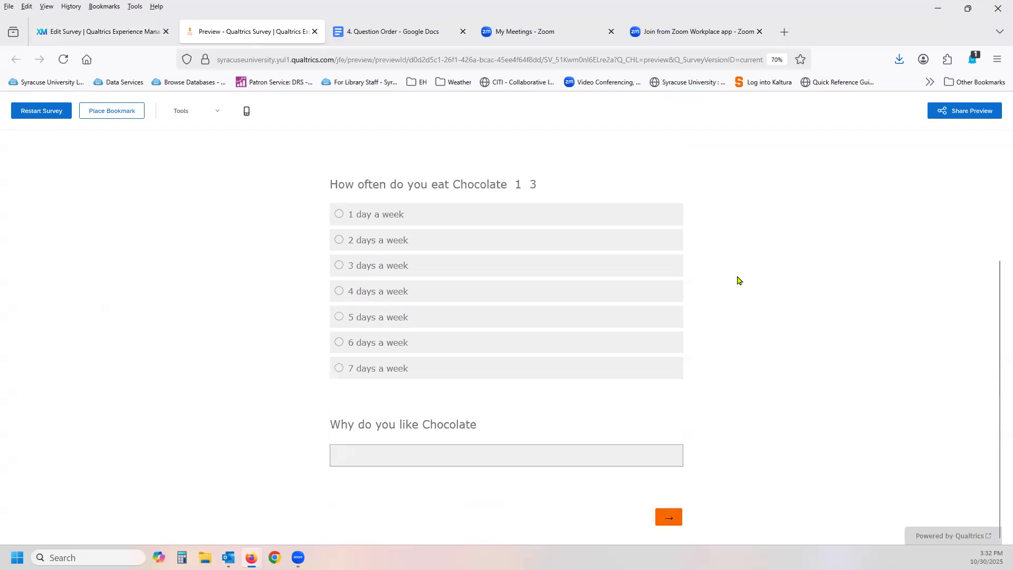
left_click(661, 522)
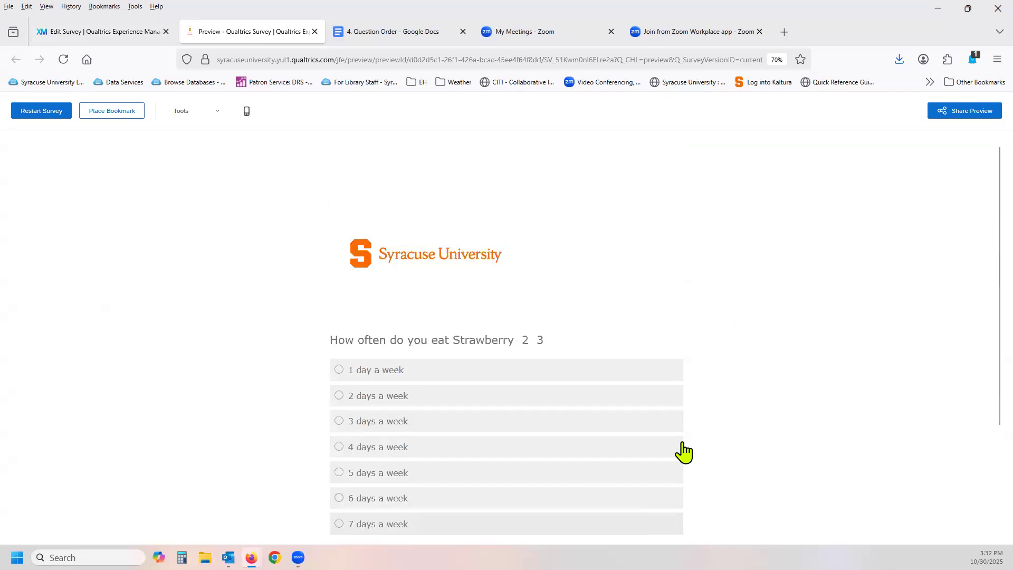
scroll(739, 298, "down", 3)
scroll(738, 298, "down", 1)
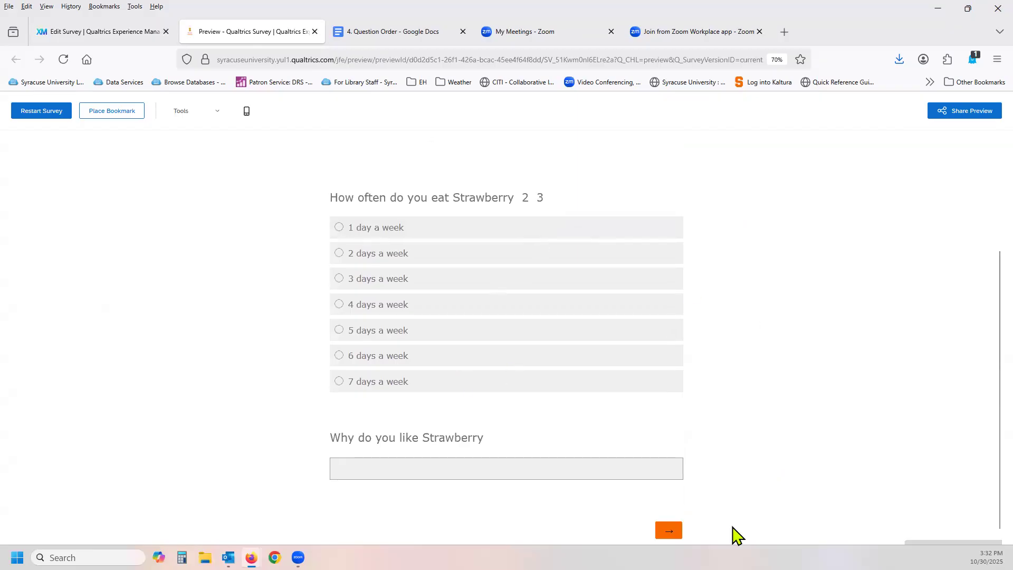
left_click(669, 530)
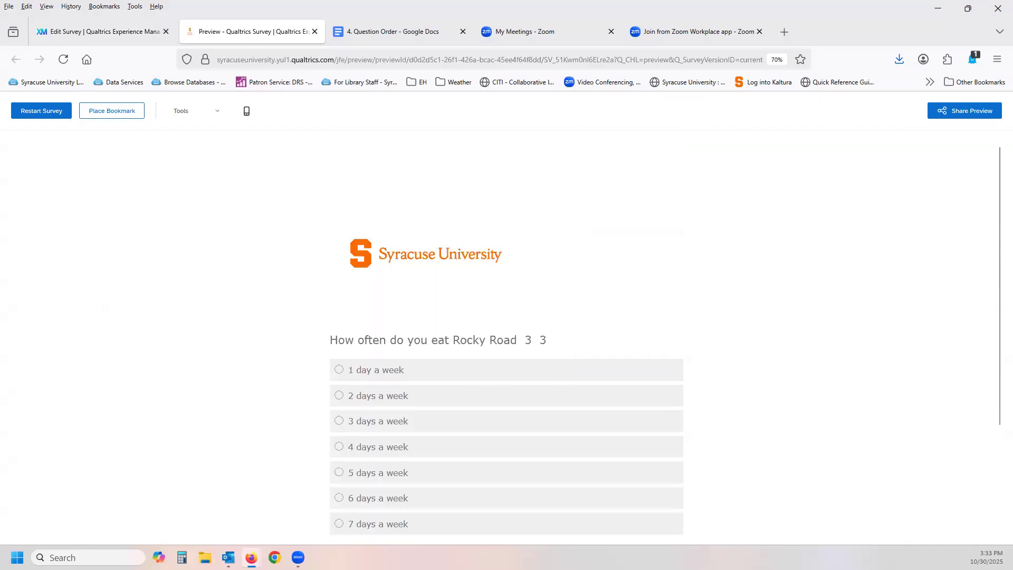
- Review the looped follow-up questions for Rocky Road and close the survey preview
scroll(738, 317, "down", 4)
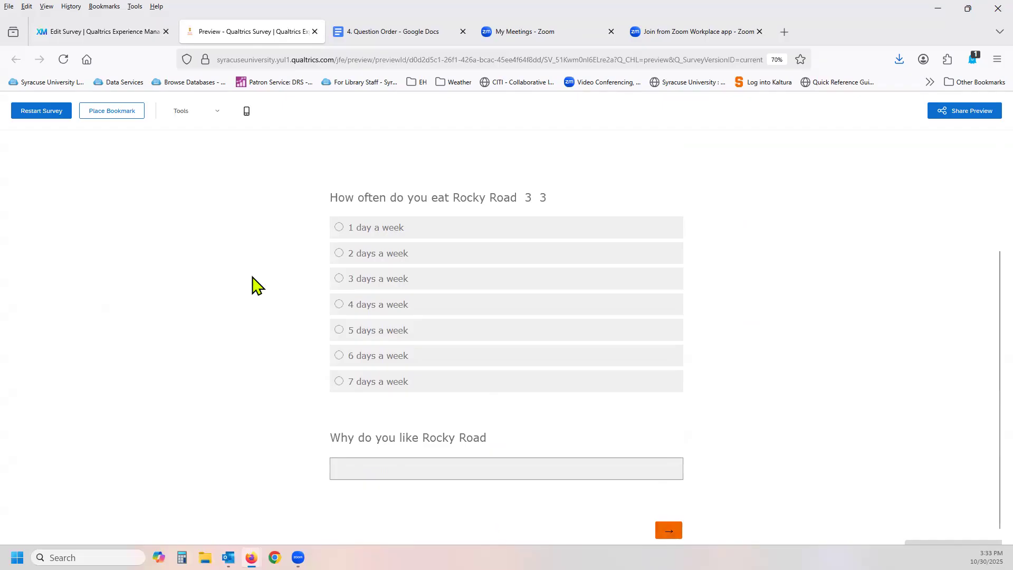
left_click(314, 32)
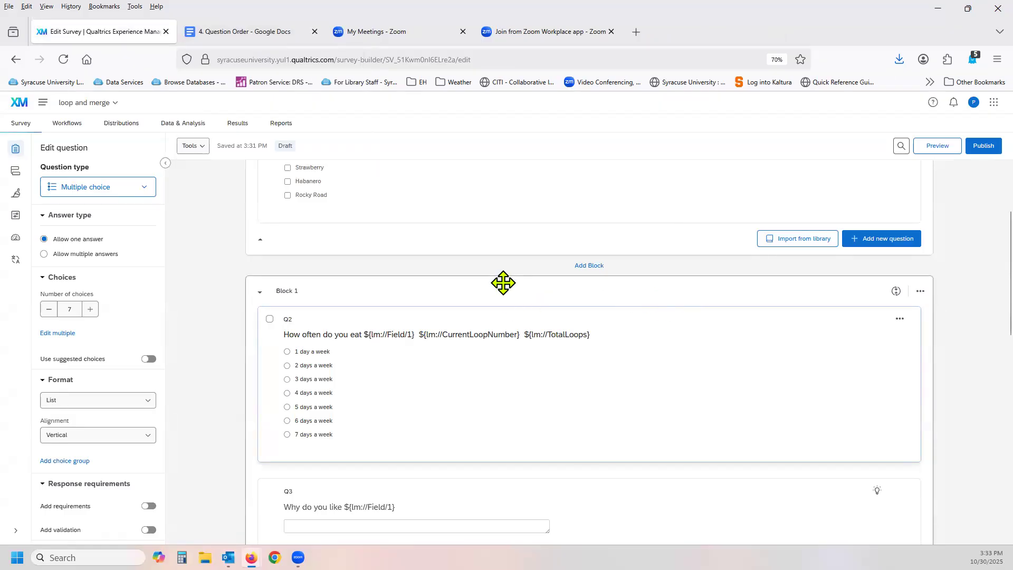
- Examine the ice cream questions in Block 1 and the children questions in Blocks 2 and 3
scroll(211, 301, "up", 1)
scroll(214, 303, "down", 2)
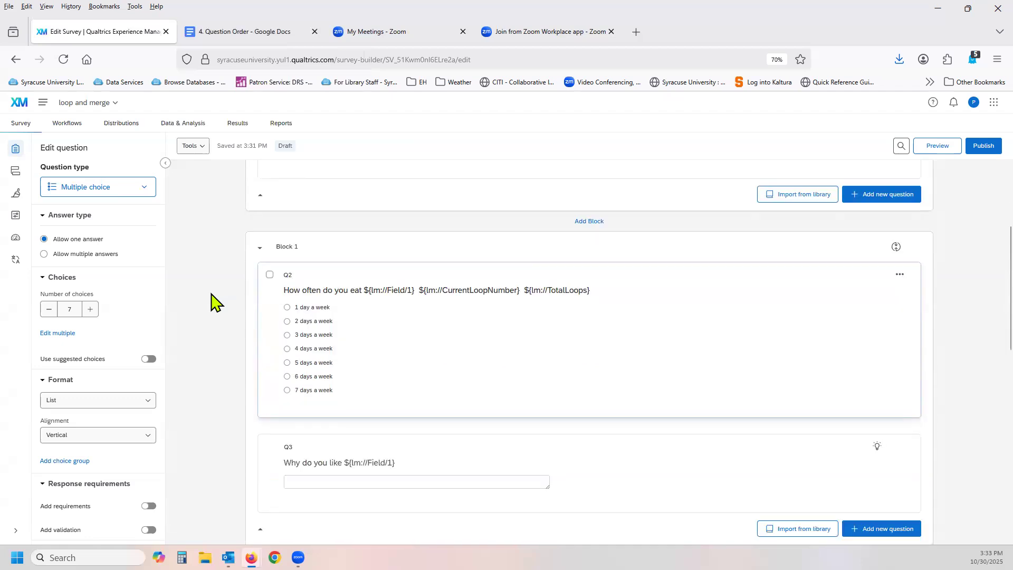
scroll(213, 296, "down", 2)
scroll(188, 288, "up", 2)
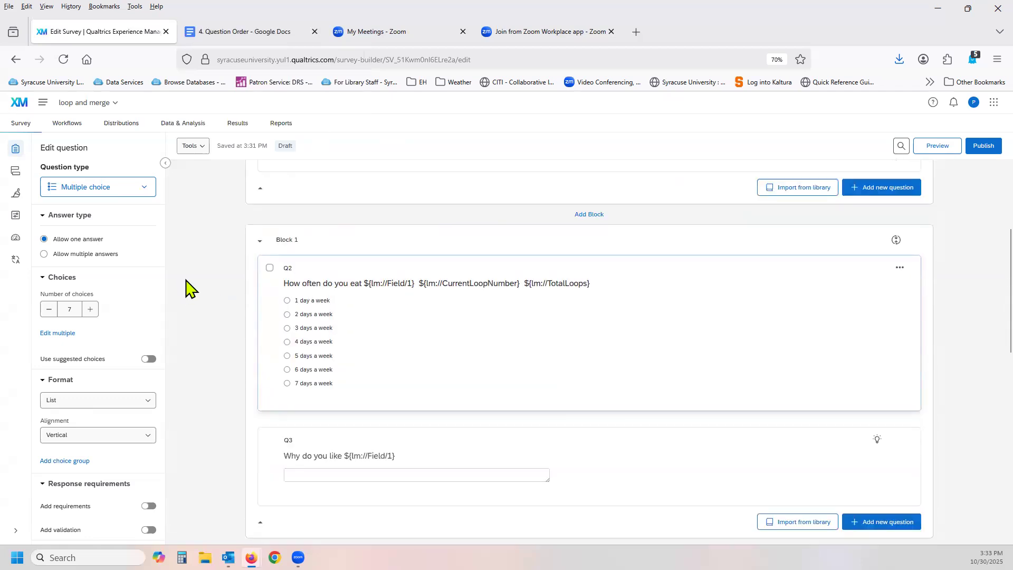
scroll(187, 288, "up", 2)
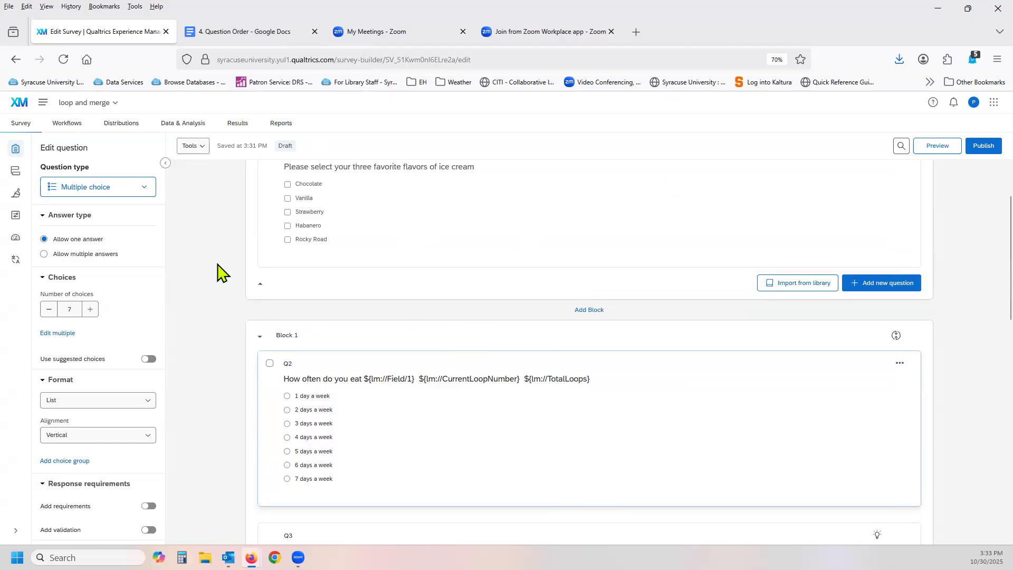
scroll(219, 272, "down", 1)
scroll(219, 271, "down", 8)
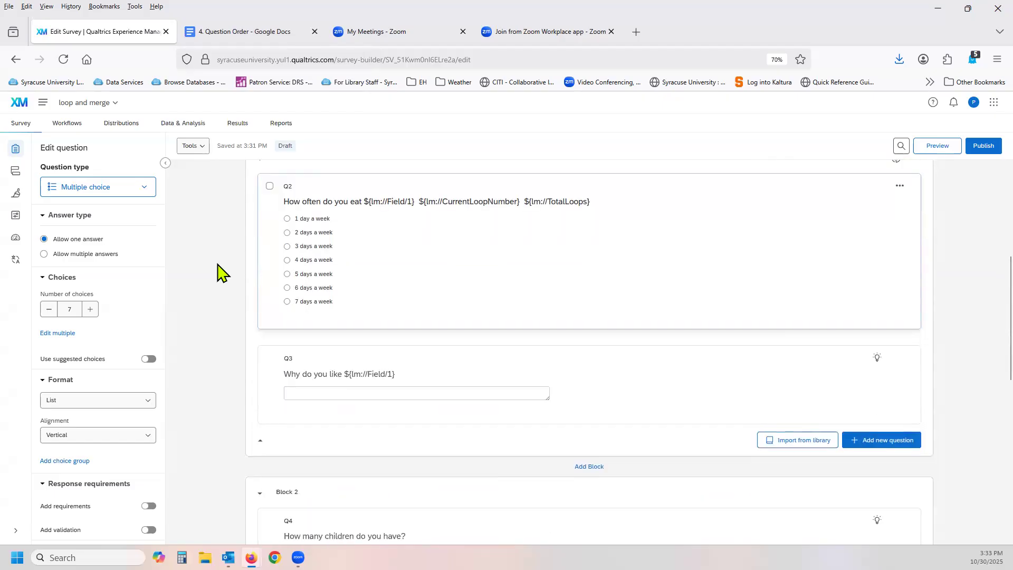
scroll(219, 271, "down", 1)
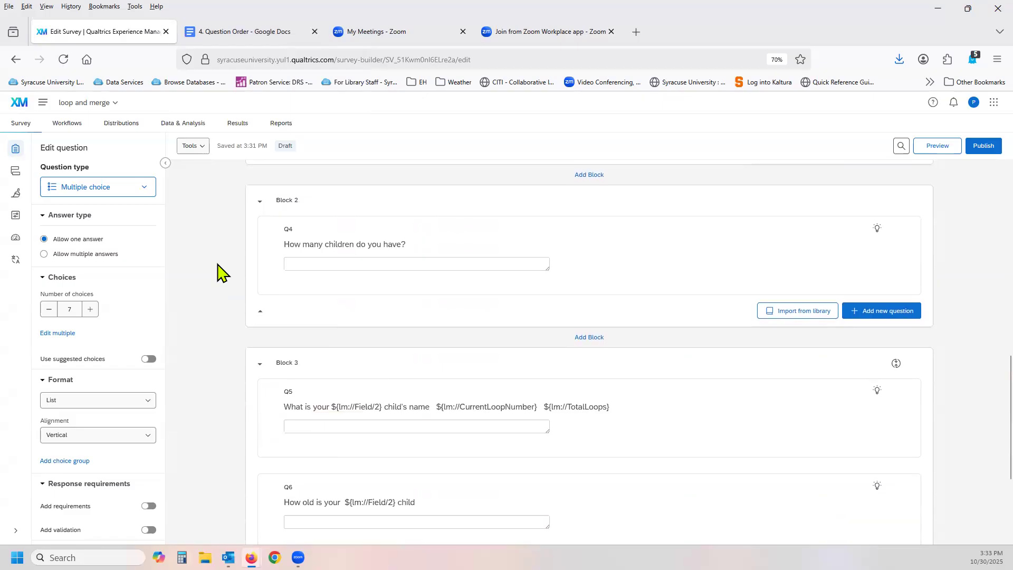
scroll(219, 272, "down", 1)
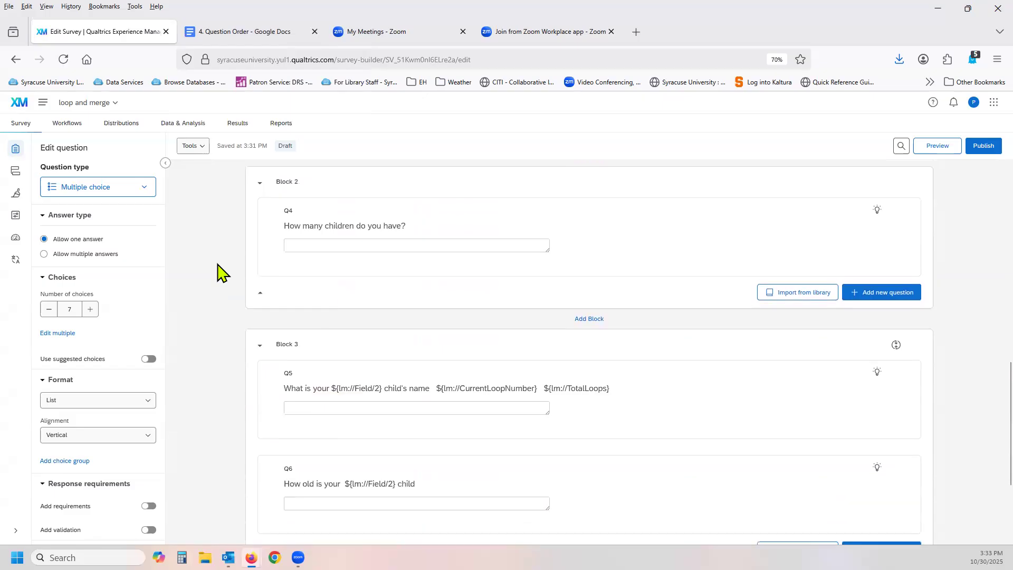
- Turn off question-based looping and Loop & Merge for Block 3, and save
left_click(897, 344)
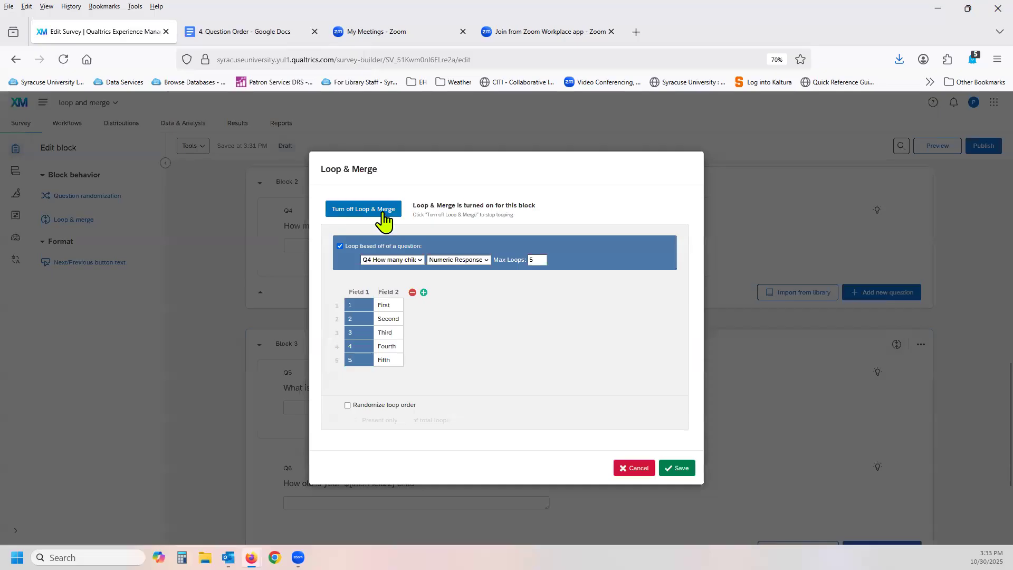
left_click(340, 246)
left_click(356, 211)
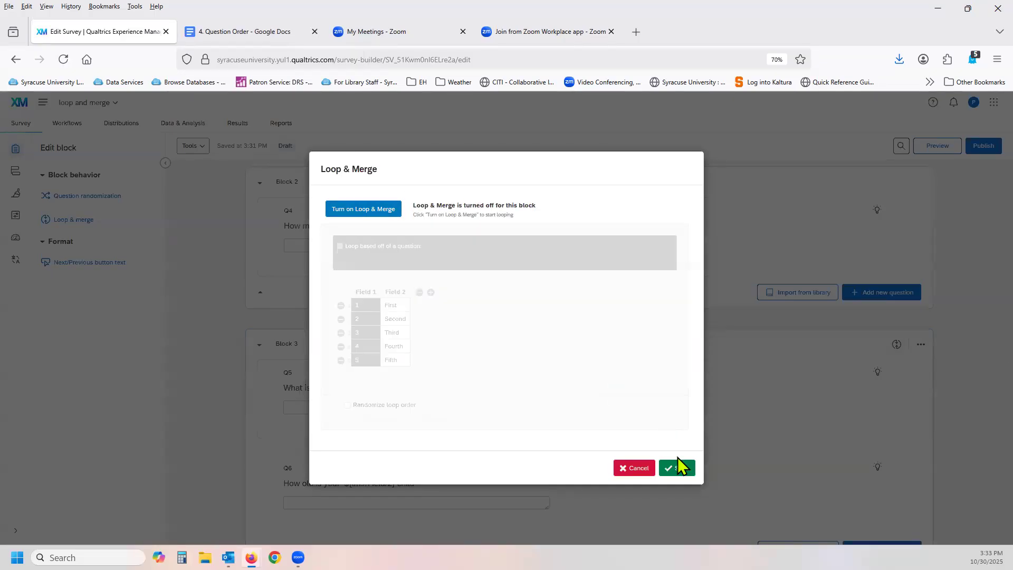
left_click(677, 467)
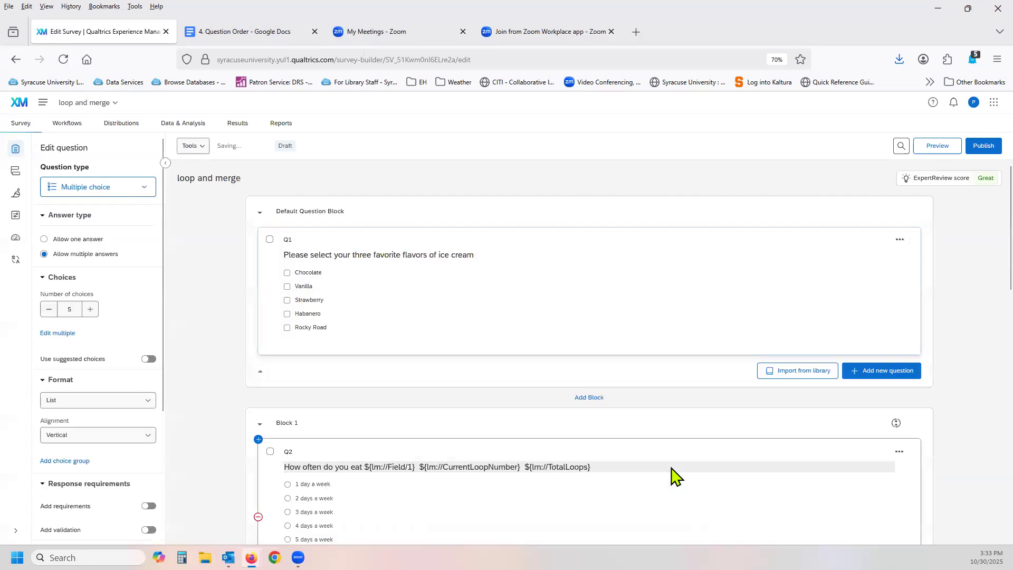
- Turn on Loop & Merge for Block 3 based on Q4's Numeric Response, with a maximum of 5 loops
scroll(556, 342, "down", 3)
scroll(518, 301, "up", 2)
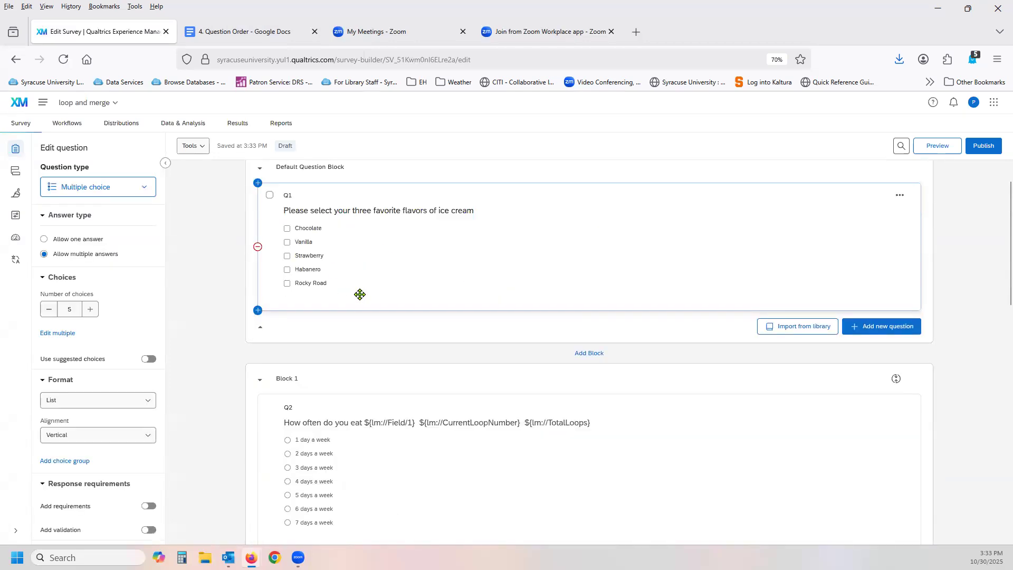
scroll(203, 257, "down", 3)
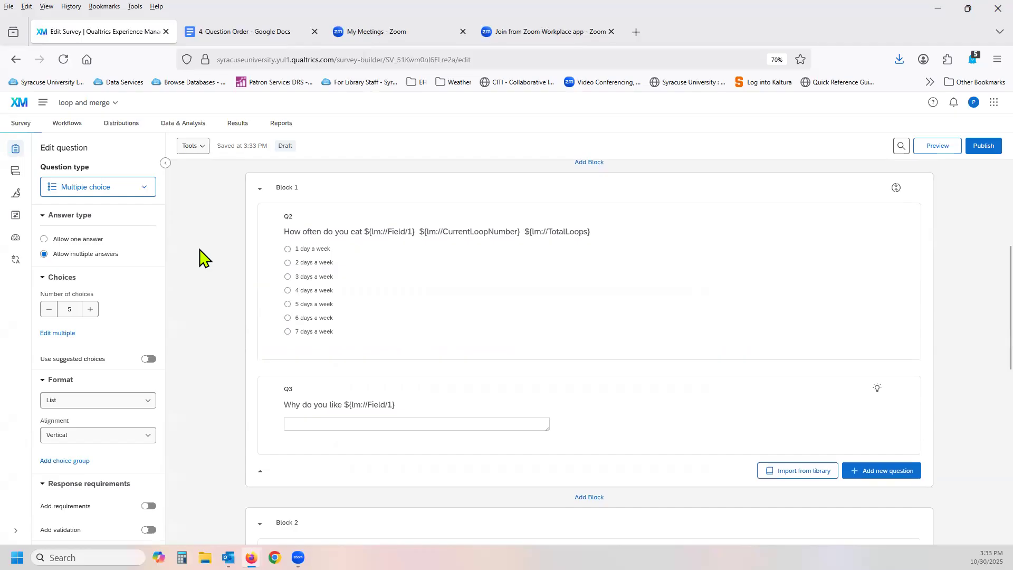
scroll(203, 257, "down", 6)
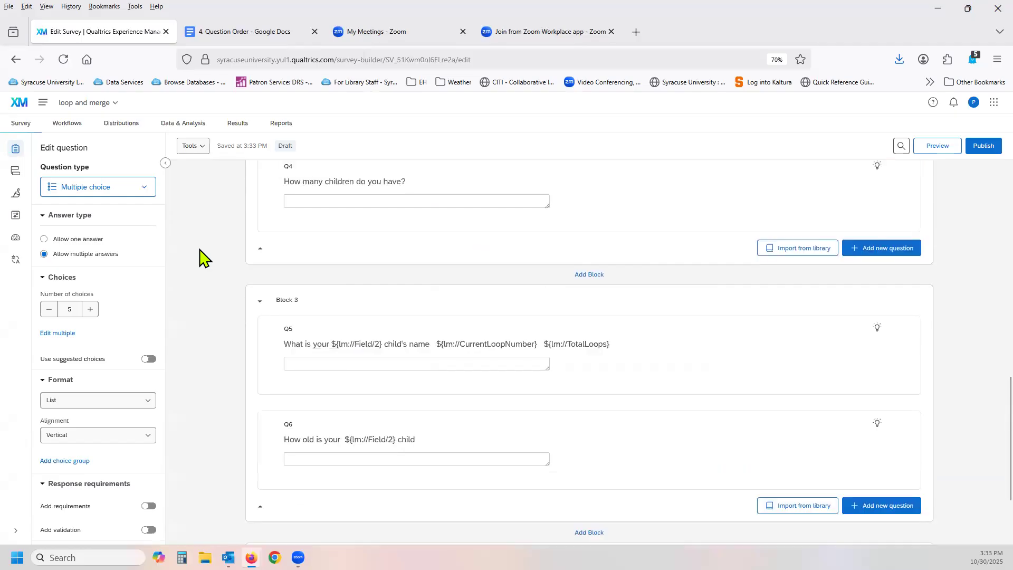
scroll(213, 256, "up", 1)
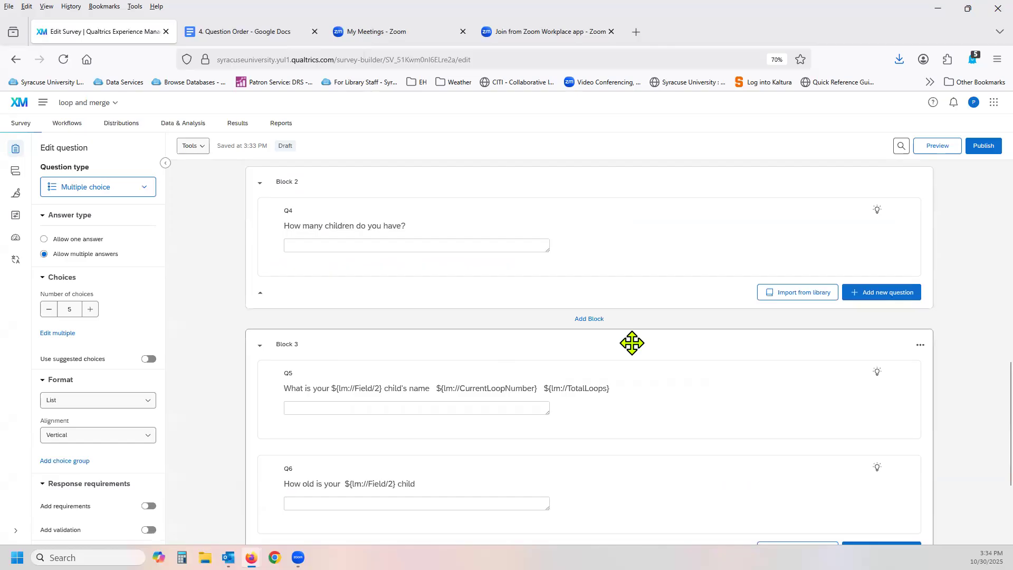
left_click(632, 343)
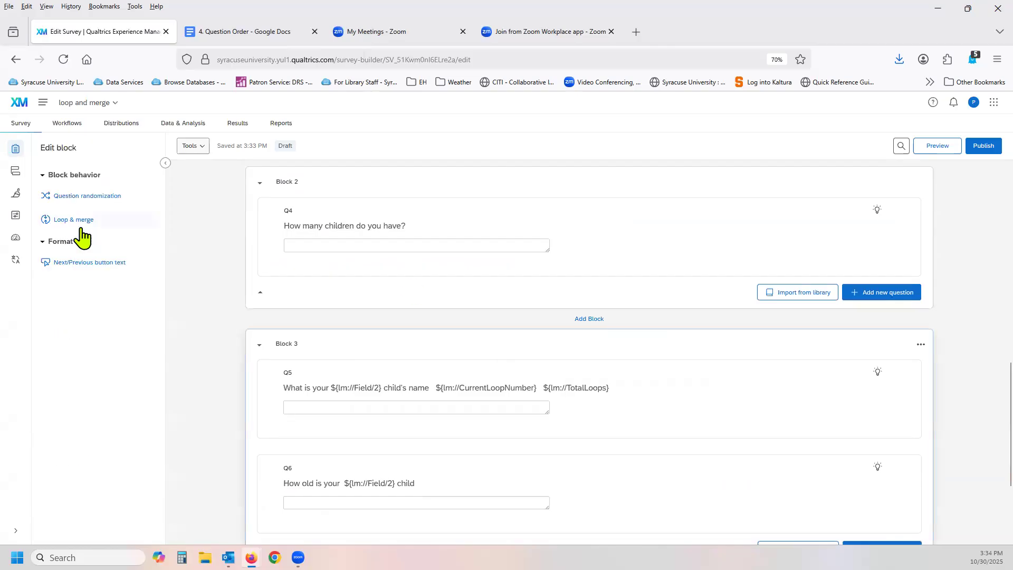
left_click(74, 219)
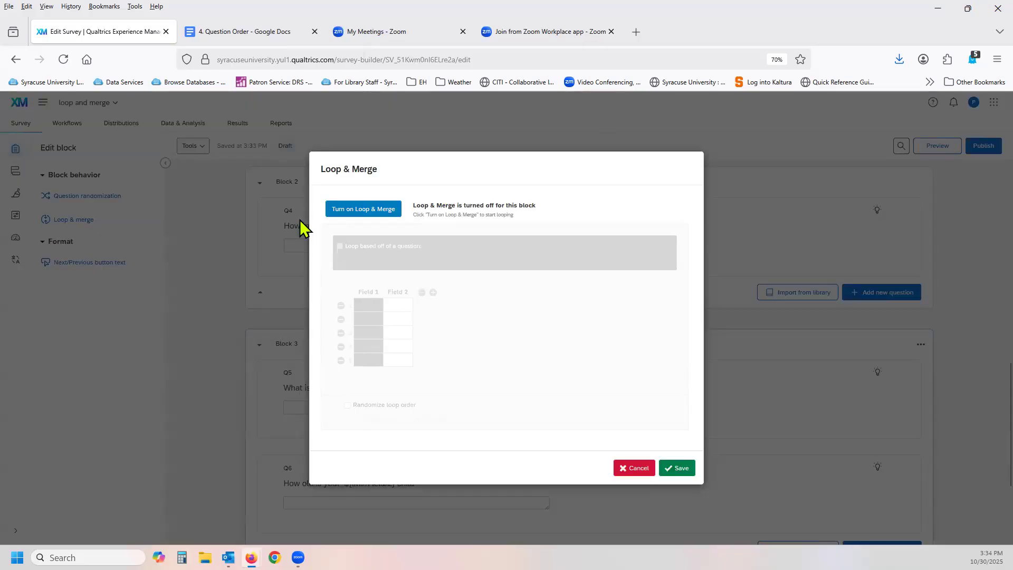
left_click(356, 209)
left_click(339, 246)
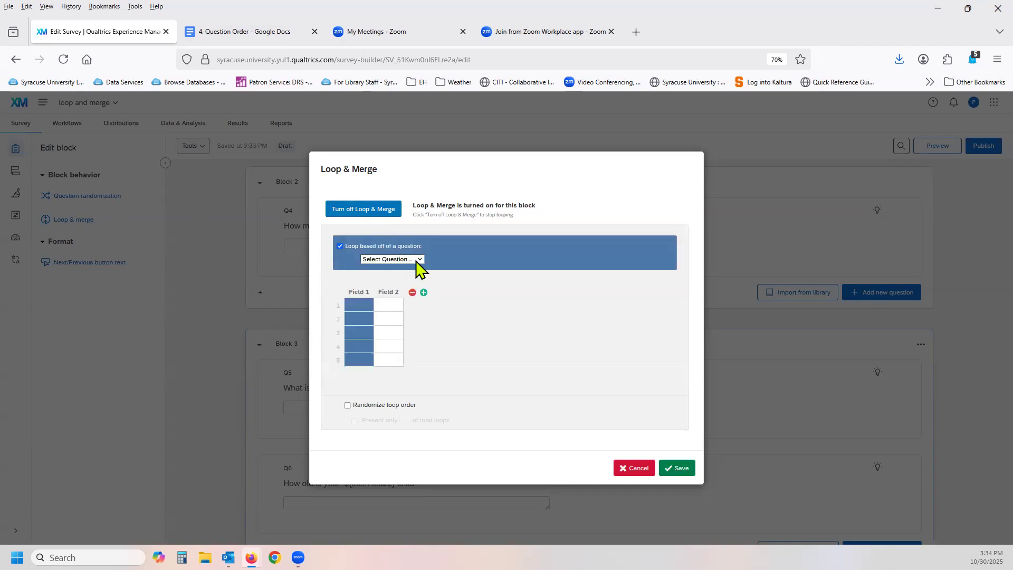
left_click(416, 259)
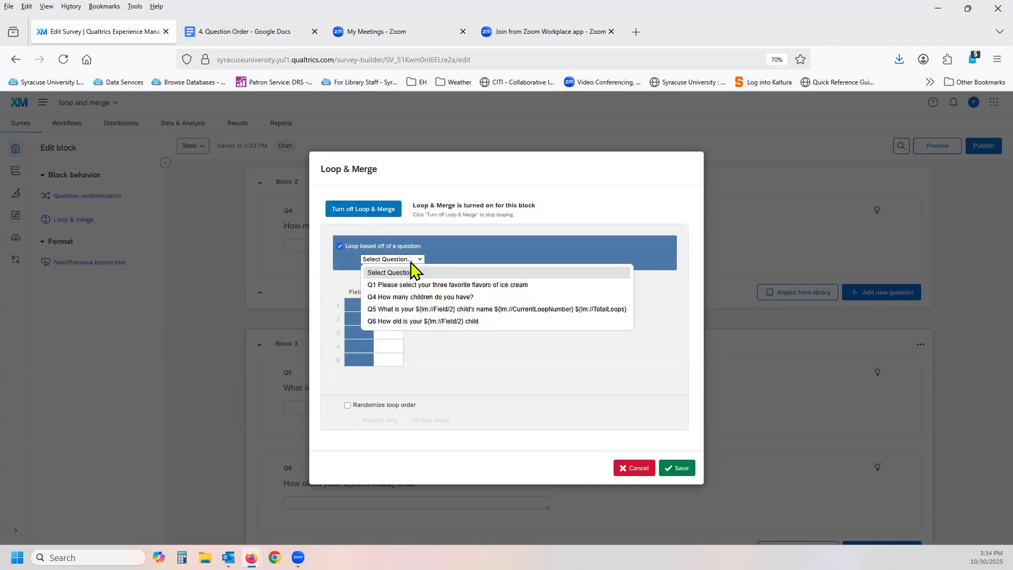
left_click(417, 297)
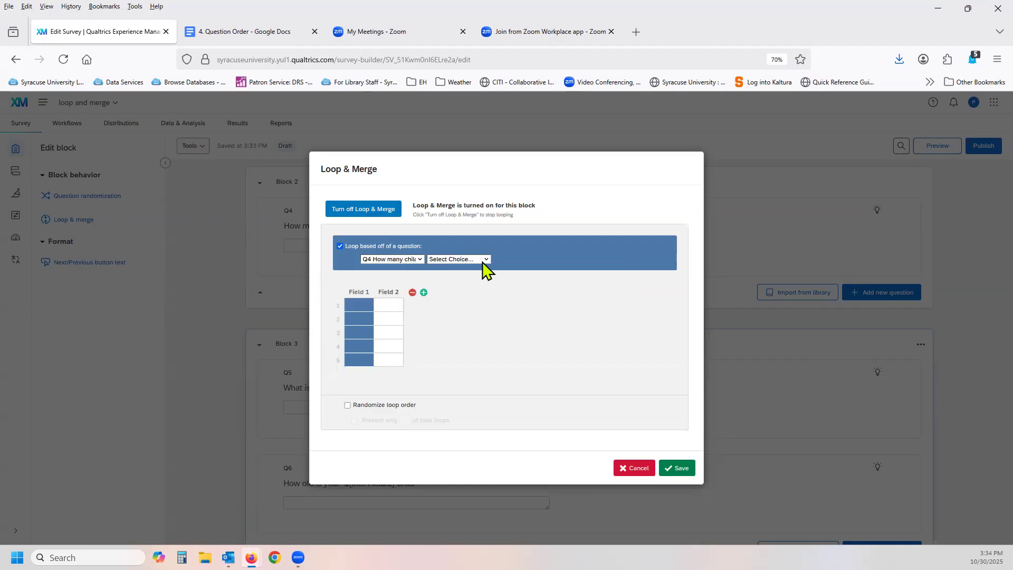
left_click(486, 261)
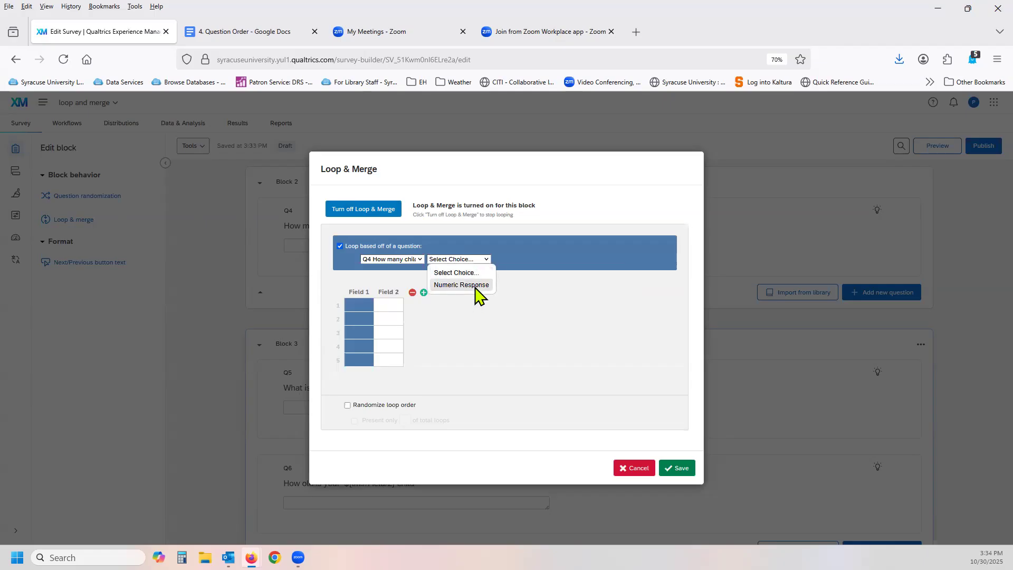
left_click(475, 285)
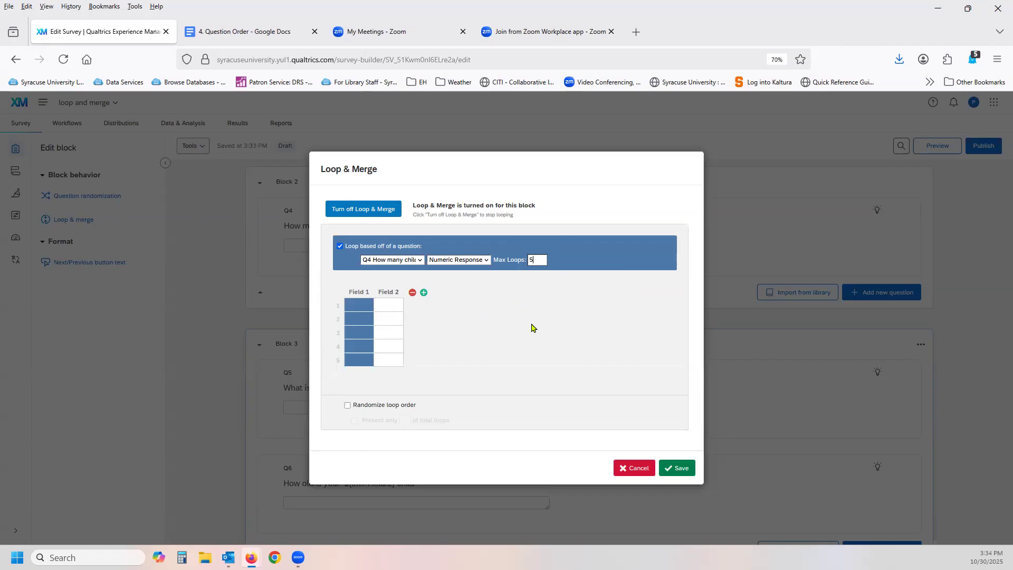
- Fill Field 2 with First, Second, Third, Fourth and Fifth, and save Block 3's Loop & Merge settings
left_click(384, 306)
type("First")
key("Return")
type("Second")
key("Return")
type("Third")
key("Return")
type("F")
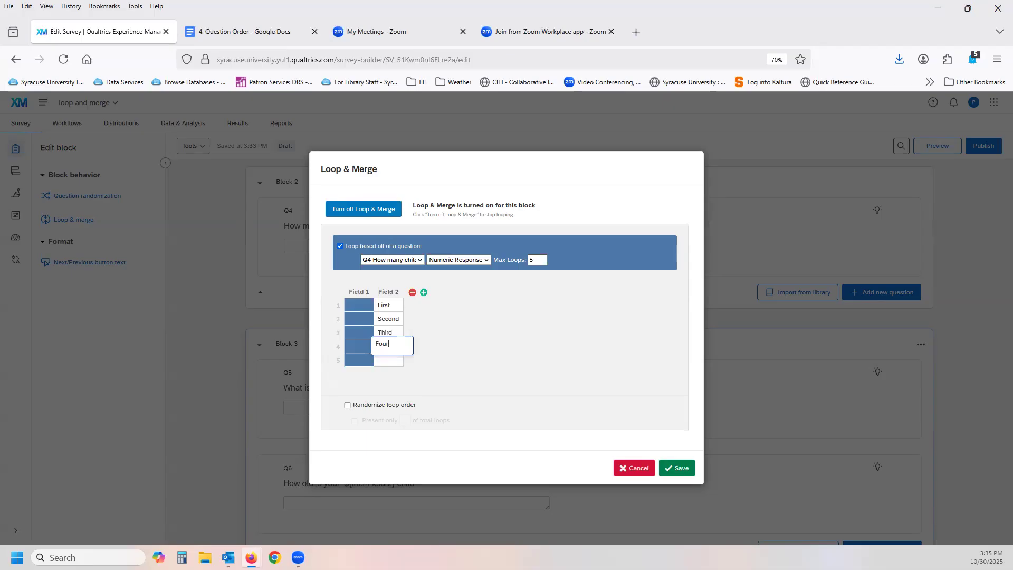
key("Return")
type("Fifth")
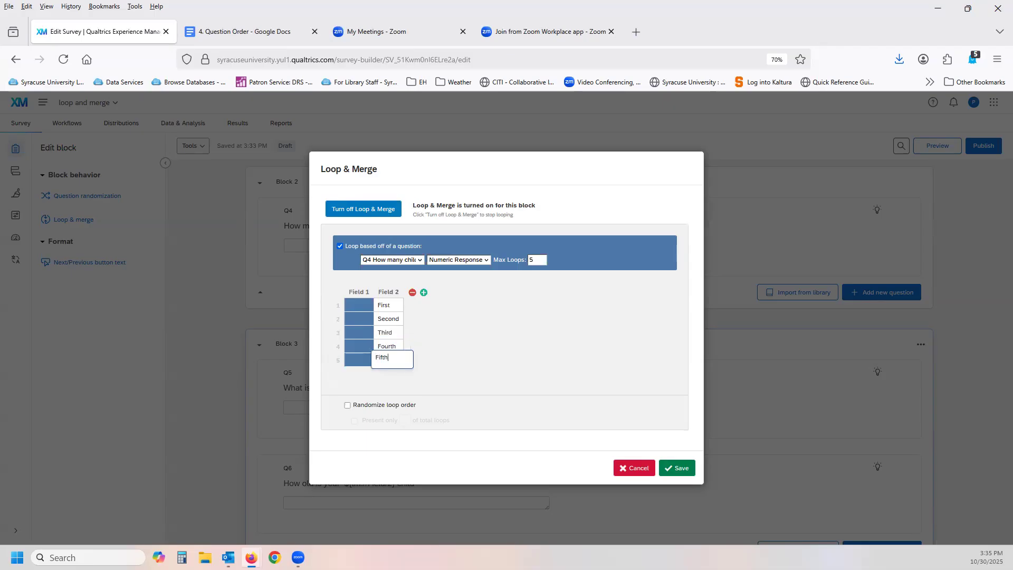
left_click(465, 348)
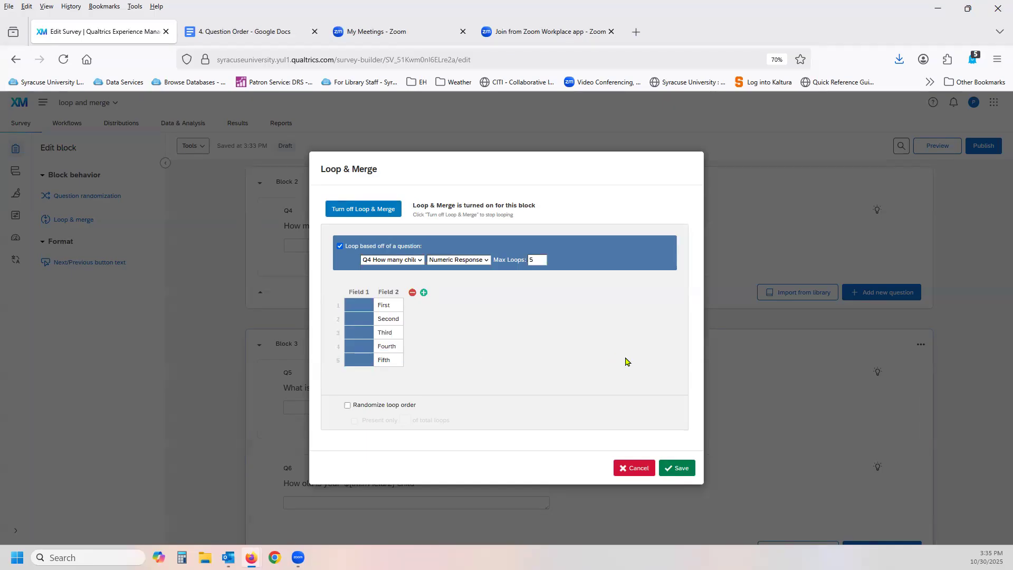
left_click(676, 468)
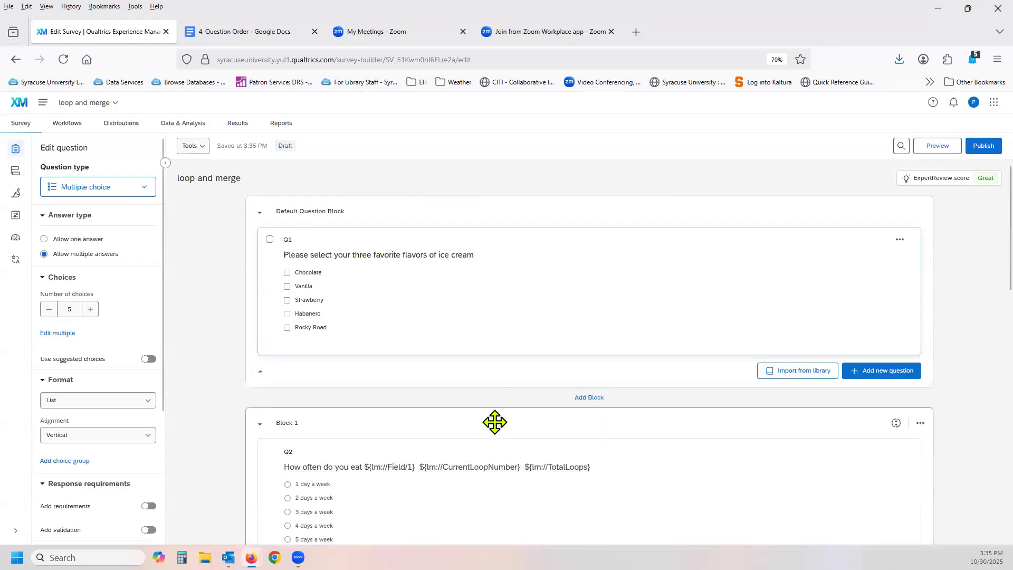
- Reopen Block 3's Loop & Merge settings to check the loop source and field values, and save them as they are
scroll(496, 422, "down", 5)
scroll(496, 422, "down", 8)
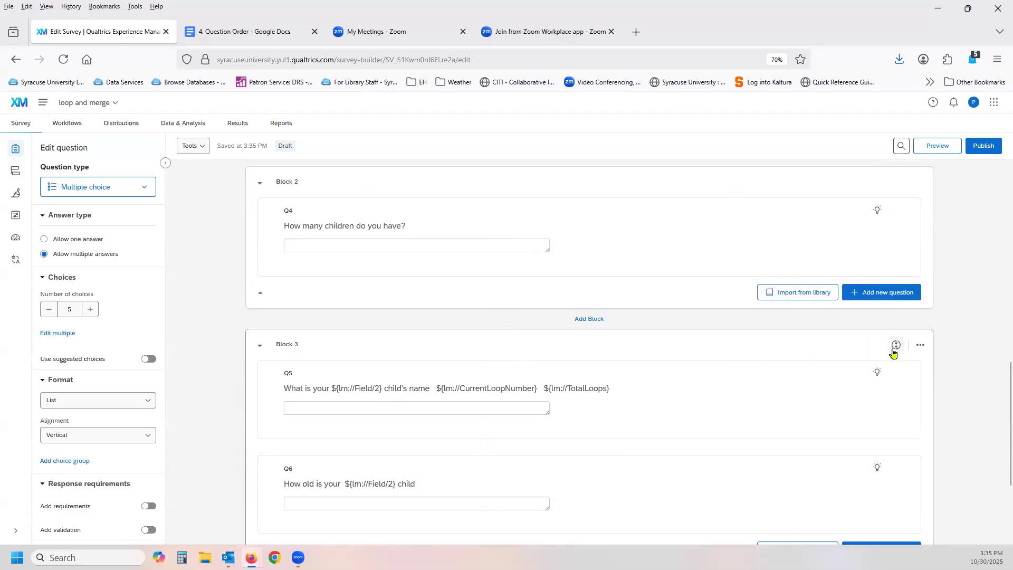
left_click(894, 352)
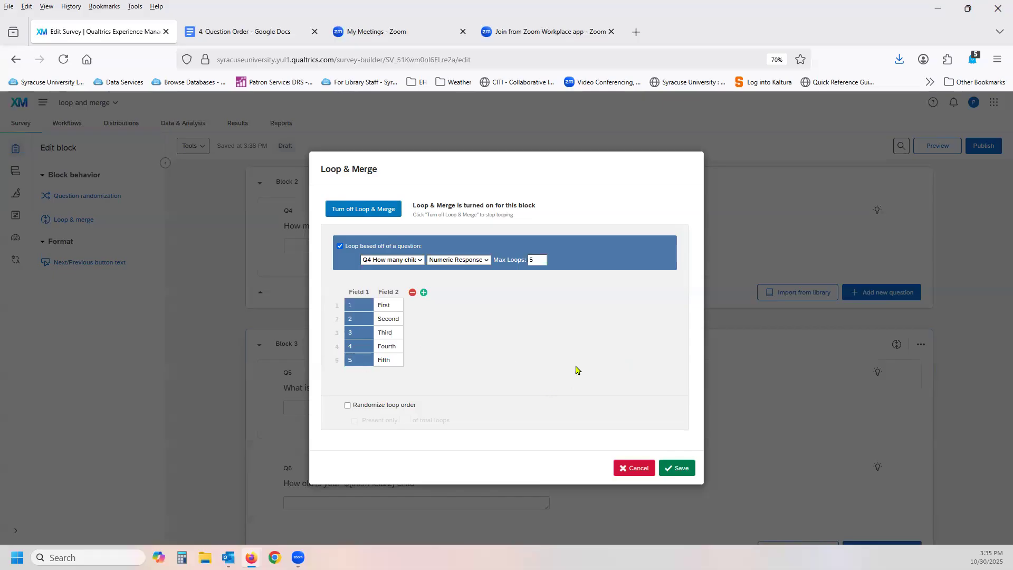
left_click(668, 471)
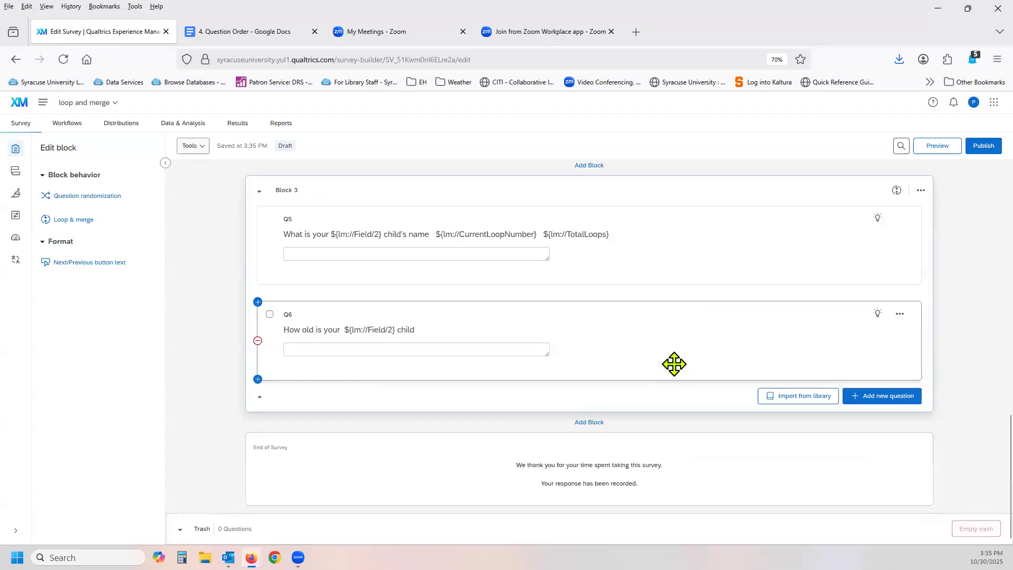
- Examine the Loop & Merge fields and loop counts available as piped text in the Q5 question, without inserting any
scroll(674, 360, "up", 3)
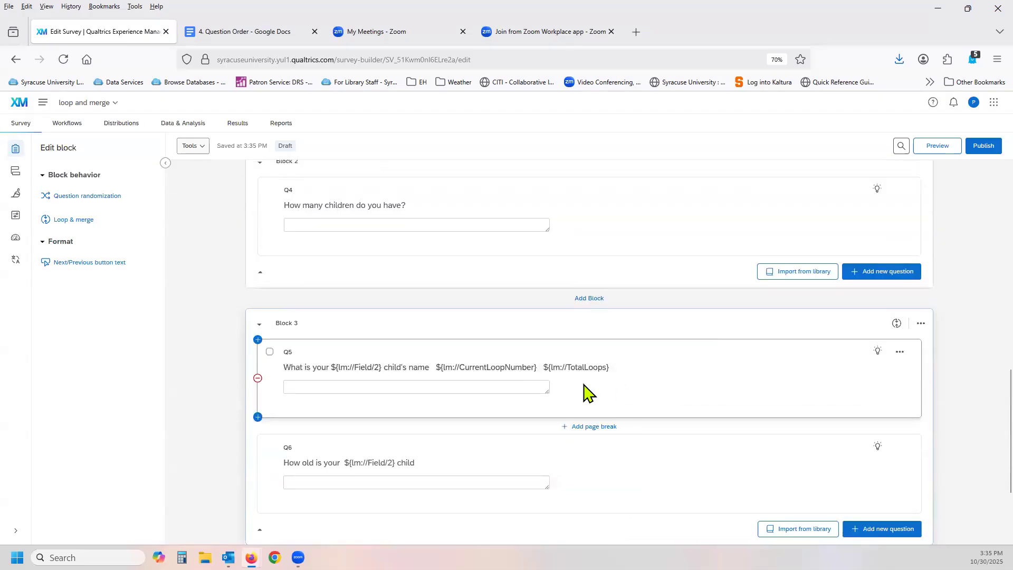
left_click(333, 368)
left_click(348, 350)
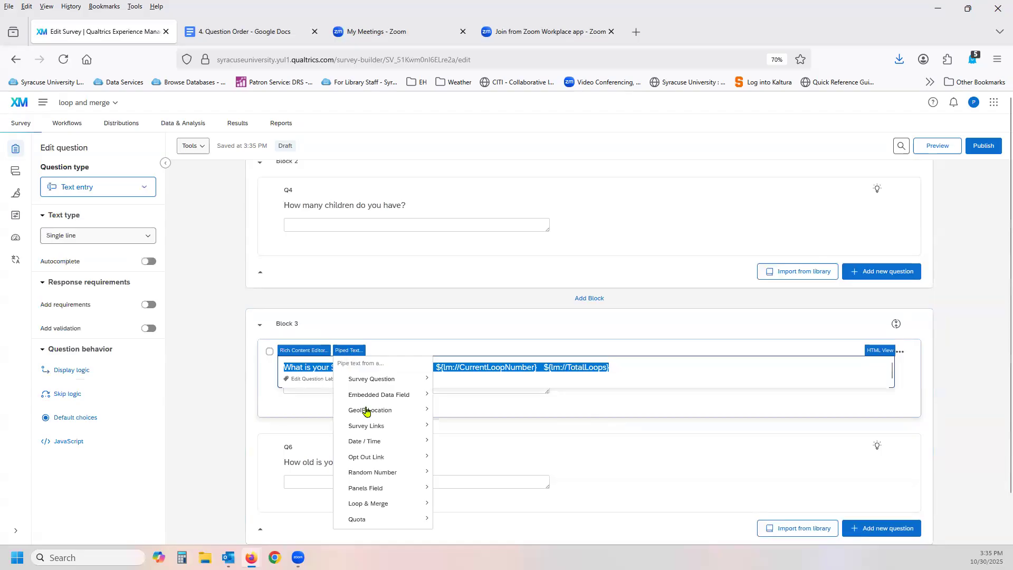
mouse_move(403, 505)
mouse_move(469, 512)
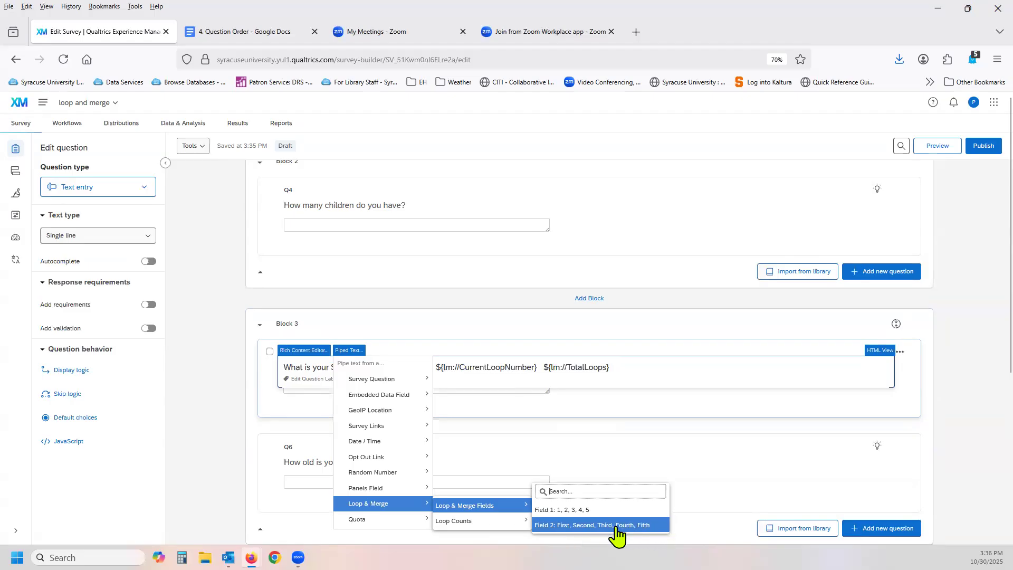
mouse_move(481, 531)
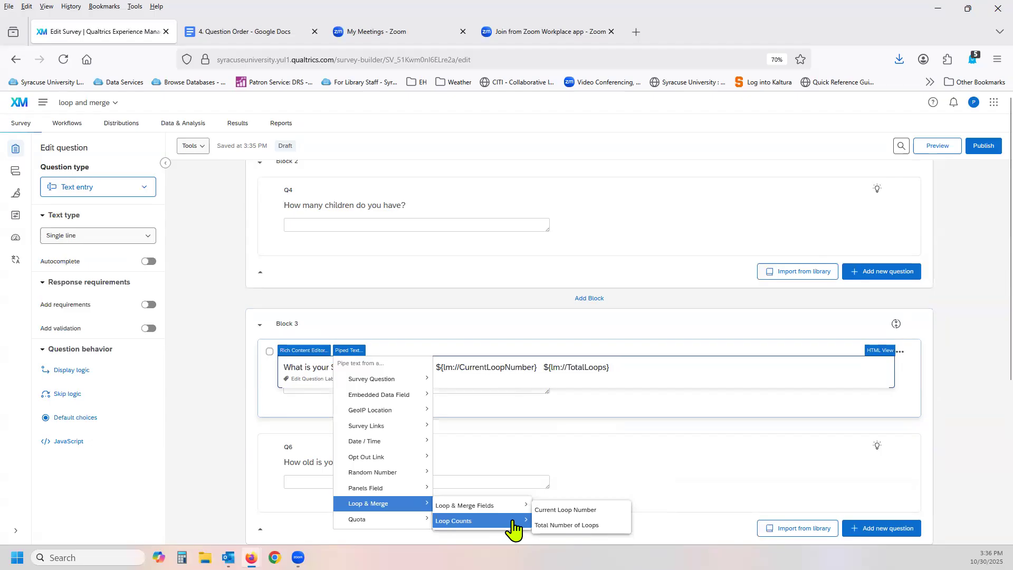
left_click(611, 402)
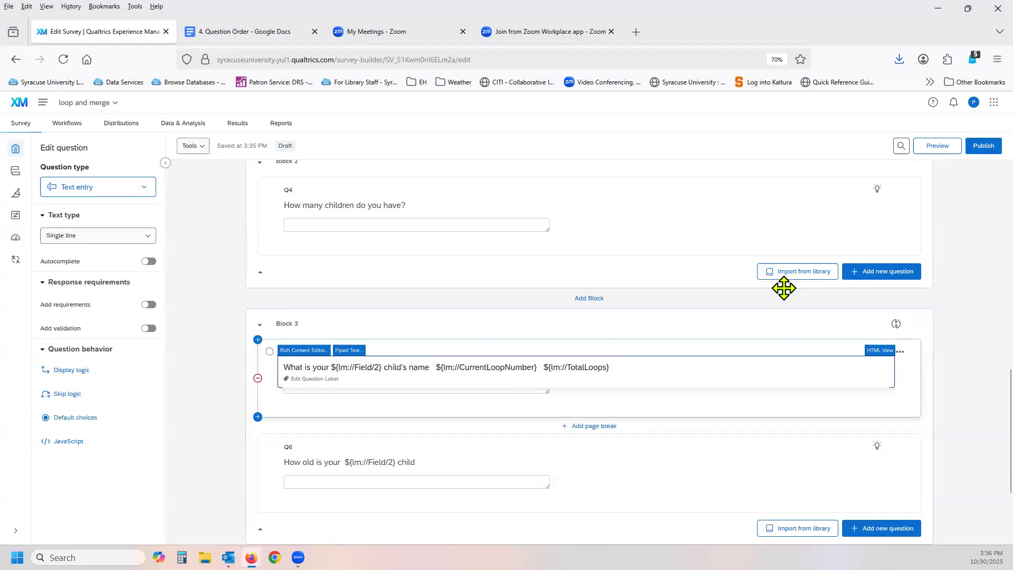
- Preview the survey through all Block 3 loops with 3 children as the answer, leaving the other questions blank, and close the preview
left_click(944, 149)
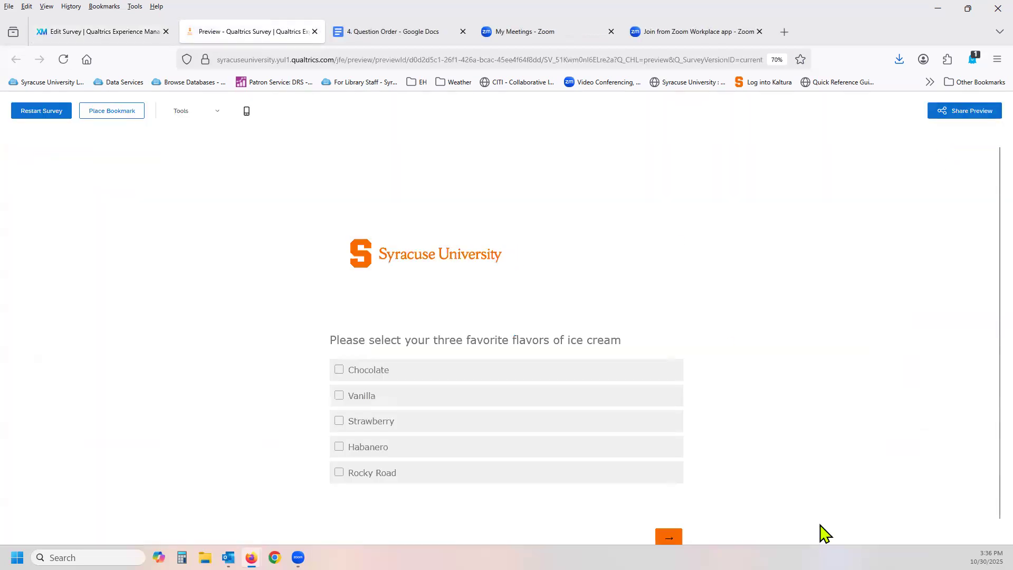
left_click(668, 537)
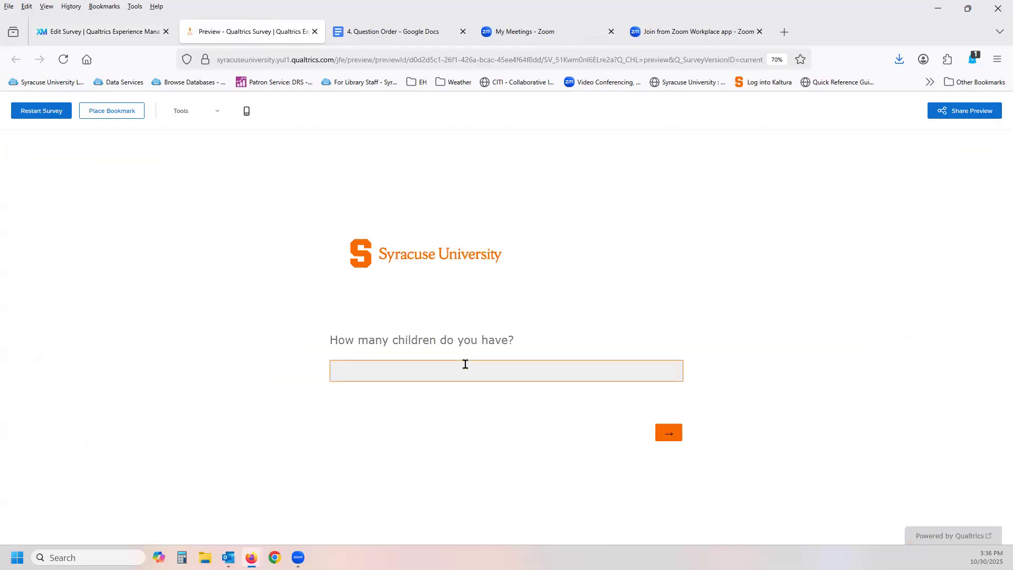
left_click(674, 433)
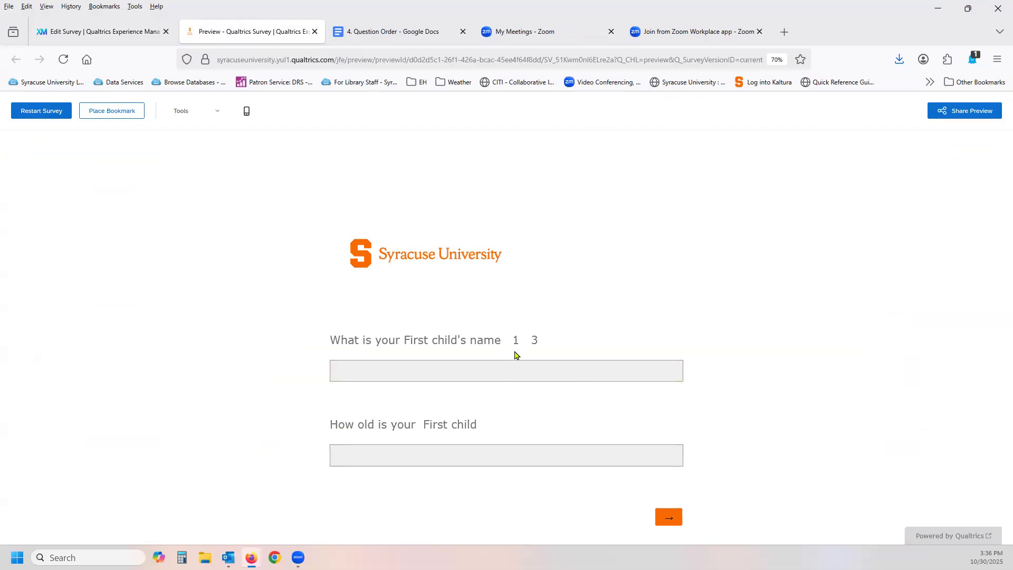
left_click(659, 519)
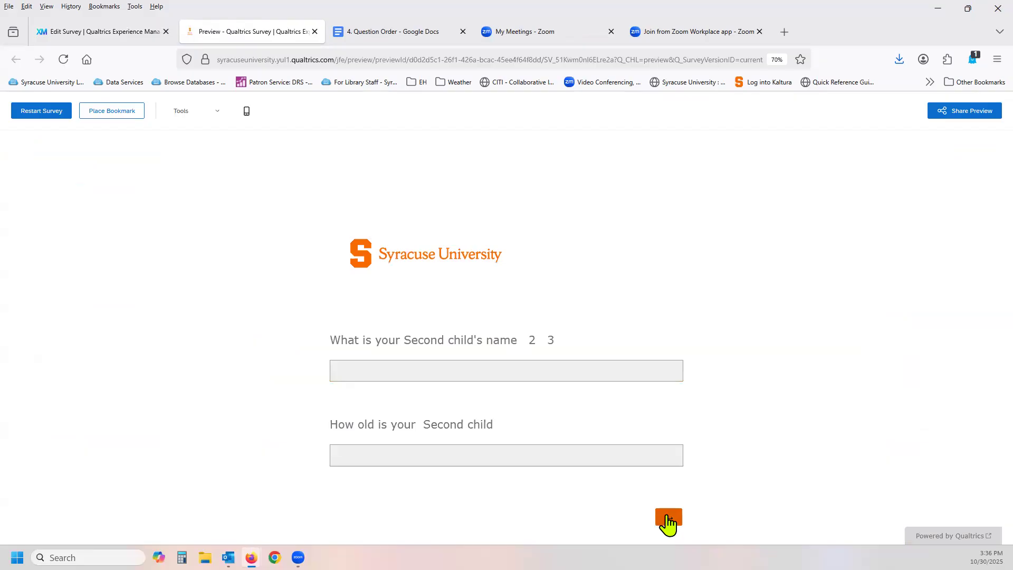
left_click(667, 520)
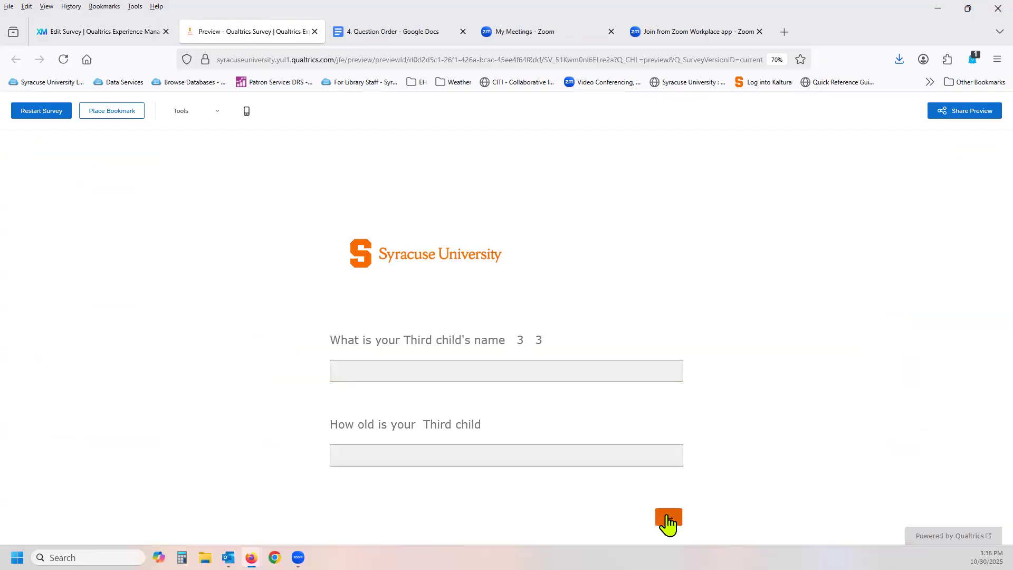
left_click(668, 520)
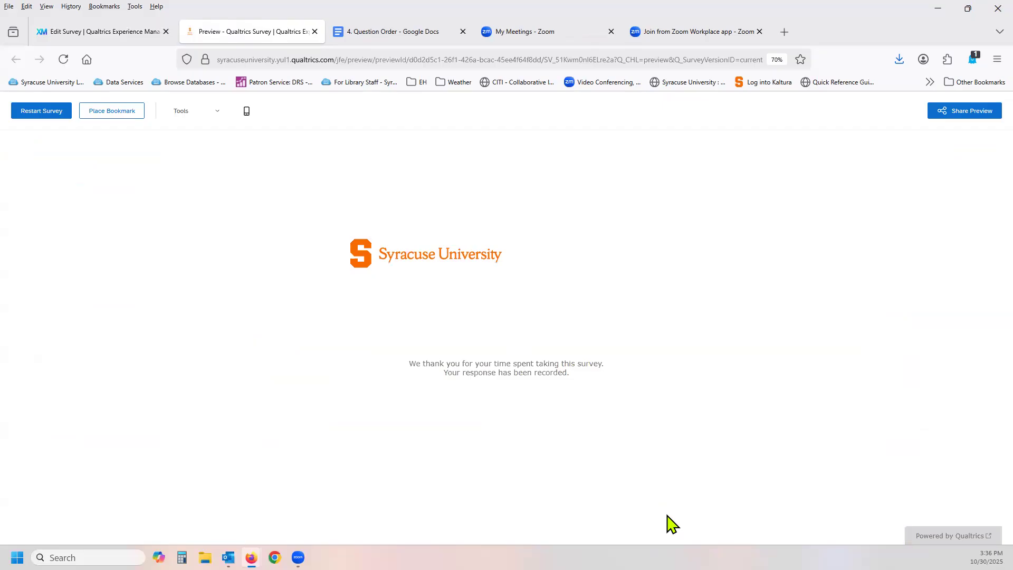
left_click(315, 31)
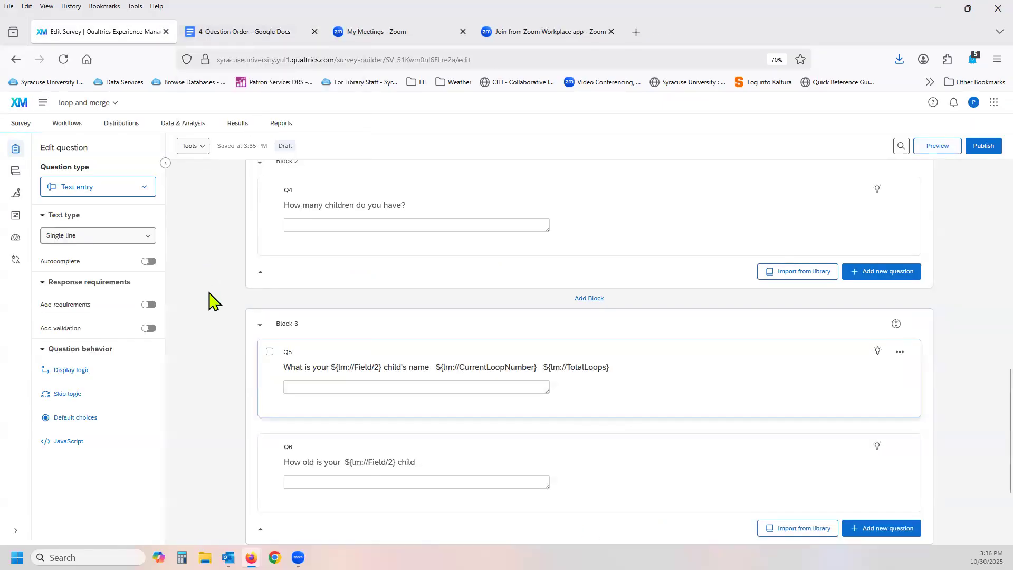